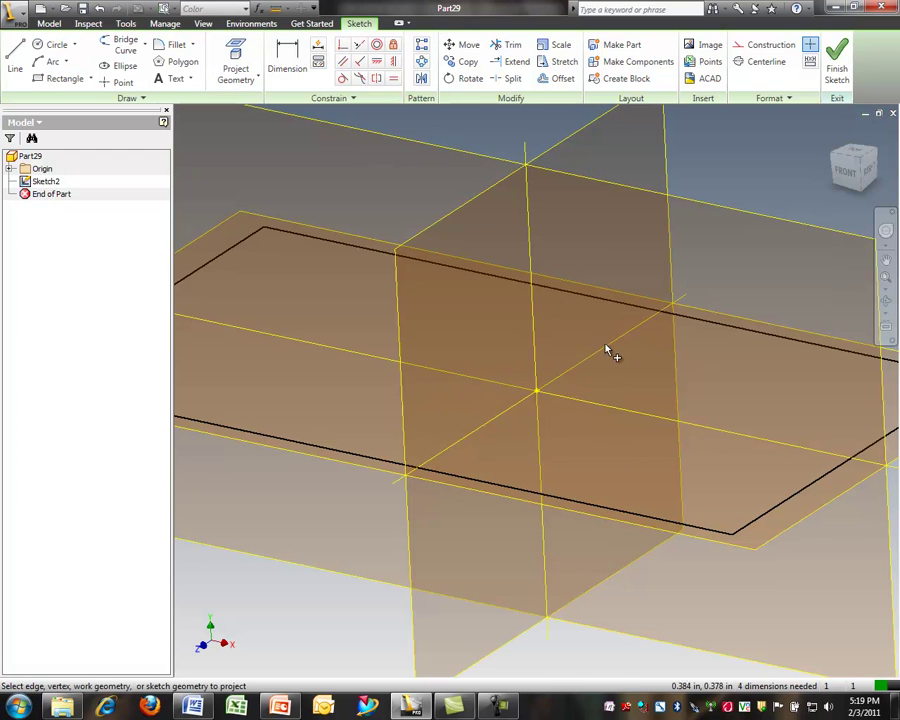
Project the two vertical origin planes into the rectangle's sketch as reference lines
left_click(598, 119)
left_click(468, 149)
scroll(497, 215, "down", 4)
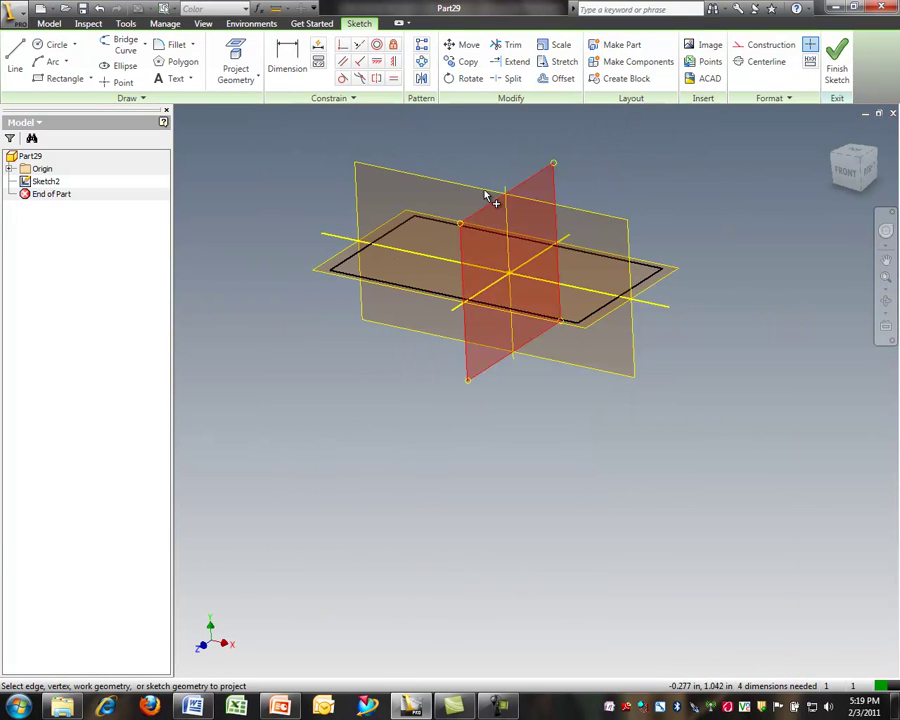
Centre the rectangle on the origin by making the midpoints of its back and left edges coincident with the projected reference lines
left_click(344, 48)
left_click(539, 244)
left_click(548, 253)
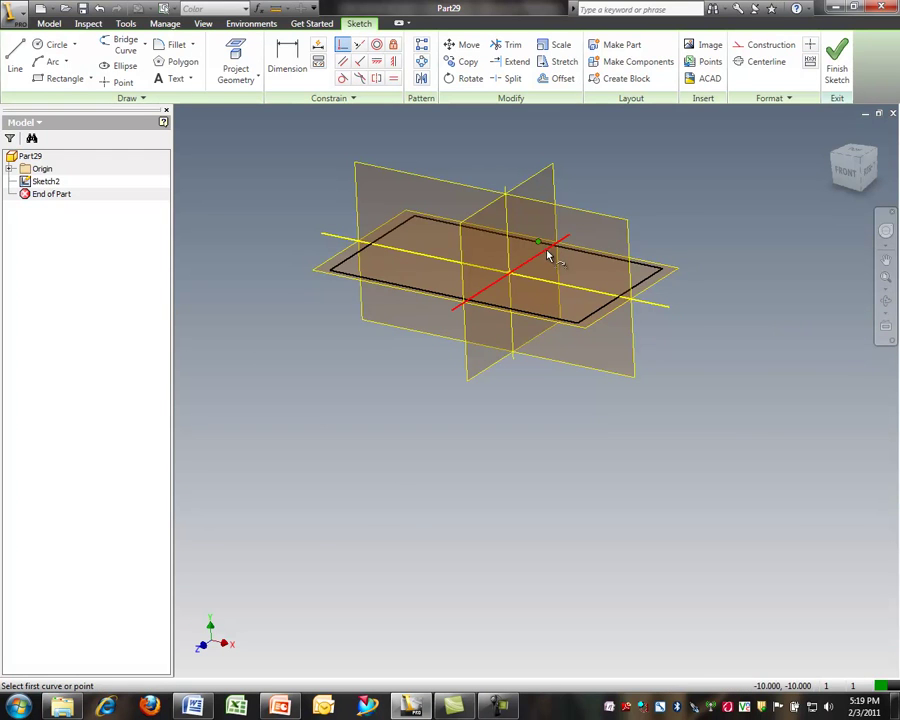
left_click(390, 253)
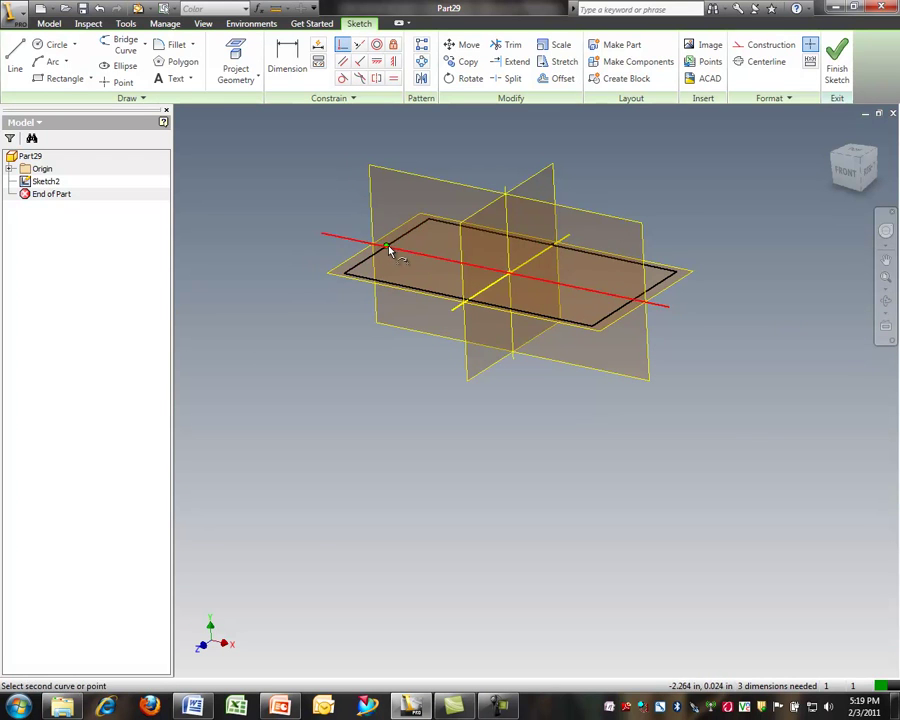
left_click(402, 255)
Dimension the rectangle's short side, and dimension its long side at 36 in
left_click(305, 84)
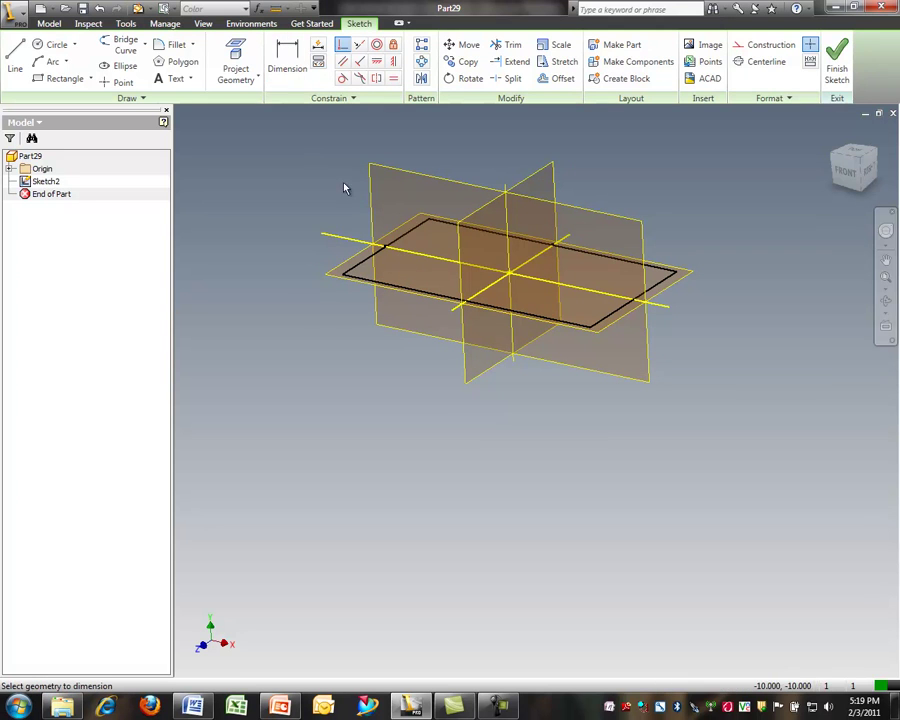
left_click(321, 237)
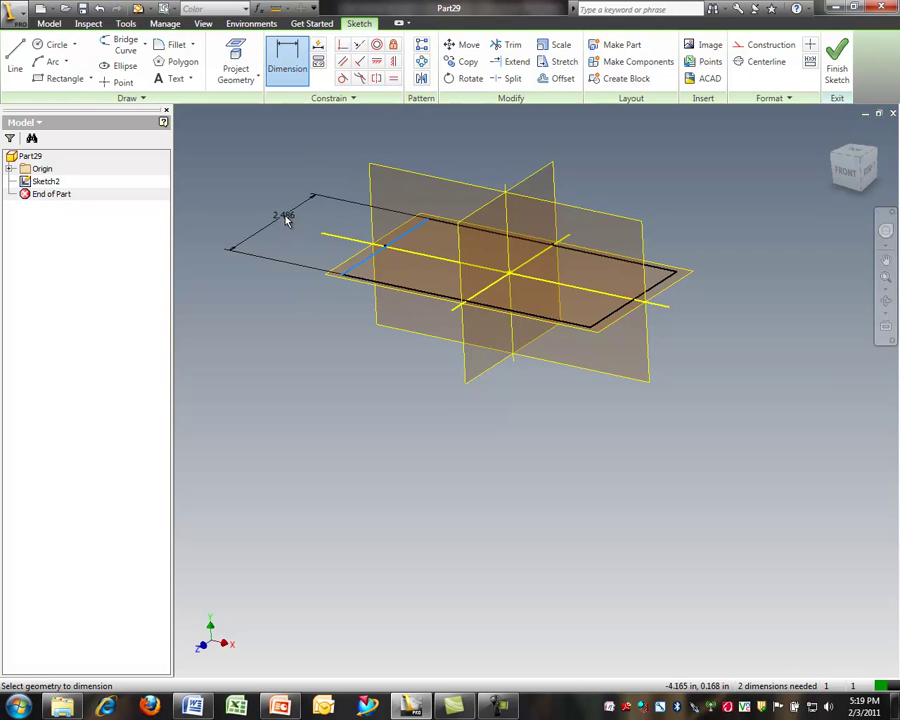
left_click(450, 228)
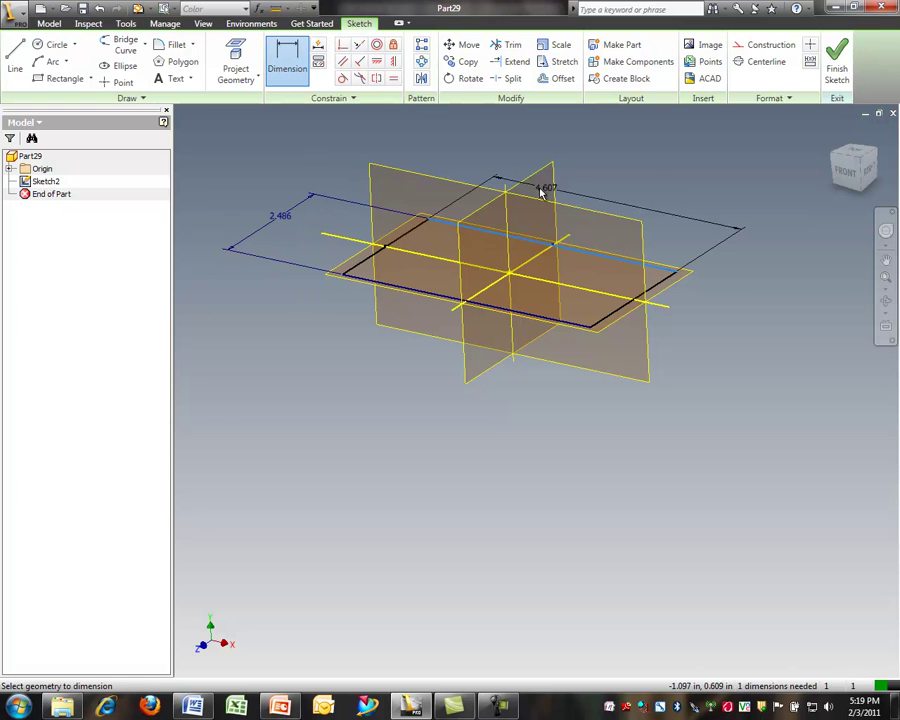
left_click(590, 196)
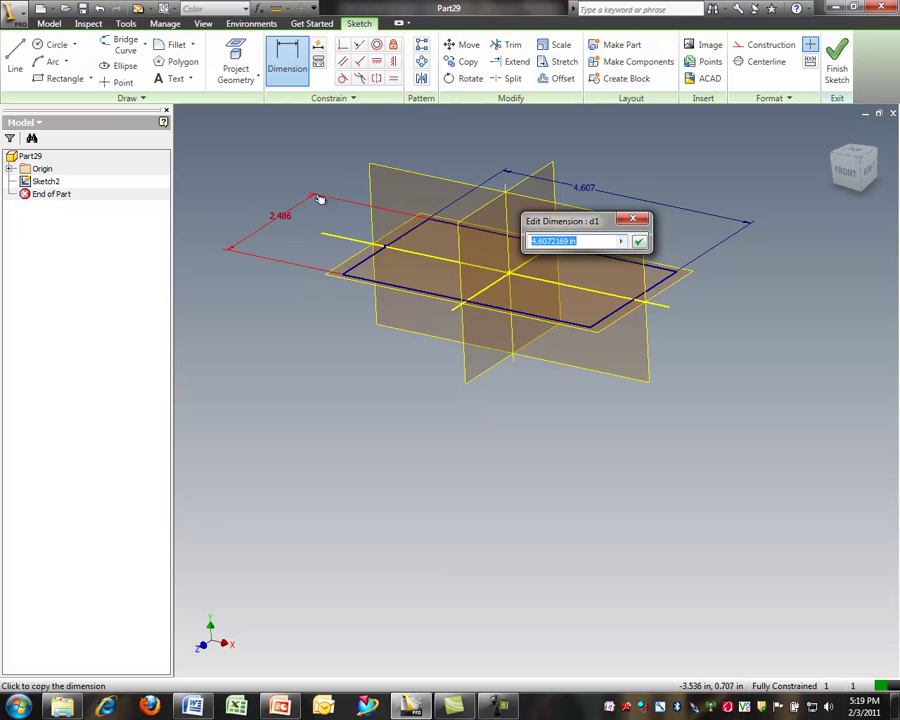
type("36")
key("Return")
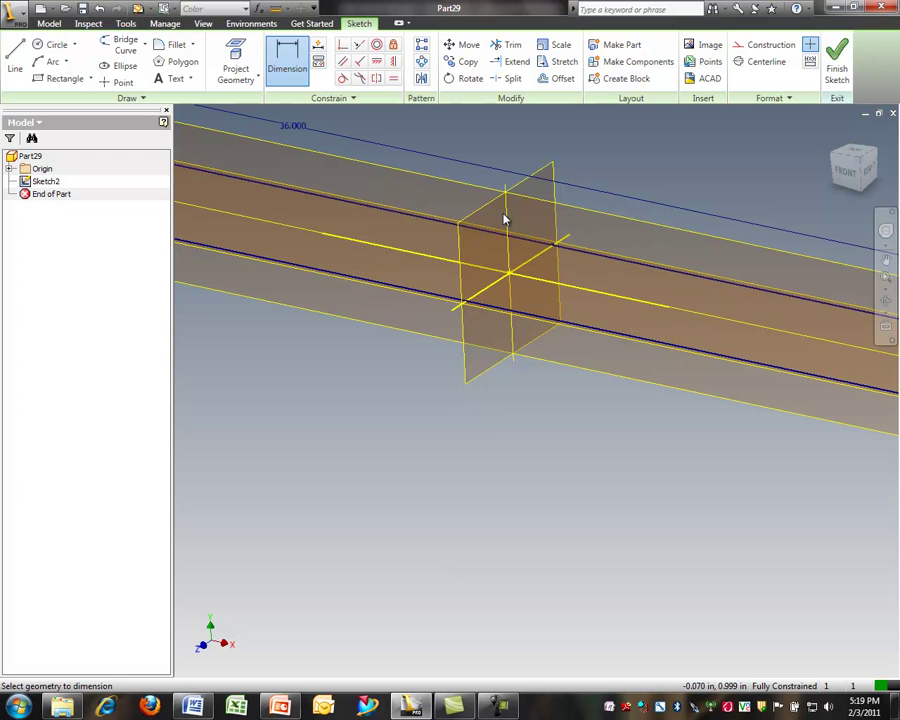
Set the rectangle's short side to 24 in and finish the sketch
scroll(512, 240, "down", 5)
scroll(272, 196, "up", 5)
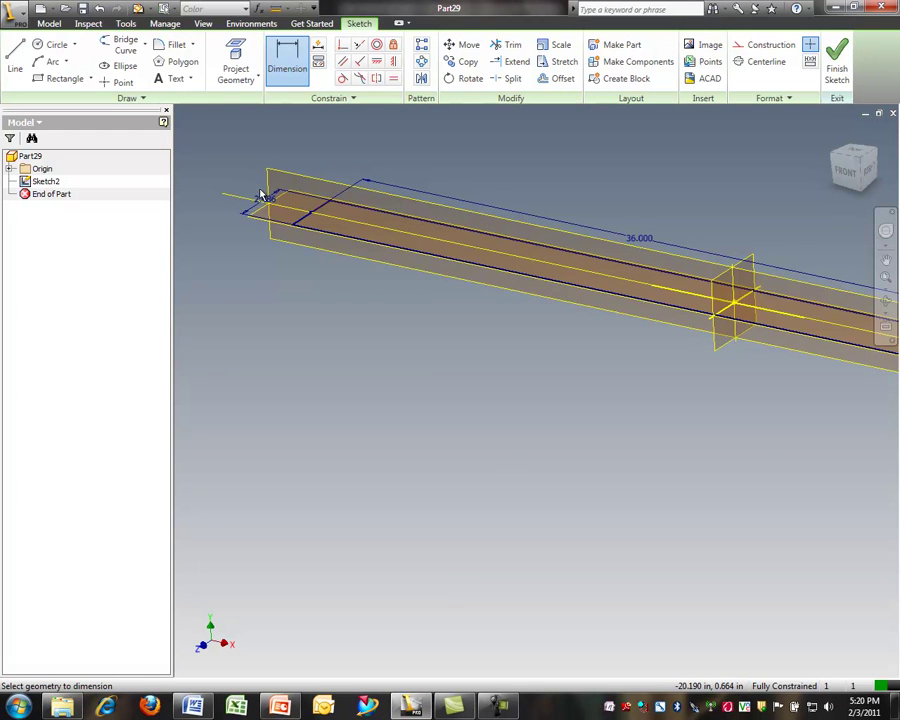
double_click(265, 201)
type("24")
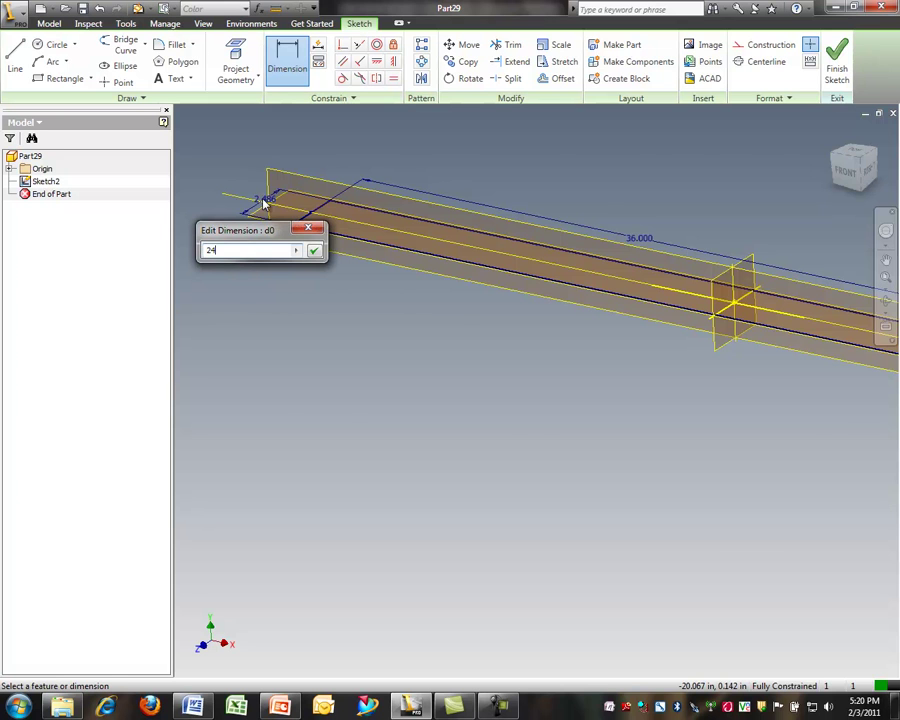
key("Return")
scroll(283, 230, "down", 3)
scroll(284, 240, "down", 3)
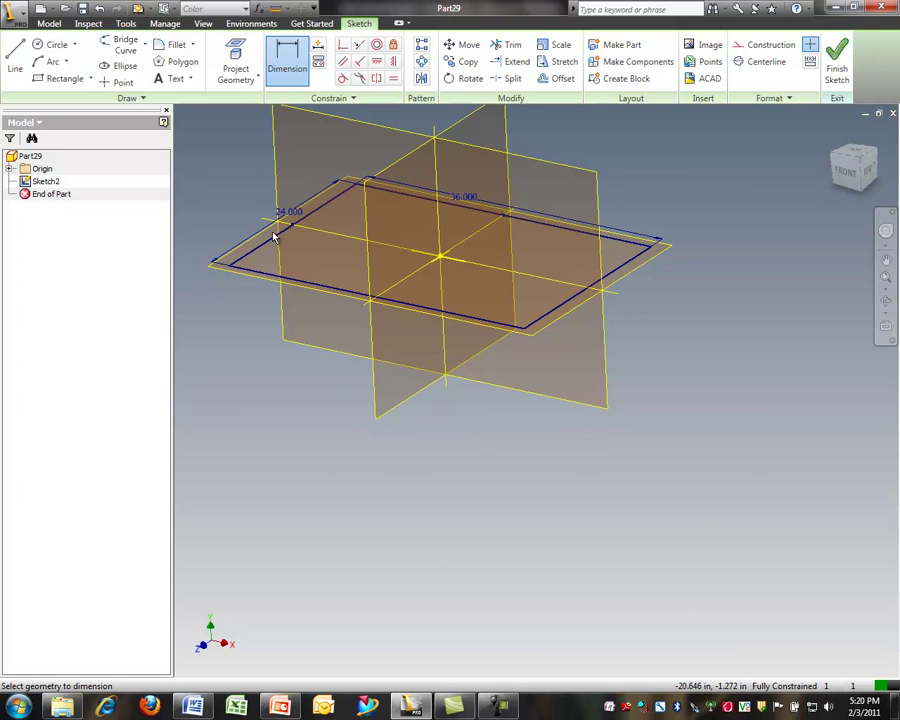
left_click(838, 62)
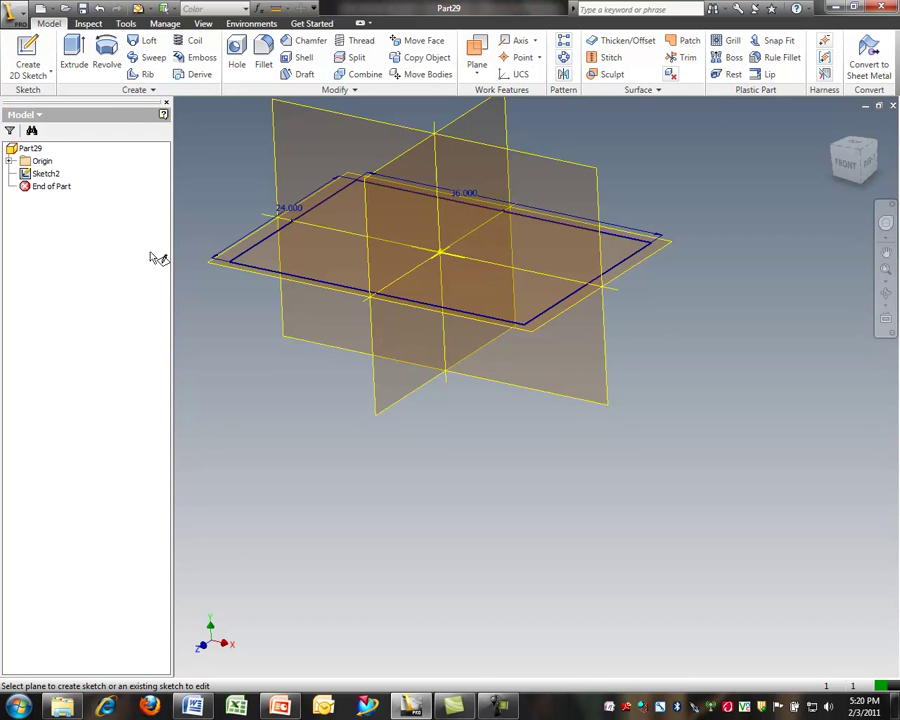
key("Escape")
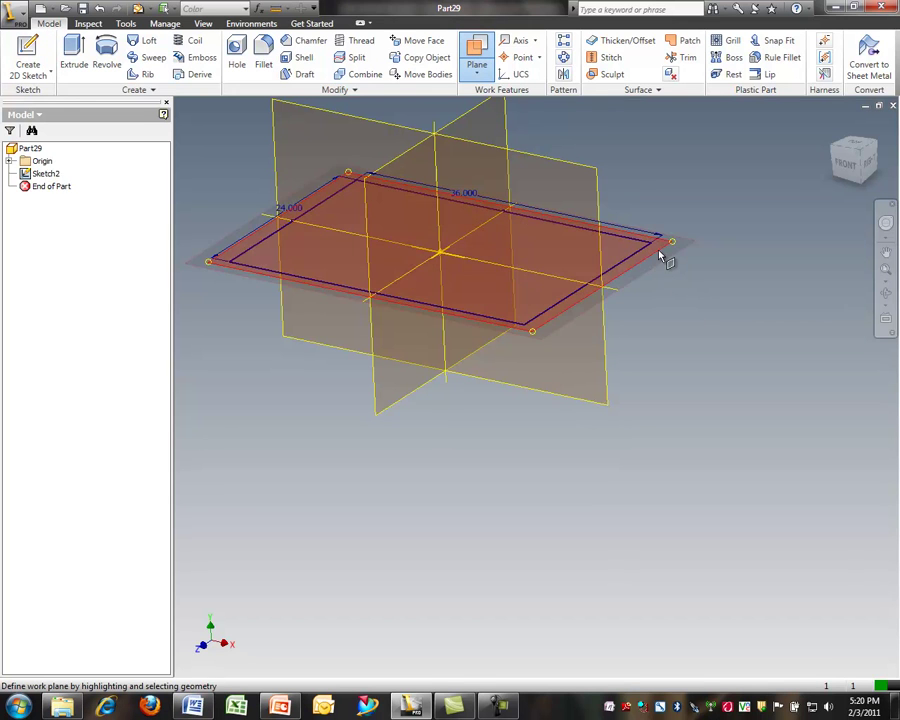
Create a work plane offset downward from the horizontal origin plane that holds the rectangle
left_click_drag(661, 255, 668, 545)
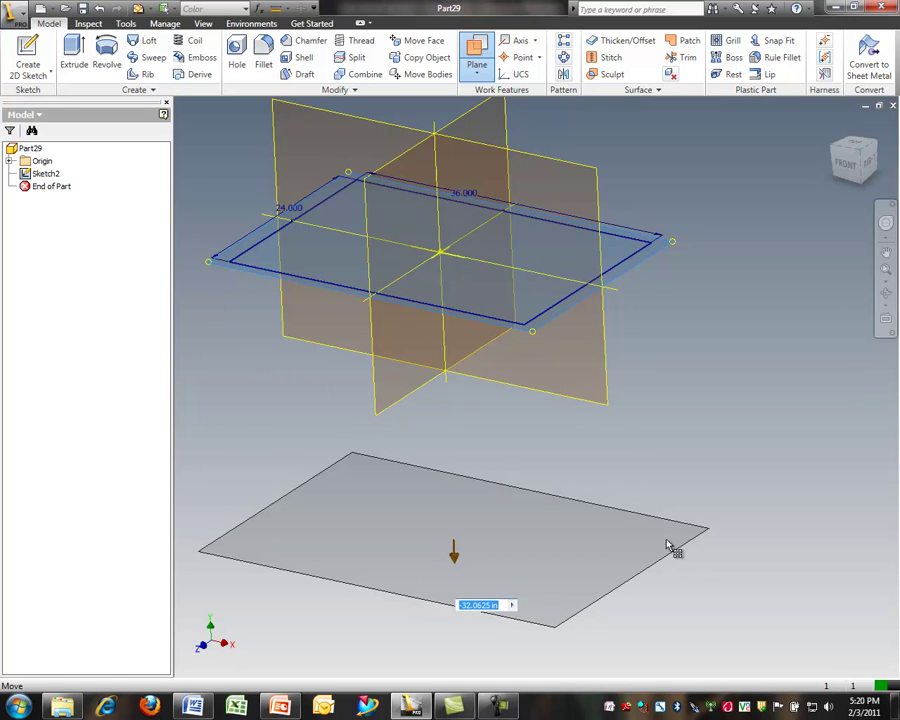
left_click_drag(667, 545, 668, 545)
type("-")
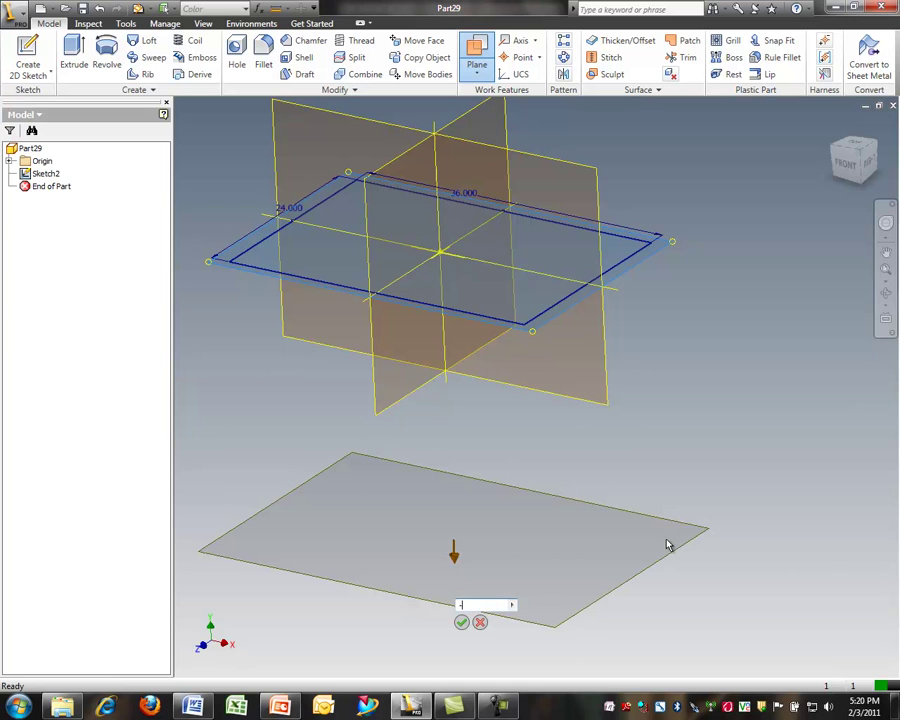
key("Return")
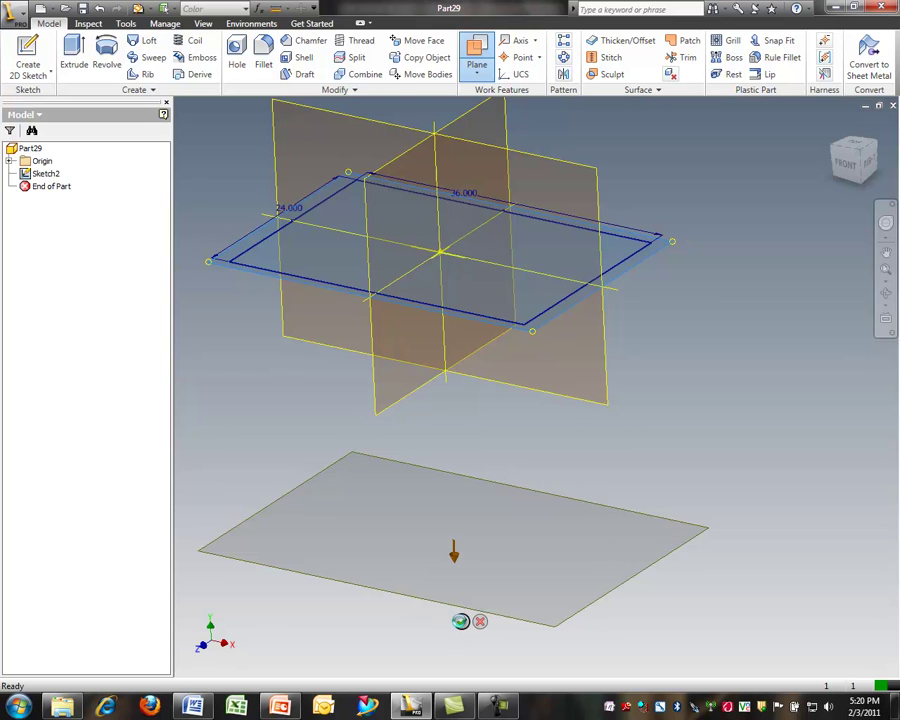
left_click(461, 622)
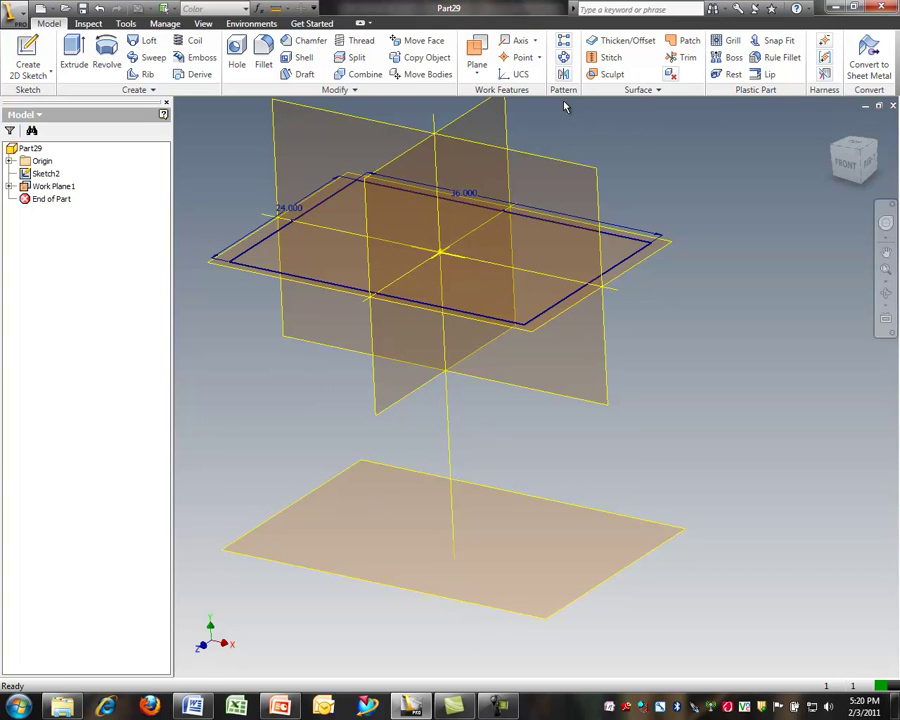
Create a second work plane offset 4 in above the lower work plane
left_click(477, 52)
left_click_drag(418, 586, 418, 549)
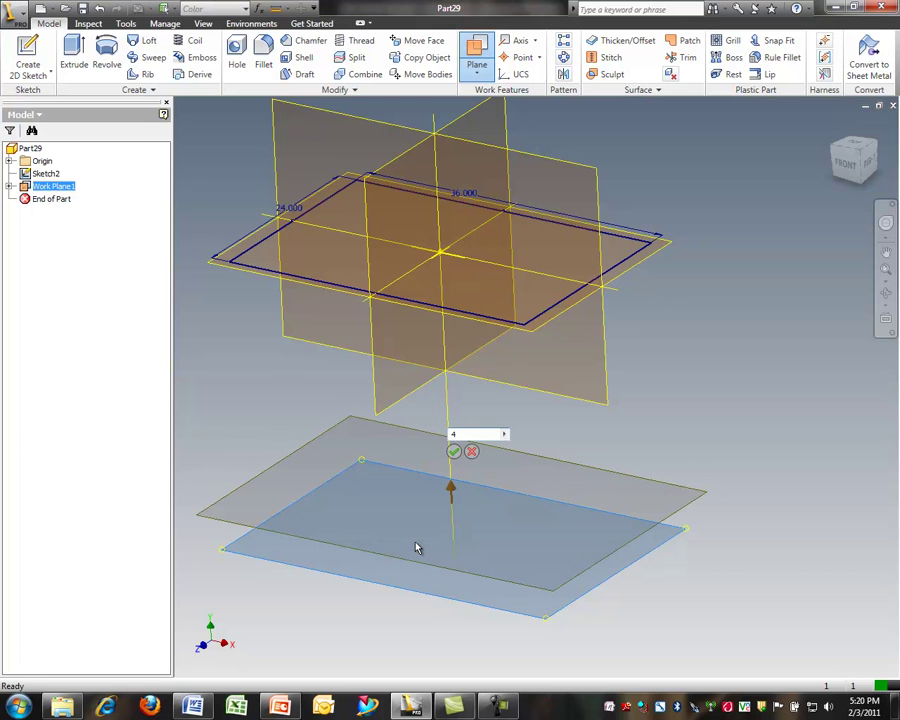
left_click(453, 450)
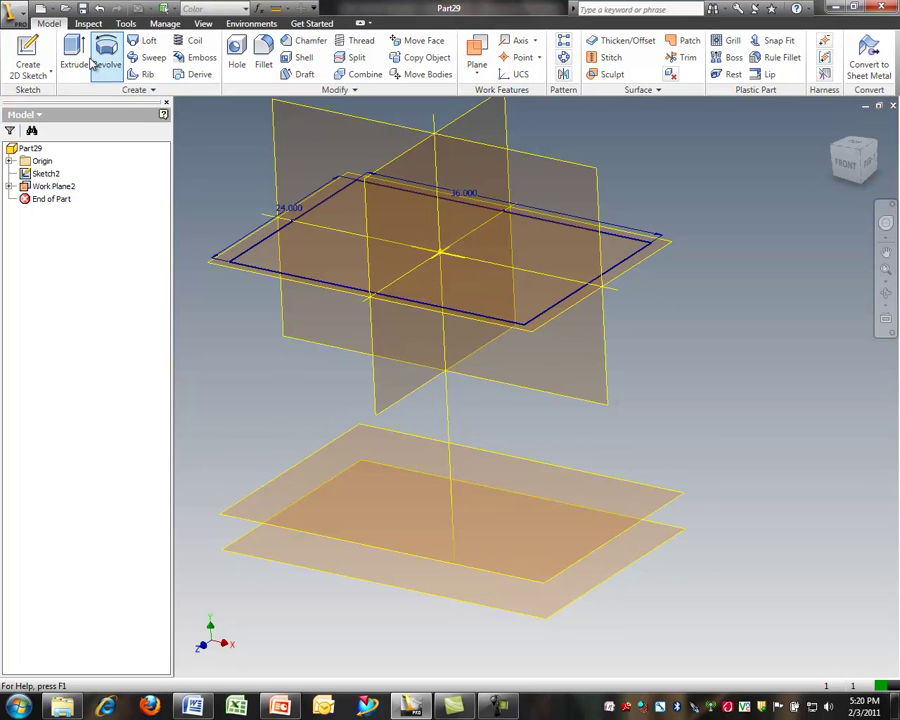
Sketch on the upper of the two offset work planes, project the top rectangle's four edges onto it, and finish the sketch
left_click(30, 50)
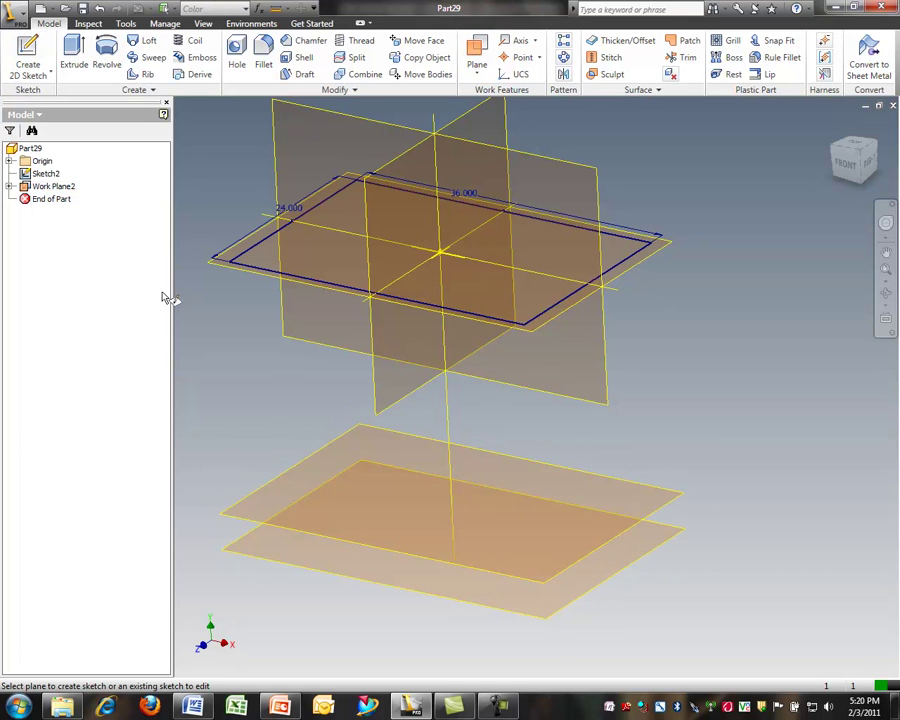
left_click(257, 486)
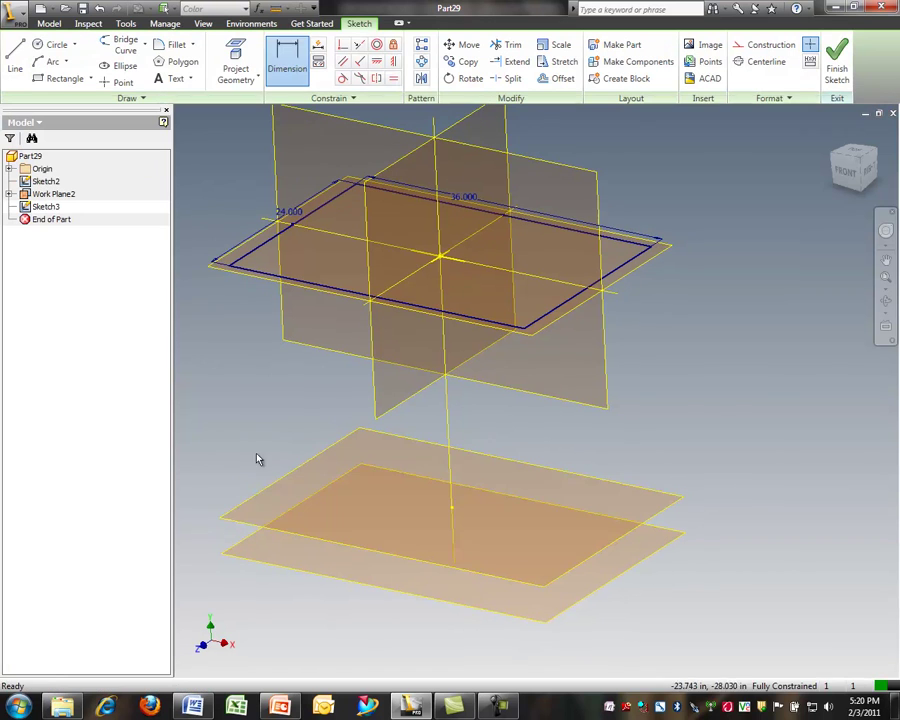
left_click(236, 58)
left_click(265, 248)
left_click(394, 197)
left_click(628, 266)
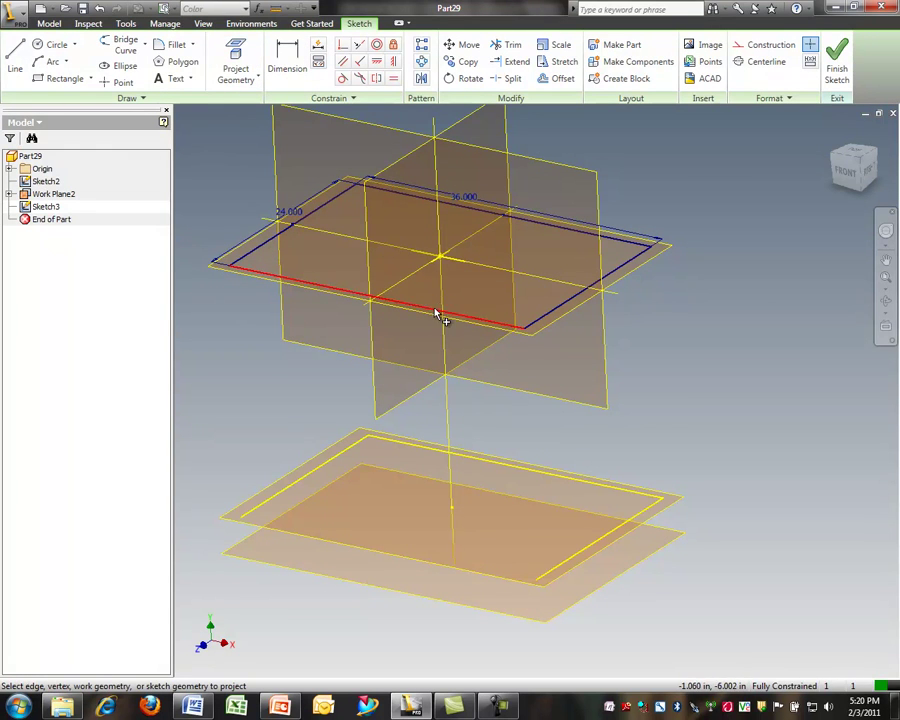
left_click(428, 310)
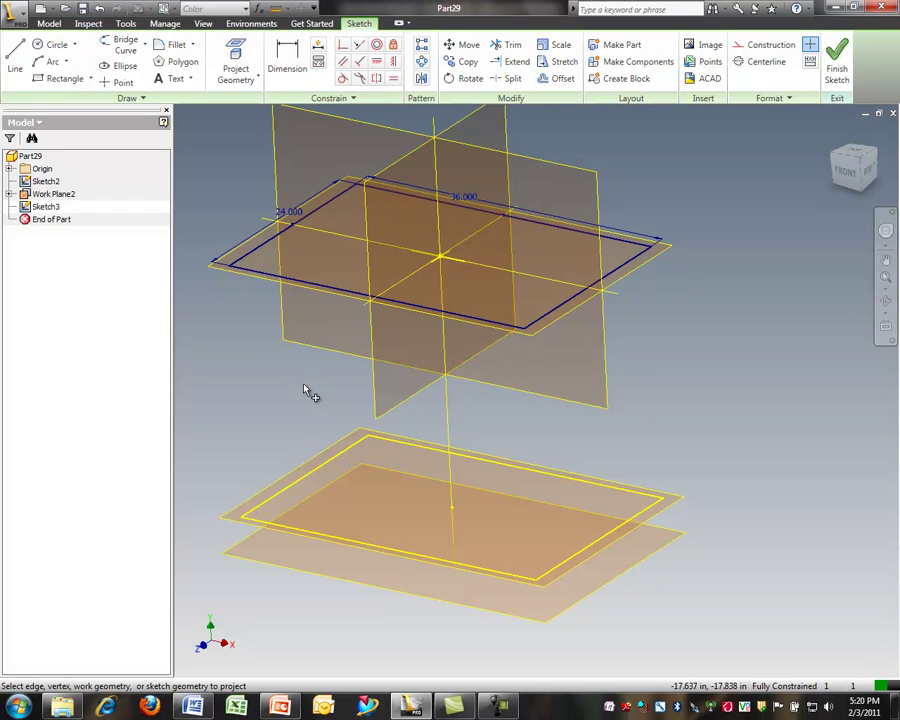
left_click(837, 70)
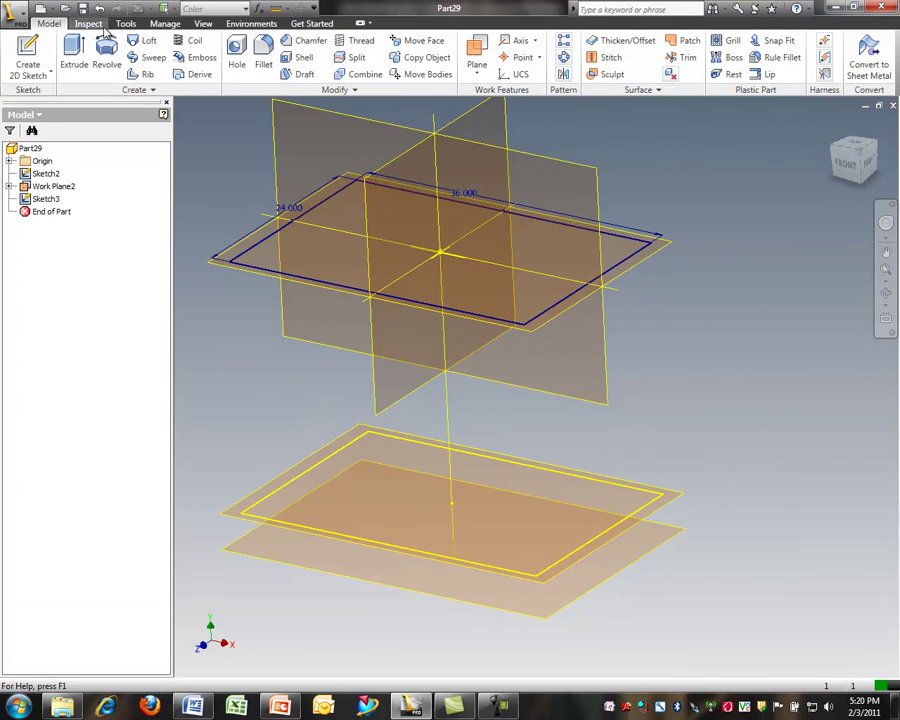
Sketch on the lowest work plane, project the four edges of the rectangle just above onto it, and finish the sketch
left_click(28, 58)
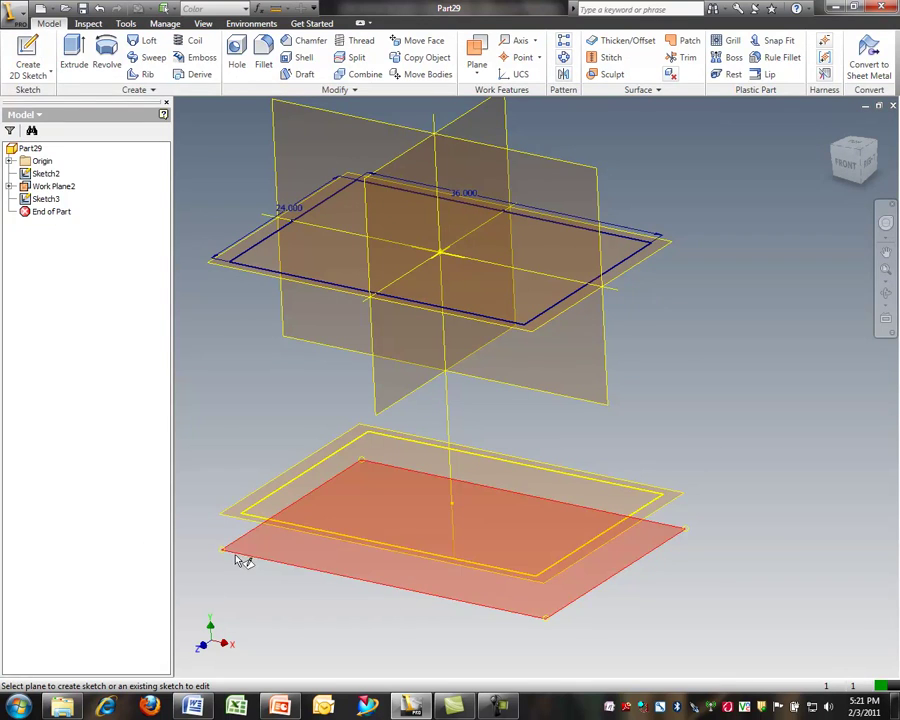
left_click(238, 559)
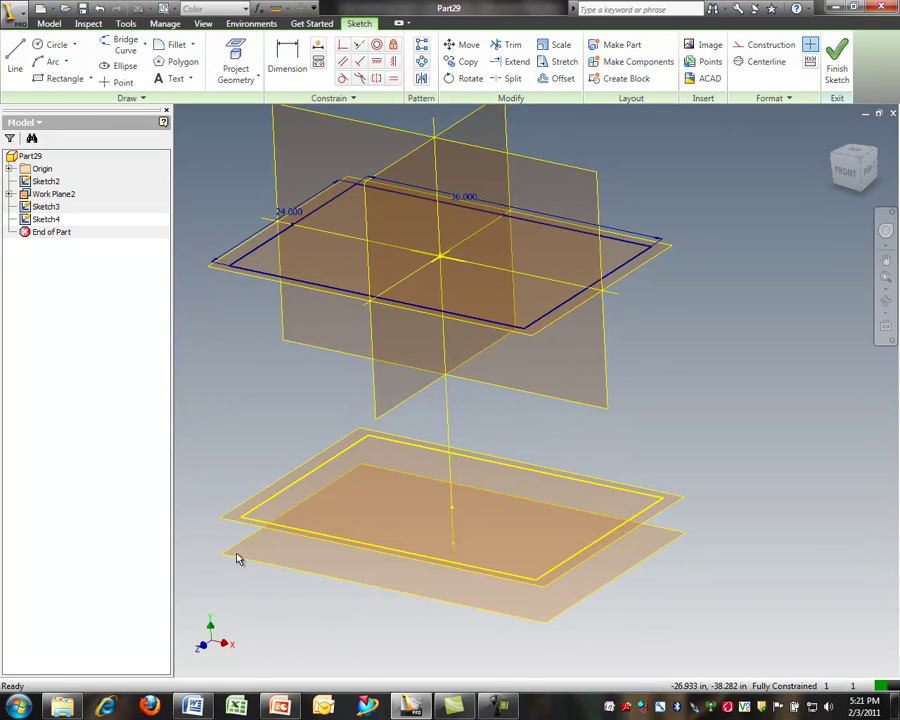
left_click(236, 62)
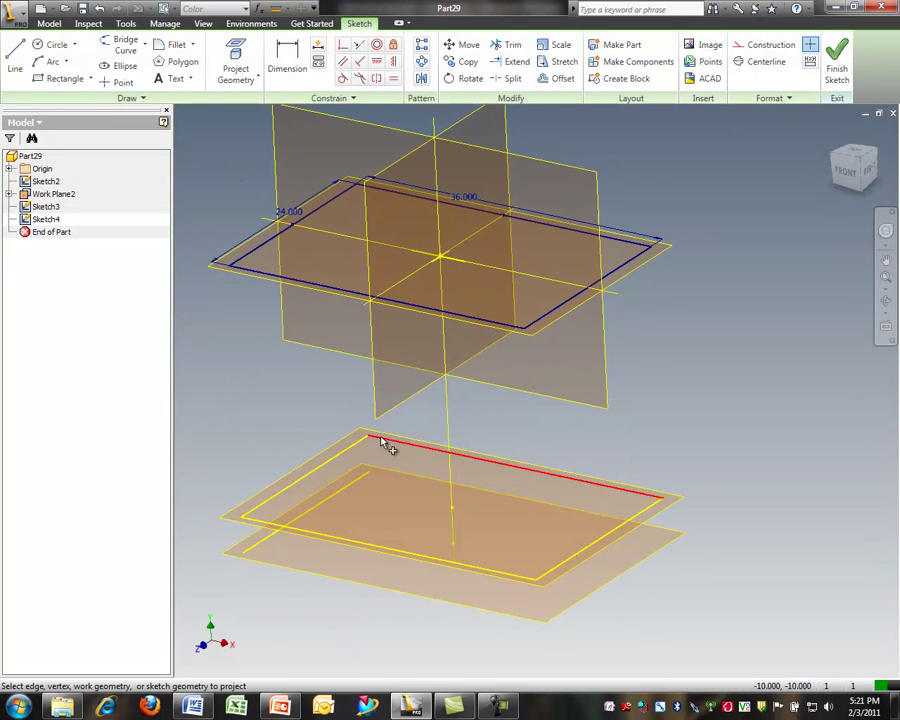
left_click(635, 523)
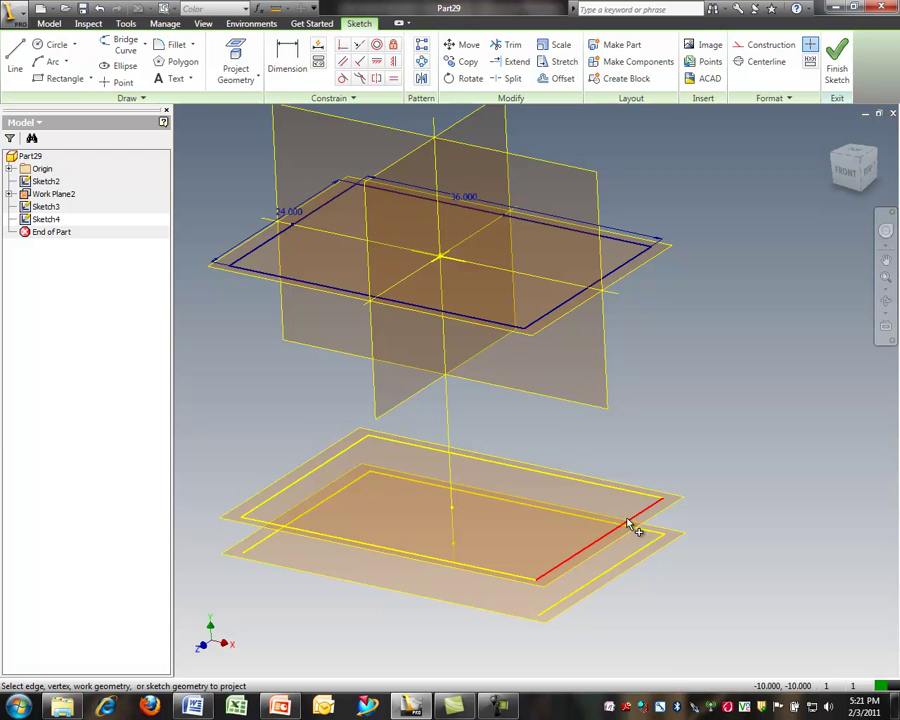
left_click(519, 578)
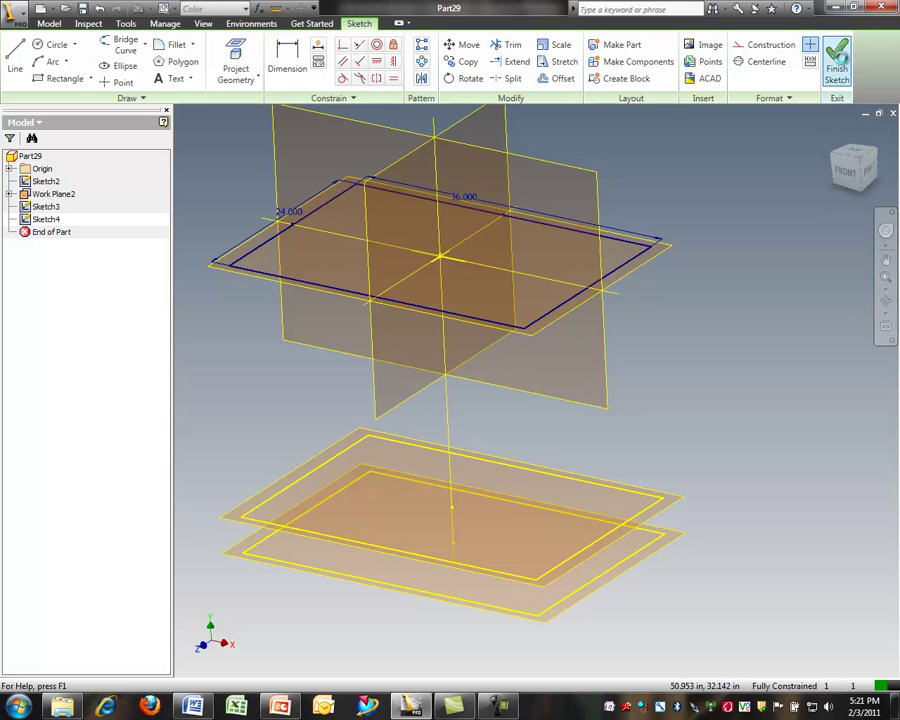
left_click(837, 58)
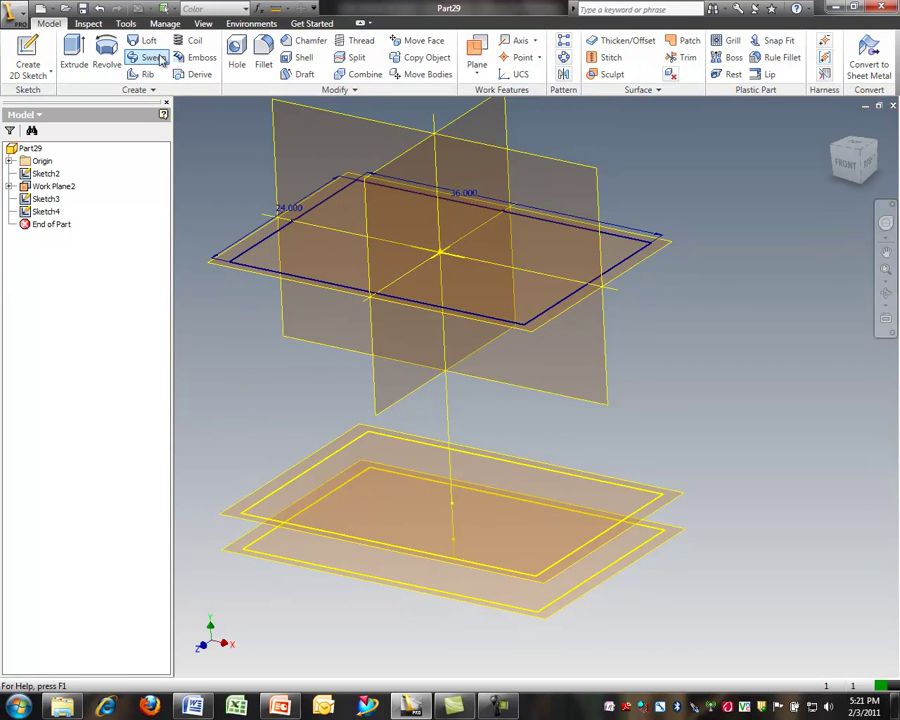
Create vertical work planes on the front and right sides, each through the matching edges of the top rectangle and the middle rectangle
left_click(477, 55)
left_click(315, 282)
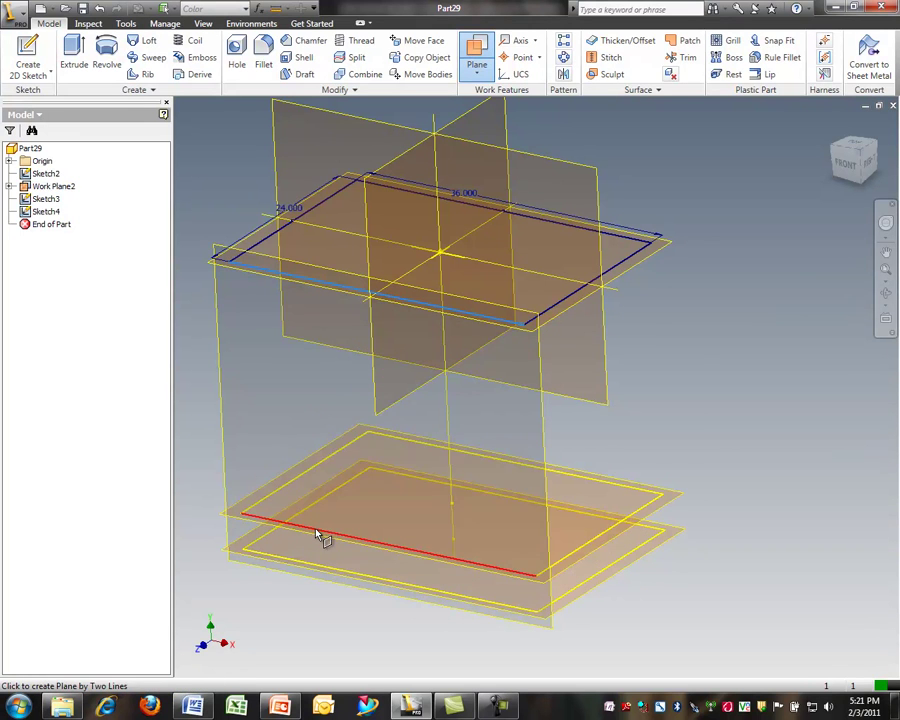
left_click(320, 535)
left_click(477, 52)
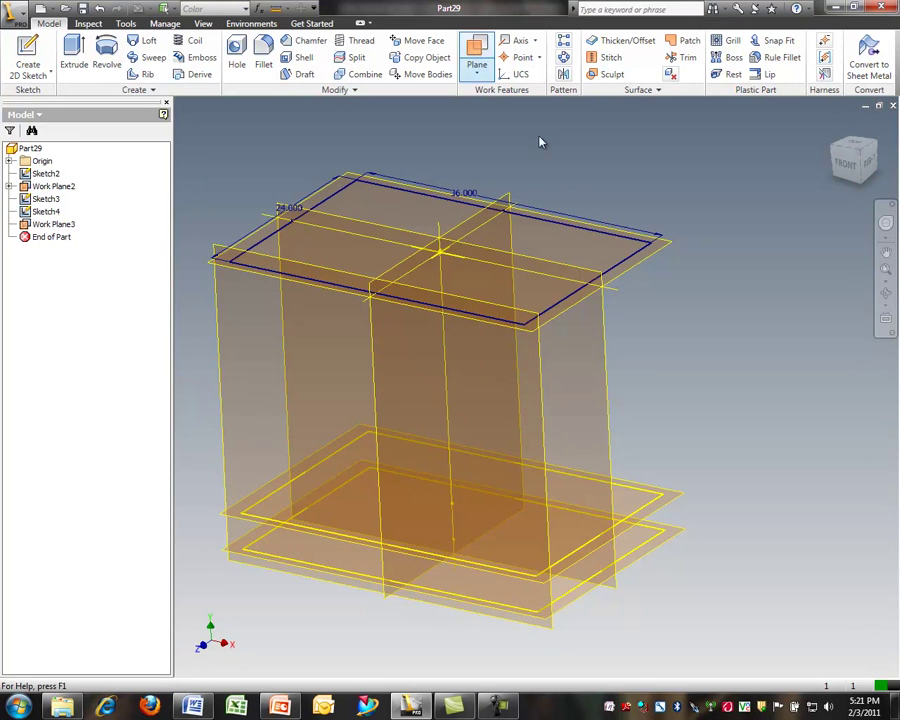
left_click(643, 260)
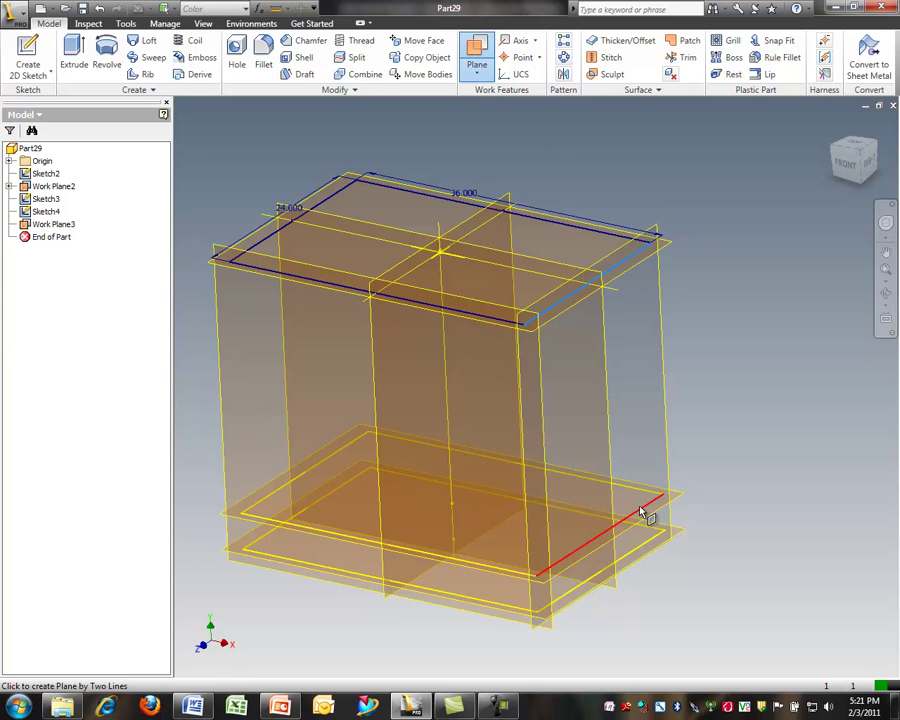
left_click(645, 514)
Create vertical work planes on the back and left sides, each through the matching edges of the top rectangle and the middle rectangle
left_click(595, 230)
left_click(628, 487)
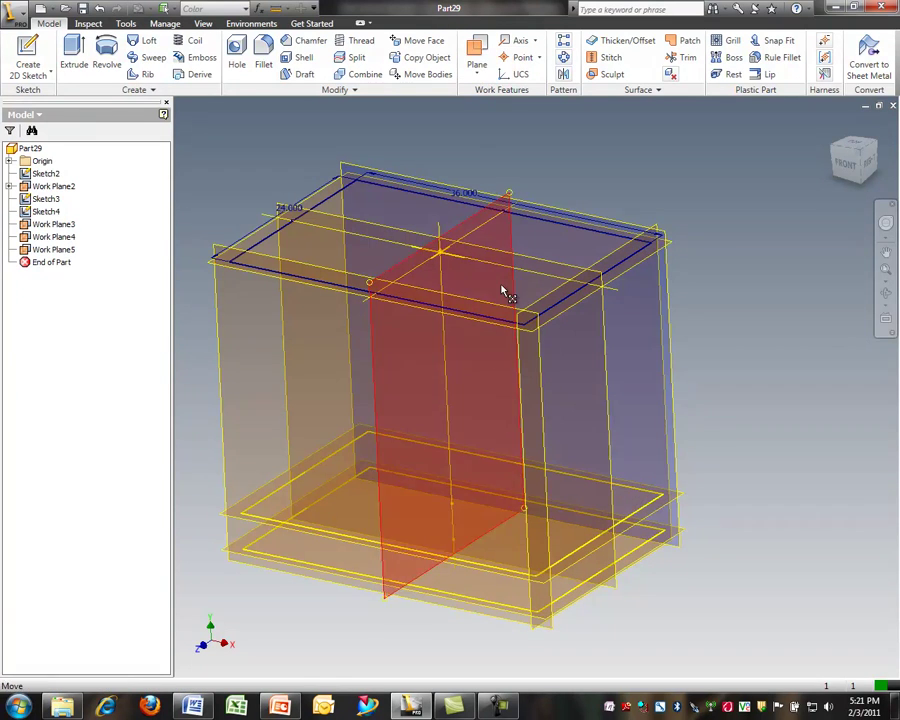
left_click(477, 55)
left_click(285, 232)
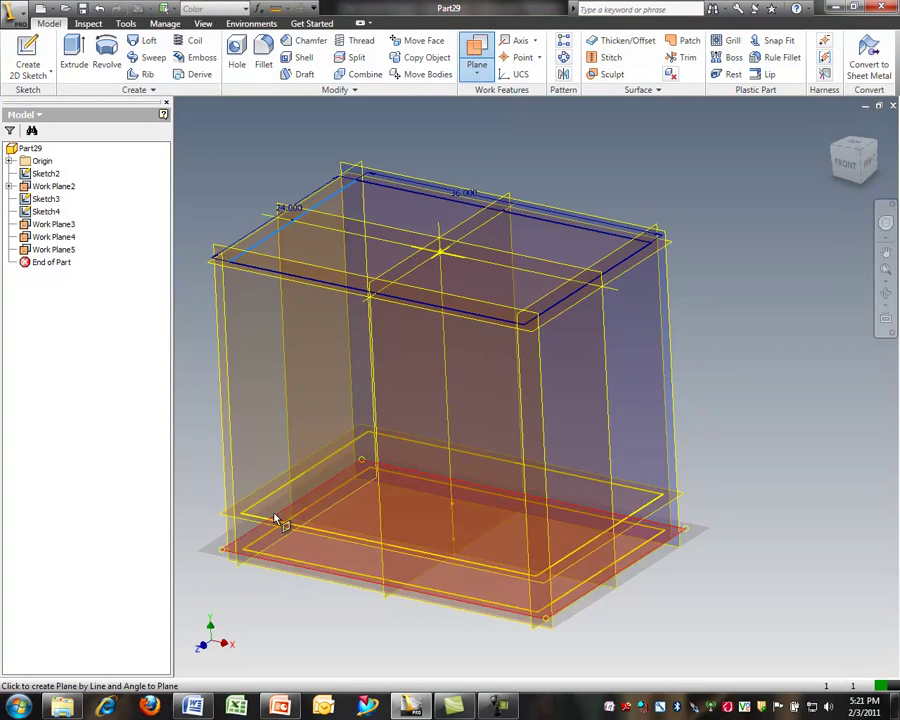
left_click(284, 494)
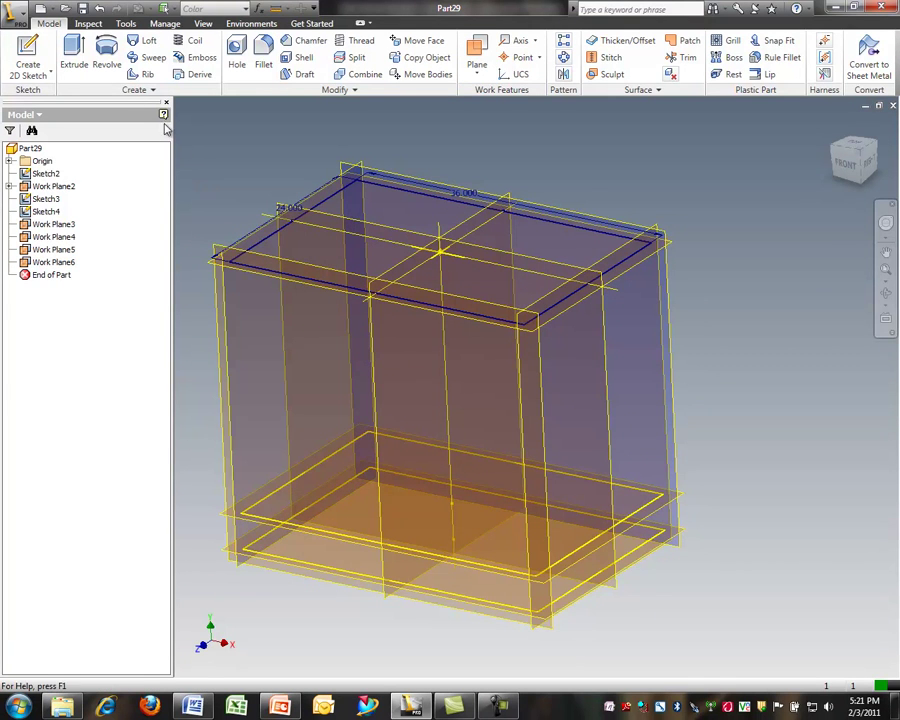
Sketch on the front vertical plane and draw two vertical leg lines from the top rectangle's front corners down to the lowest rectangle's corners
left_click(28, 58)
left_click(216, 300)
key("l")
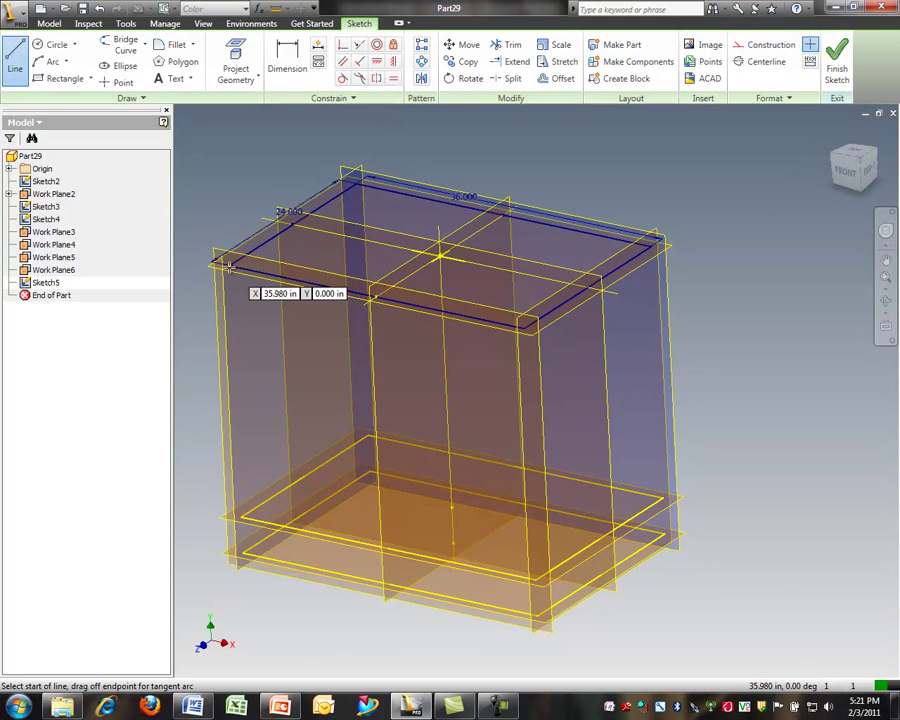
left_click(240, 65)
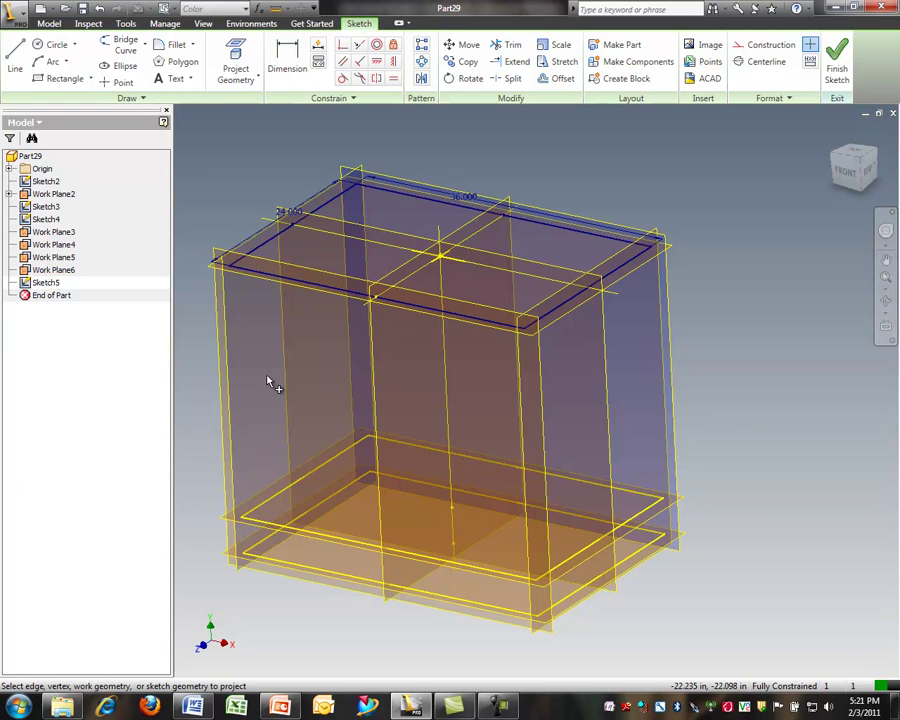
left_click(15, 60)
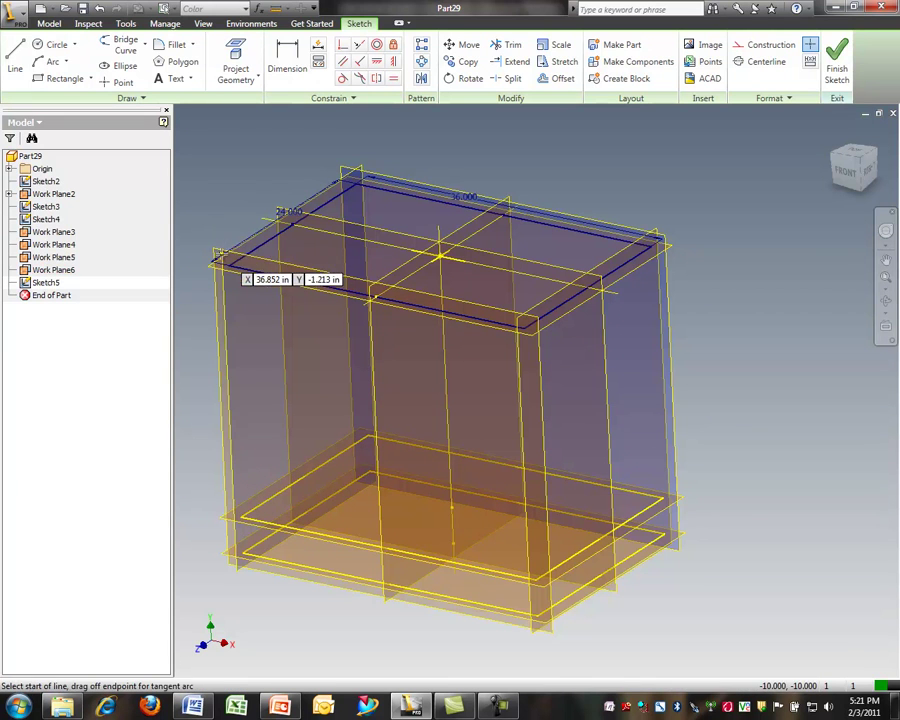
left_click(227, 263)
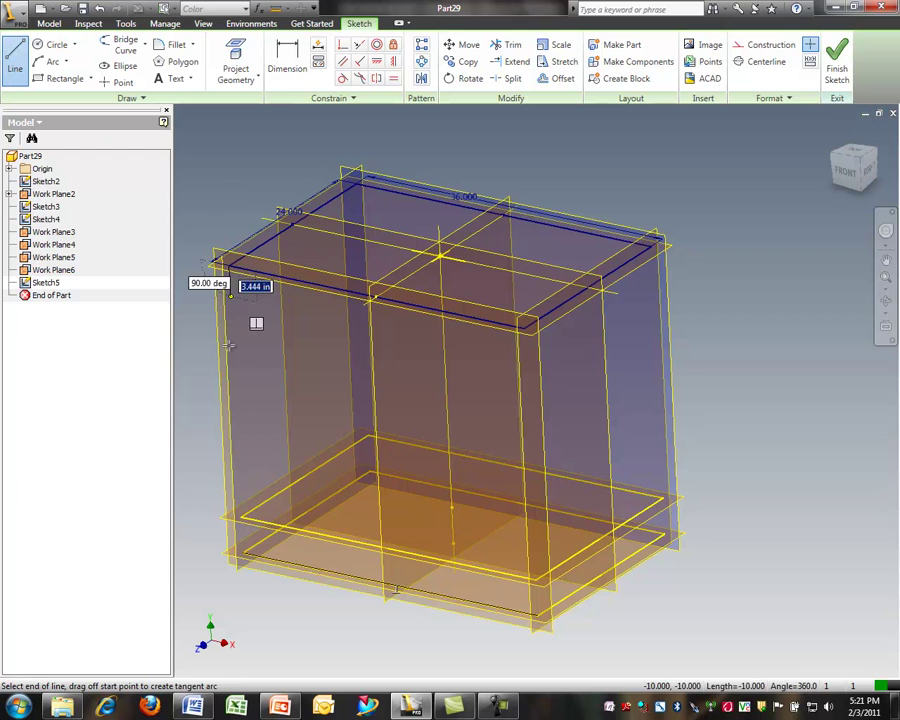
double_click(241, 552)
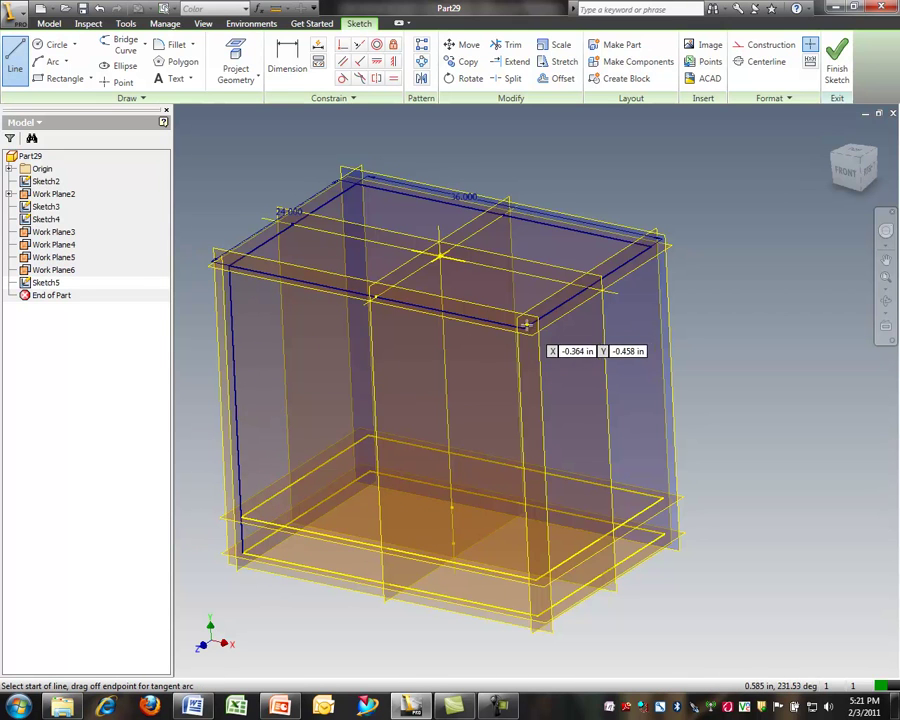
left_click(527, 324)
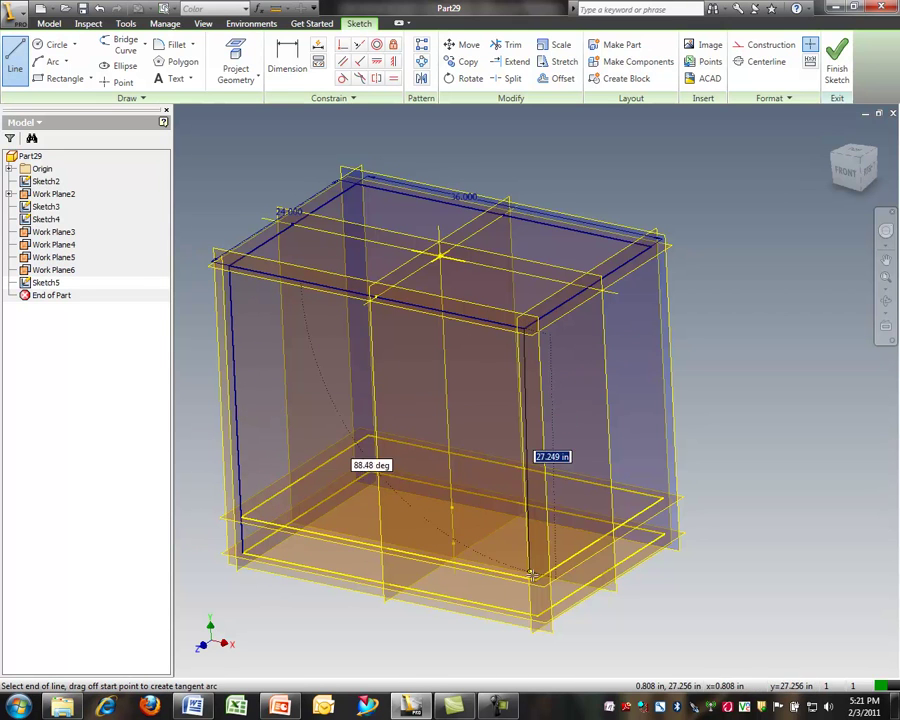
double_click(566, 642)
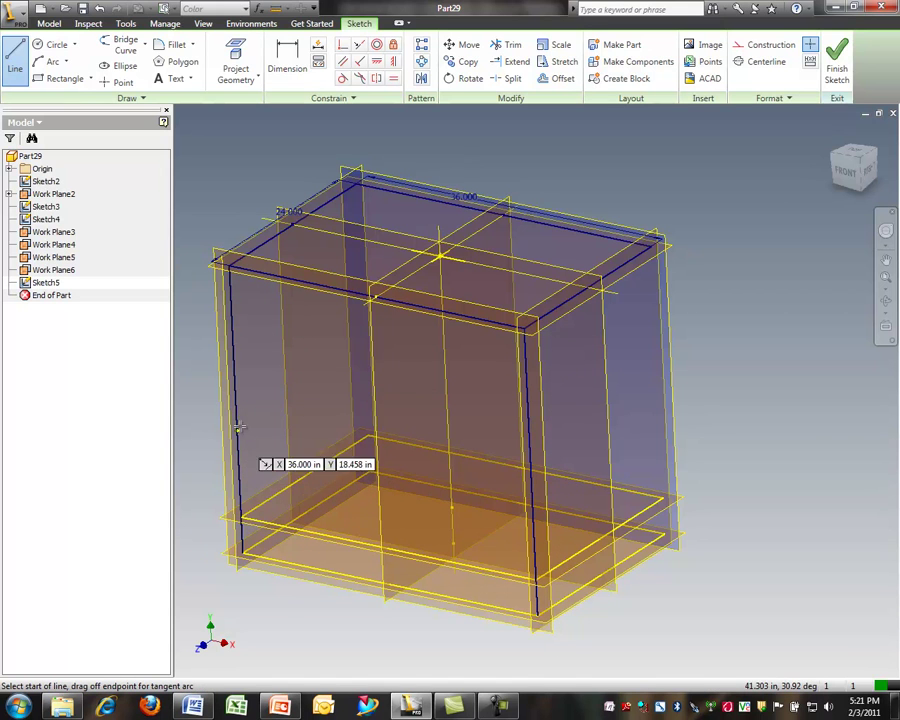
Draw a diagonal brace from the upper part of the left leg to the lower right leg, and dimension its upper end 4 in below the top corner
left_click(230, 283)
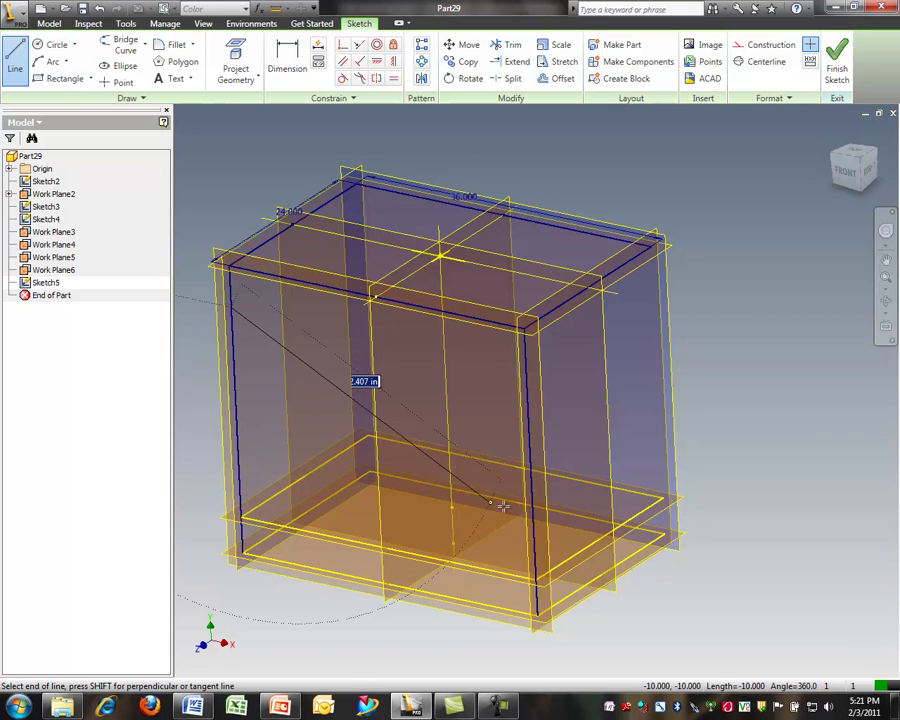
double_click(536, 551)
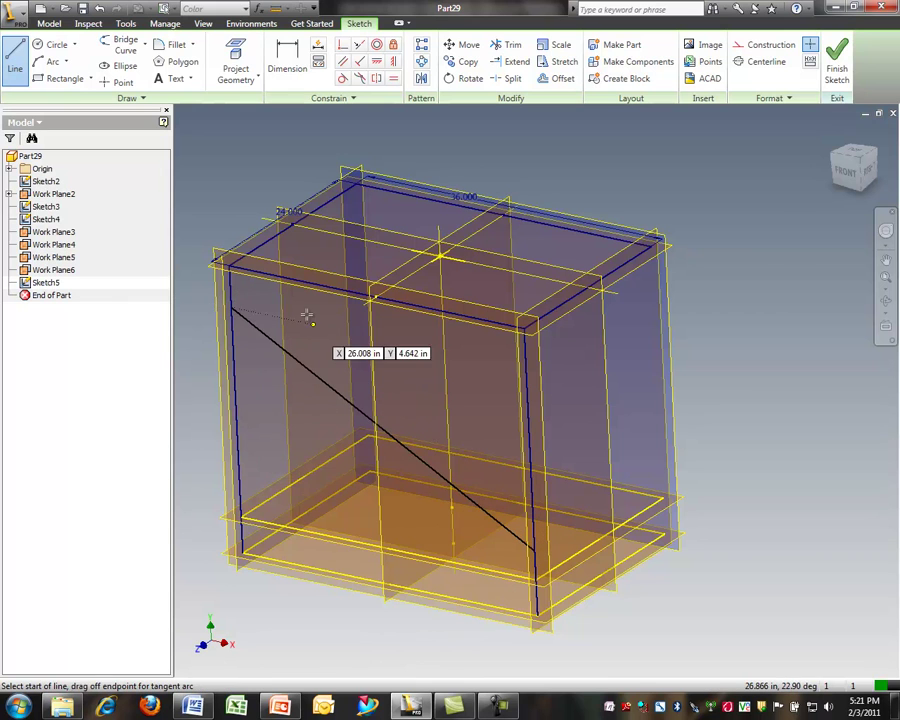
left_click(287, 60)
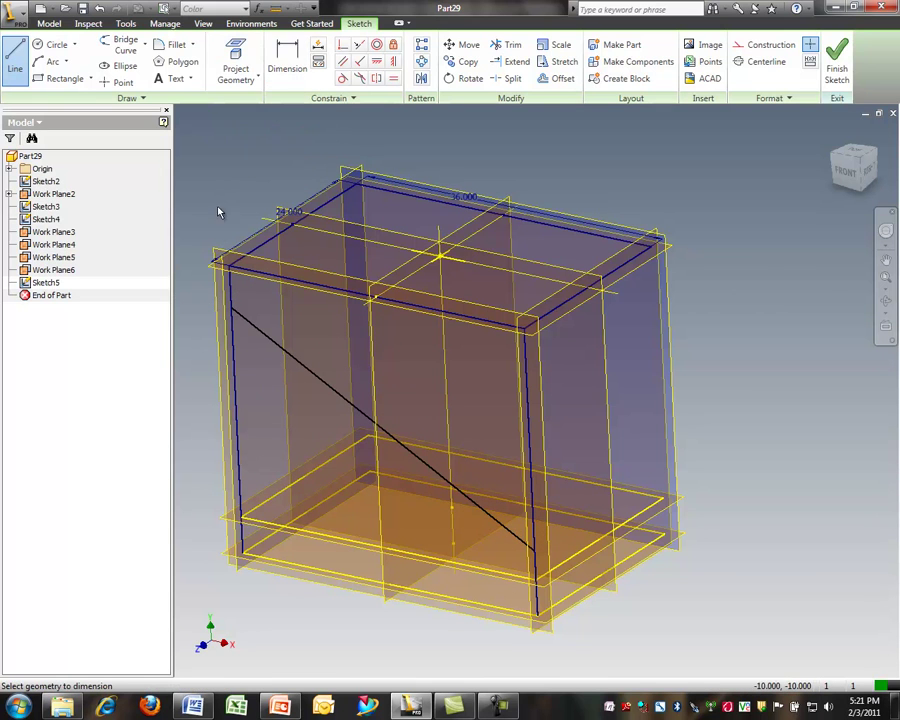
left_click(231, 313)
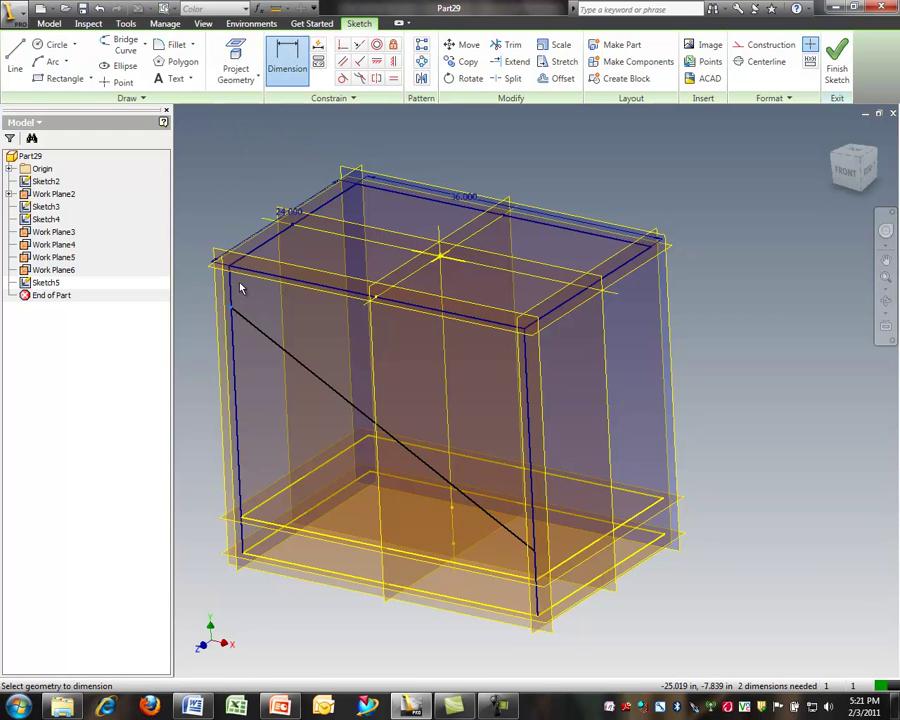
left_click(243, 272)
left_click(201, 280)
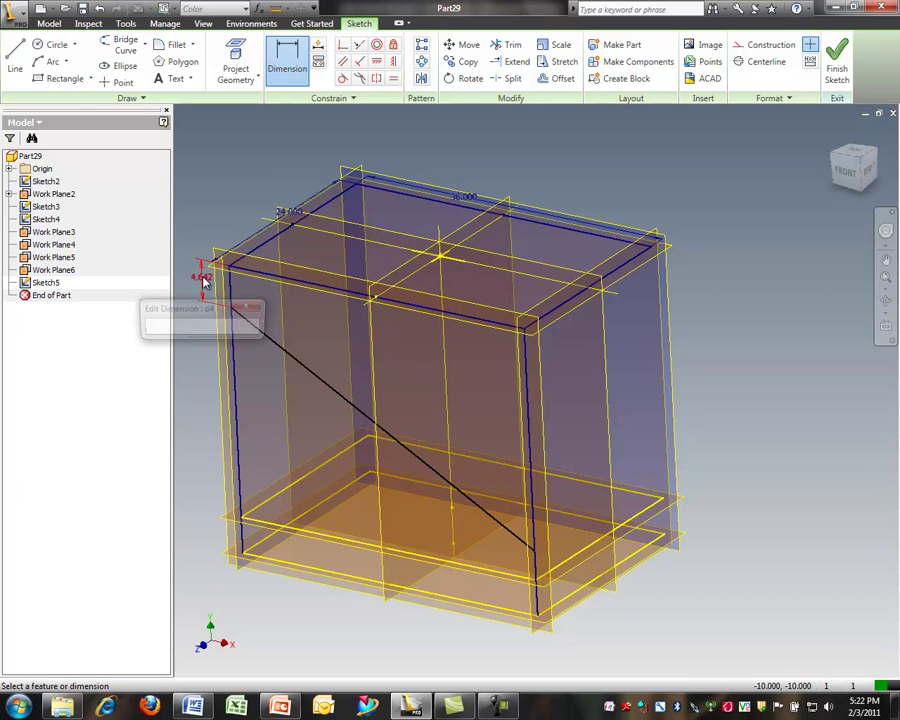
type("4")
key("Return")
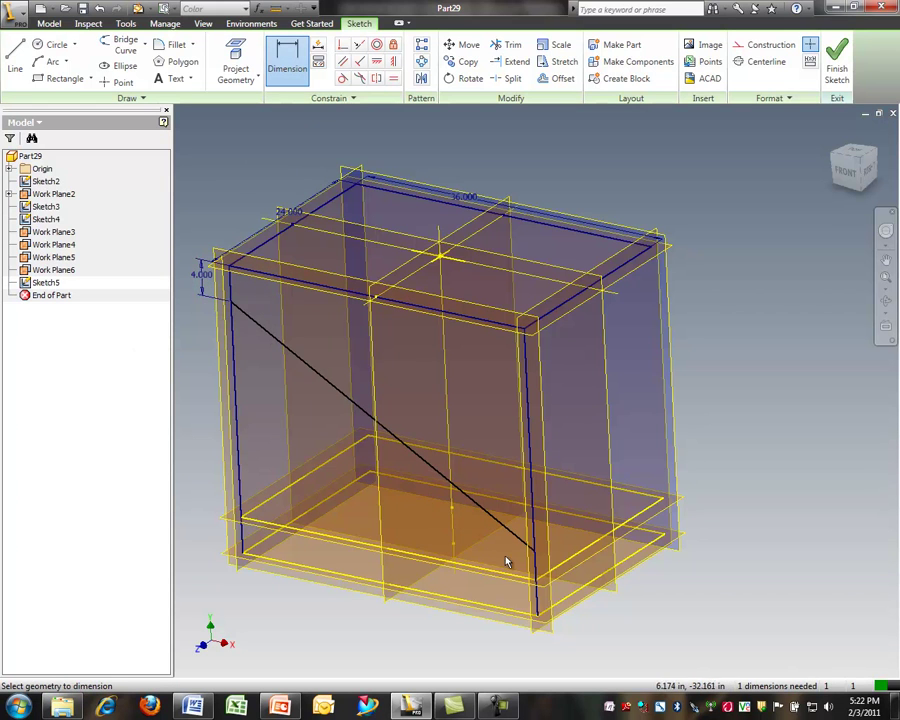
Dimension the diagonal's lower end 4 in above the middle rectangle's corner and finish the sketch
left_click(536, 553)
left_click(582, 572)
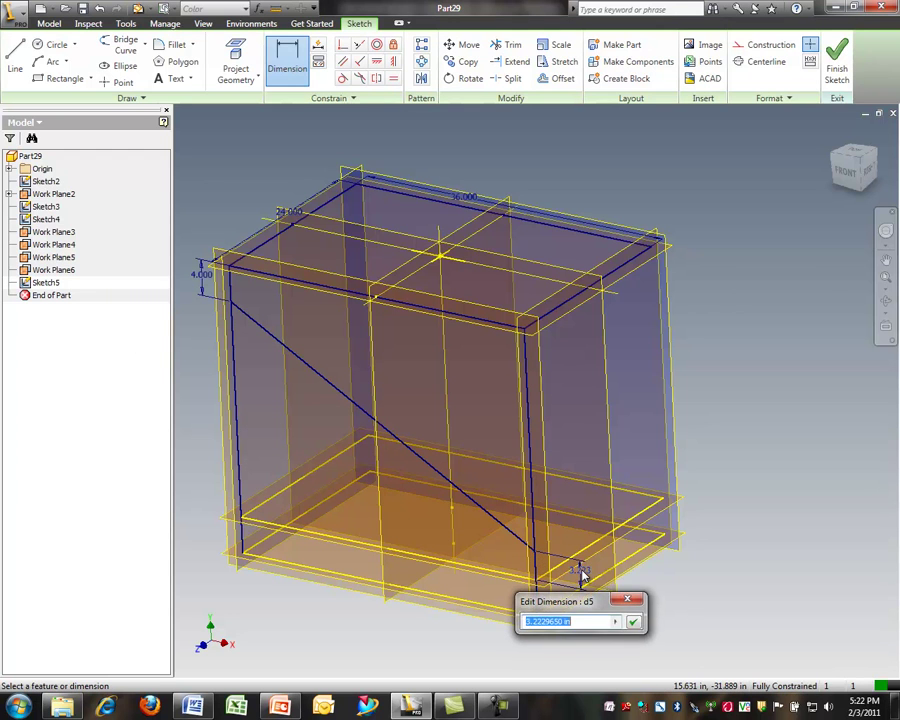
type("4")
key("Return")
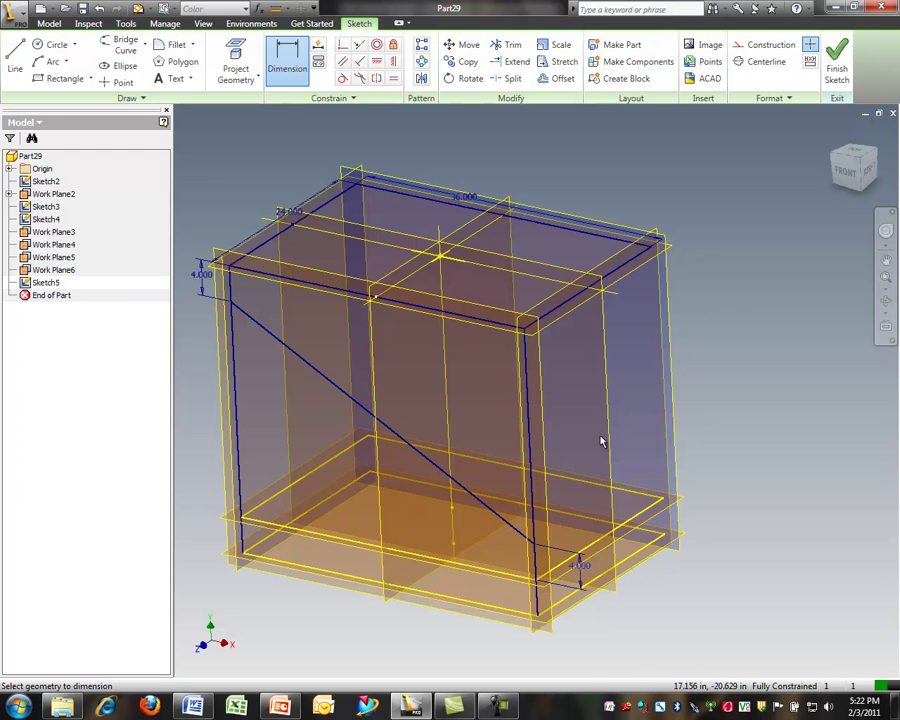
left_click(836, 64)
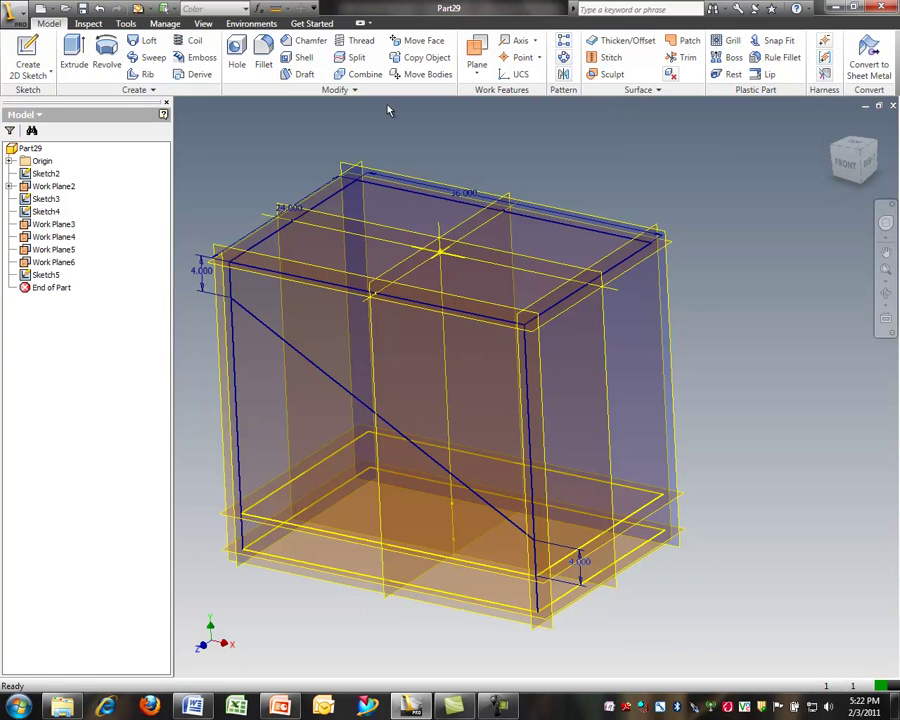
left_click(28, 55)
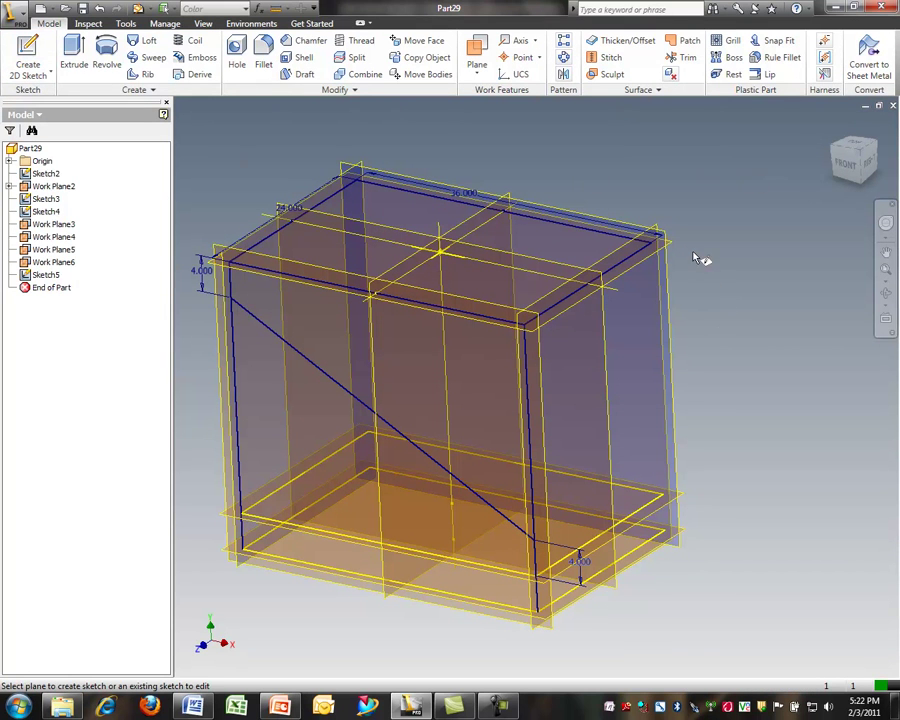
left_click(645, 237)
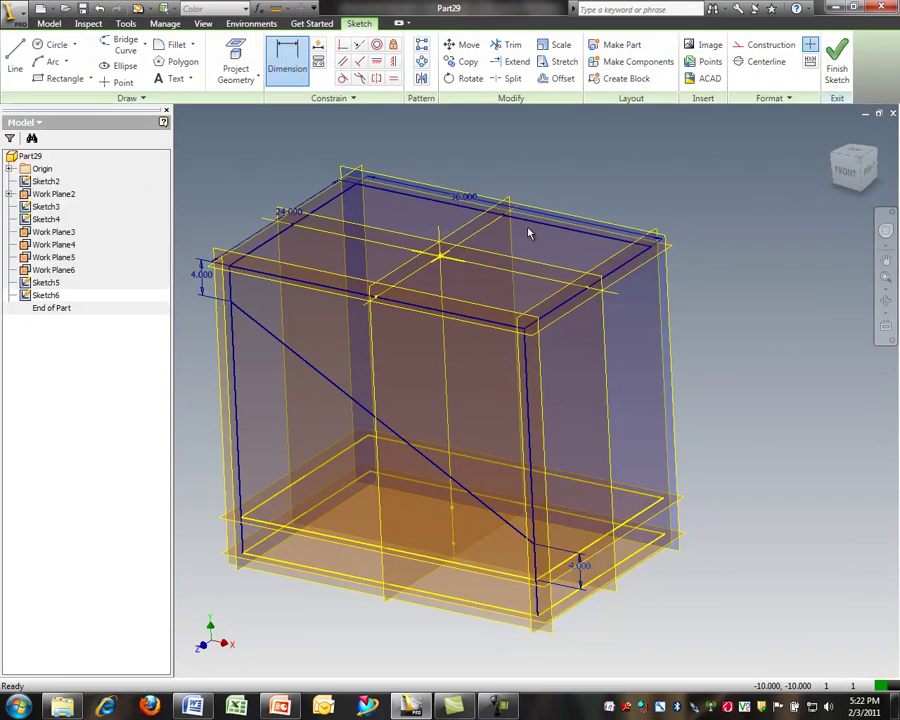
left_click(235, 48)
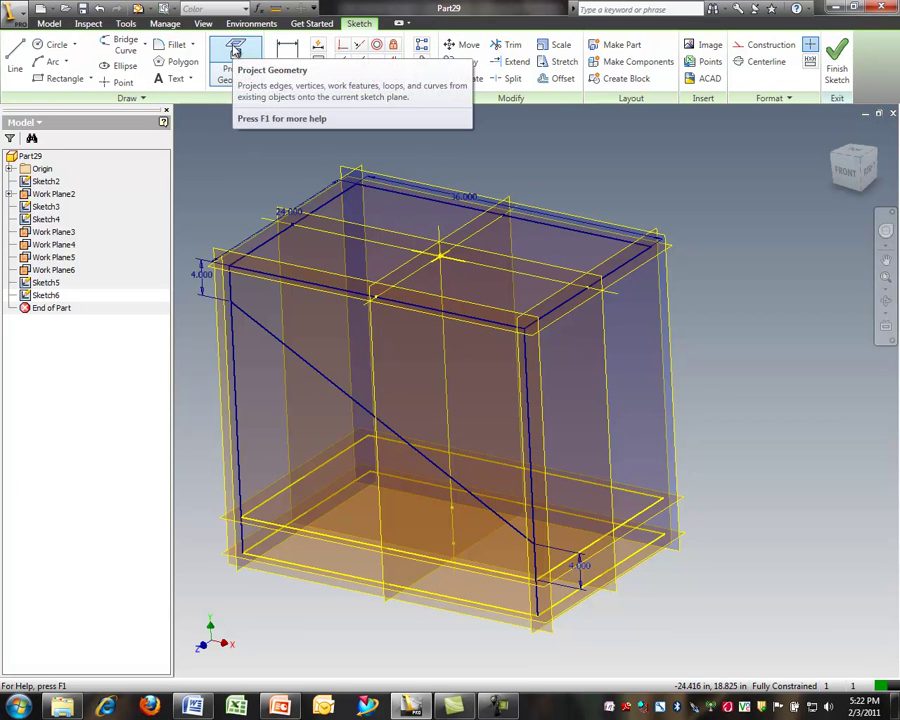
left_click(235, 52)
left_click(531, 366)
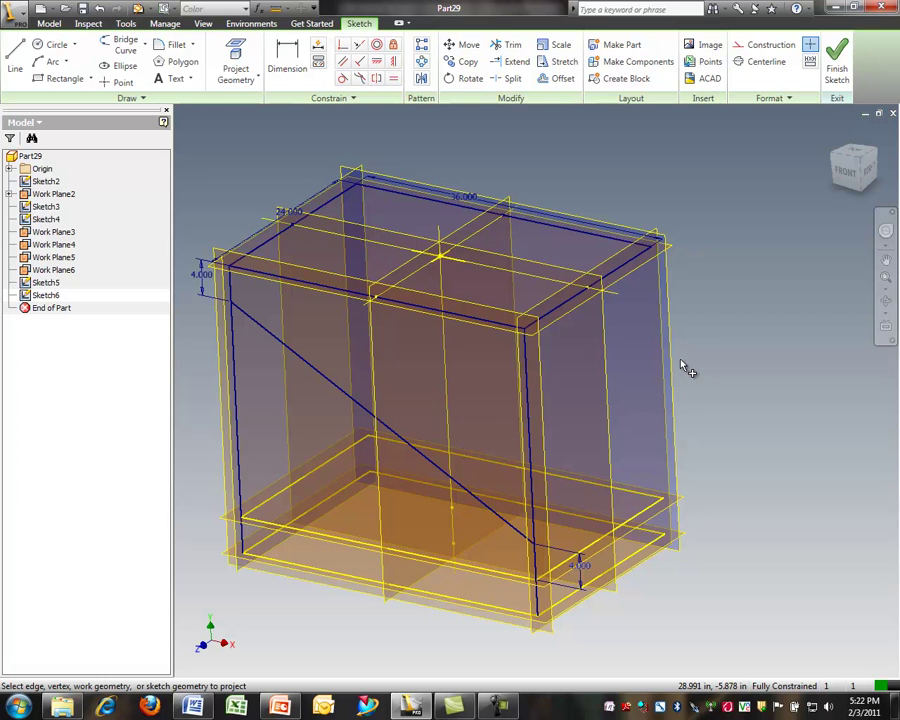
left_click(838, 70)
left_click(44, 288)
right_click(36, 289)
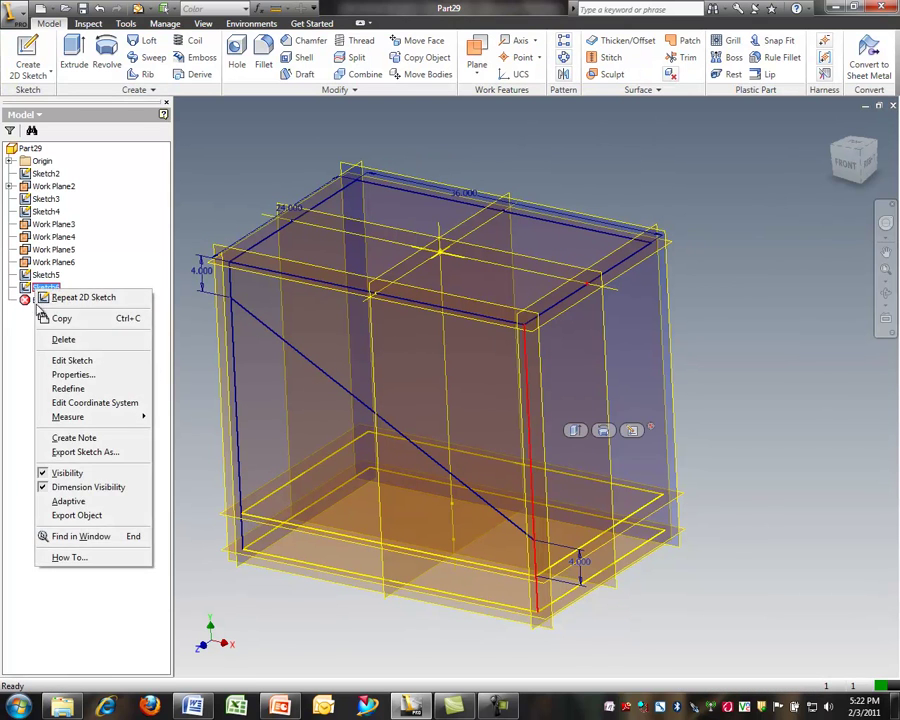
left_click(48, 338)
Sketch on the back vertical plane, project the front sketch's diagonal brace and both leg lines onto it, and finish the sketch
left_click(28, 62)
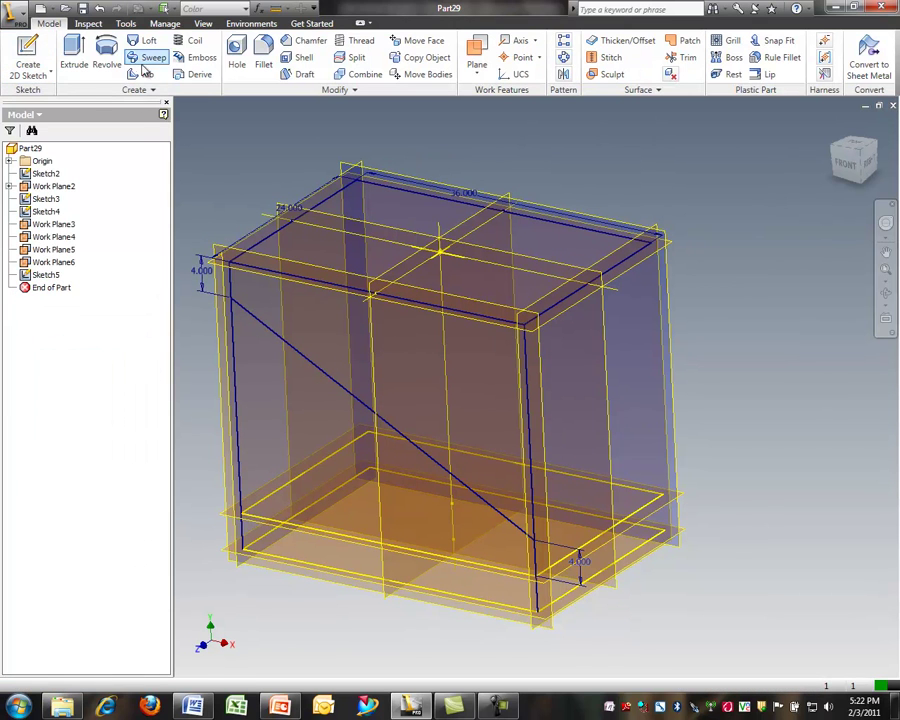
left_click(411, 180)
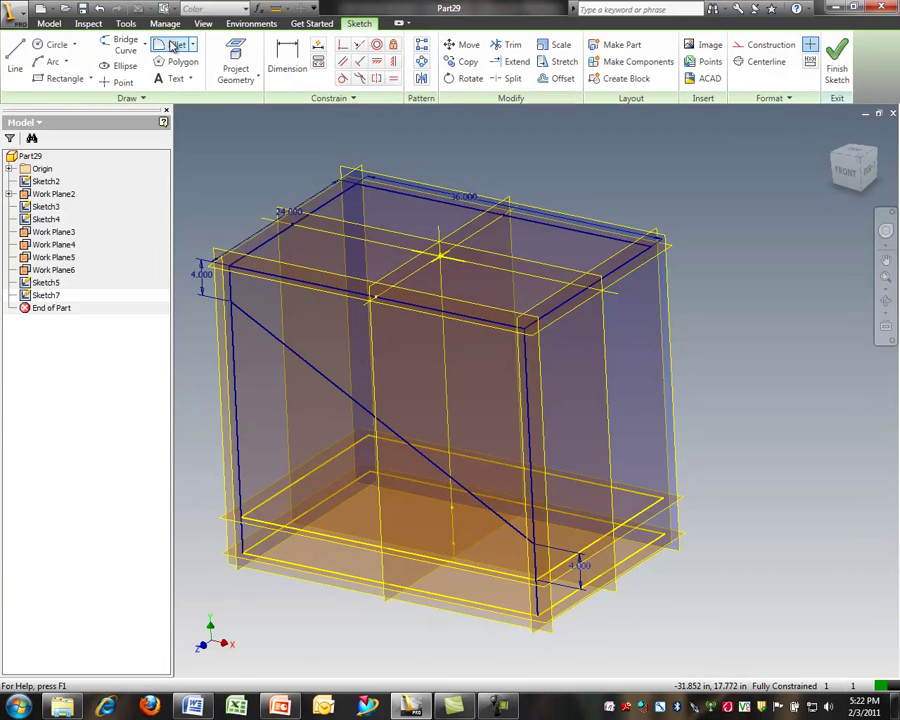
left_click(236, 60)
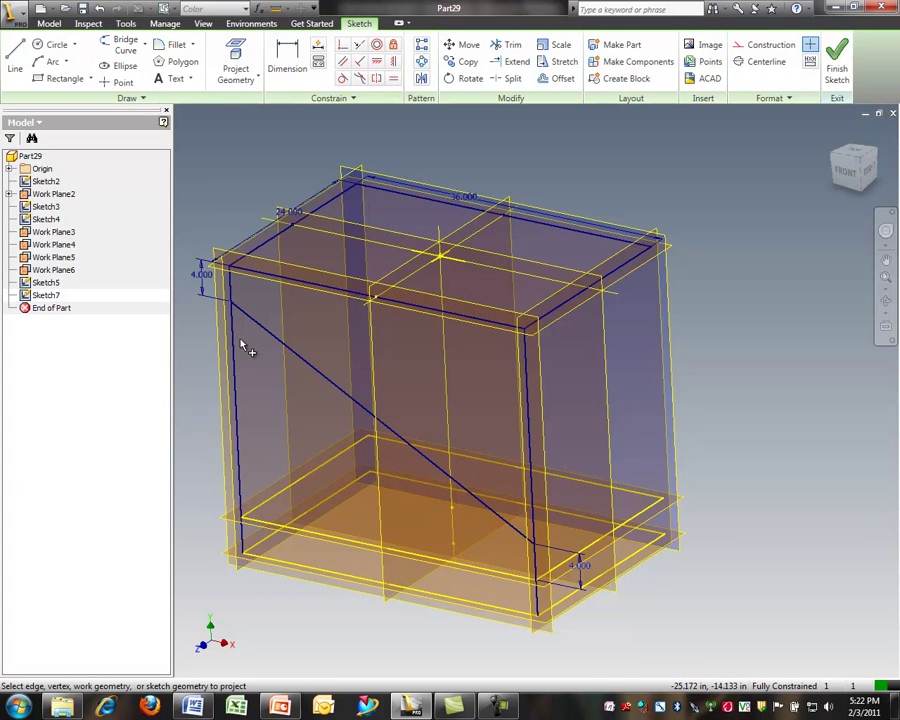
left_click(261, 330)
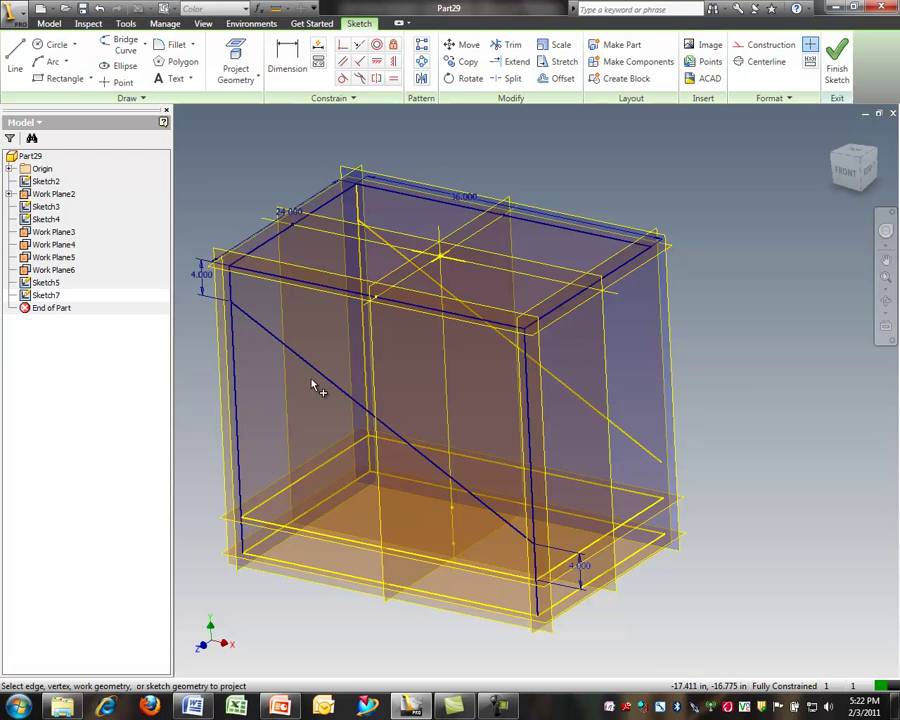
left_click(527, 368)
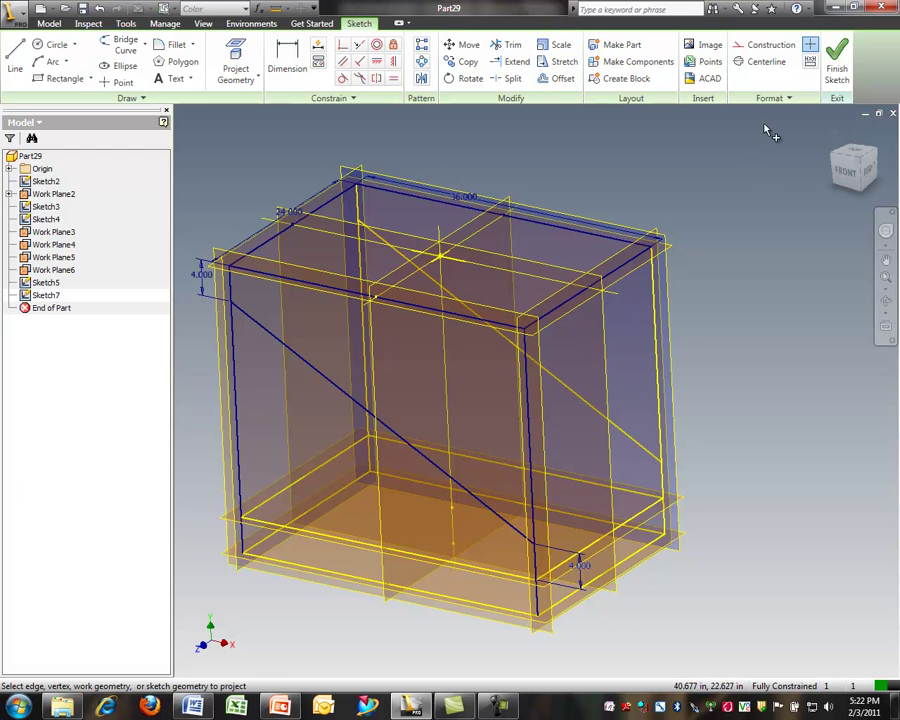
left_click(838, 62)
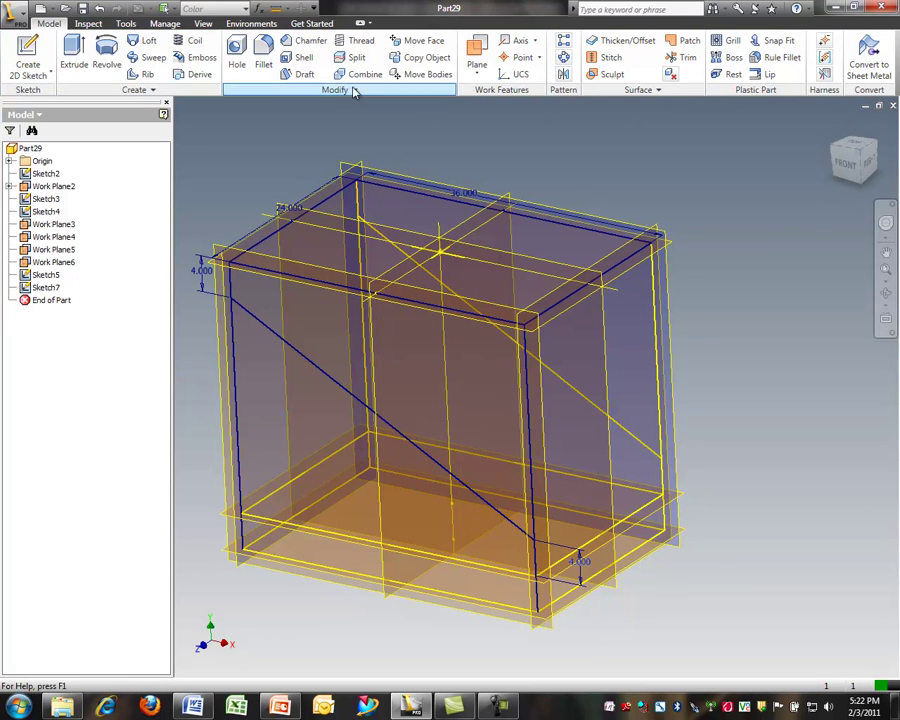
Start a sketch on the right vertical plane and project the upper endpoint of the front diagonal brace onto it
left_click(34, 52)
left_click(627, 246)
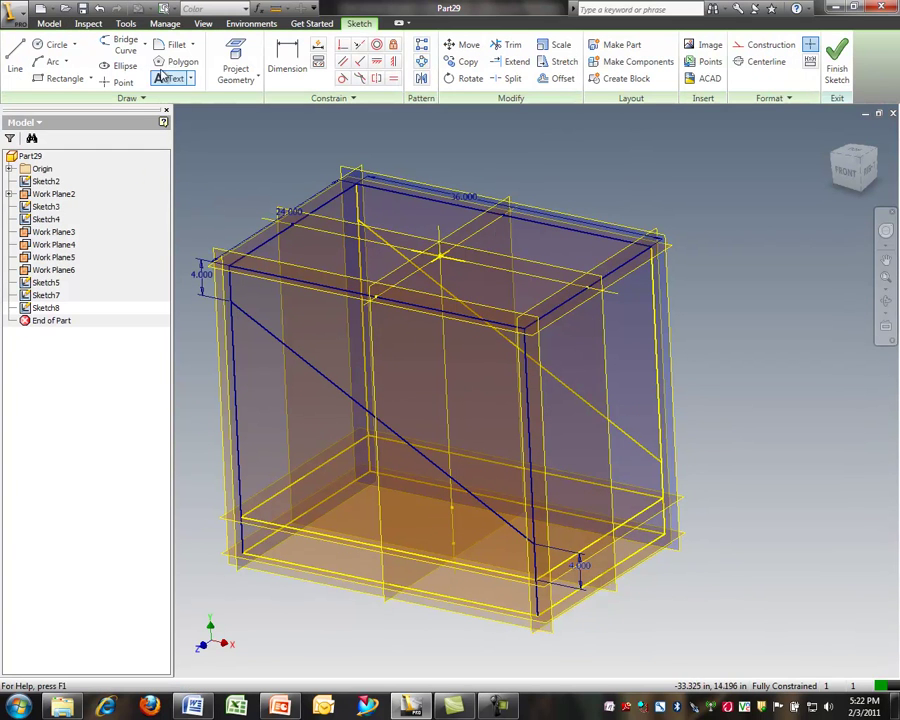
left_click(228, 60)
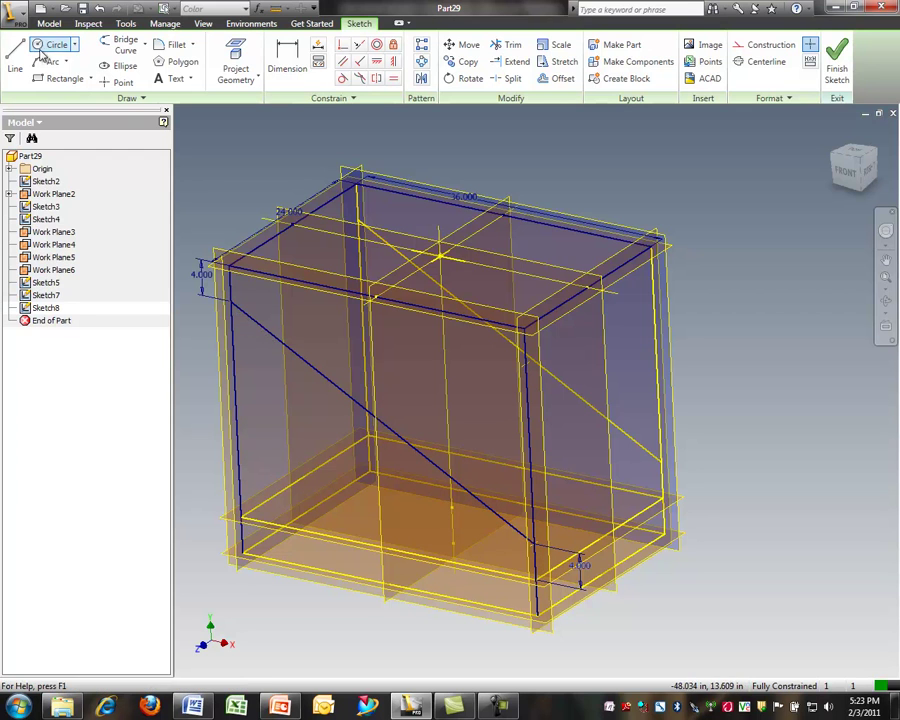
Switch to PowerPoint to examine the side braces in the frame picture, and return to Inventor
left_click(284, 708)
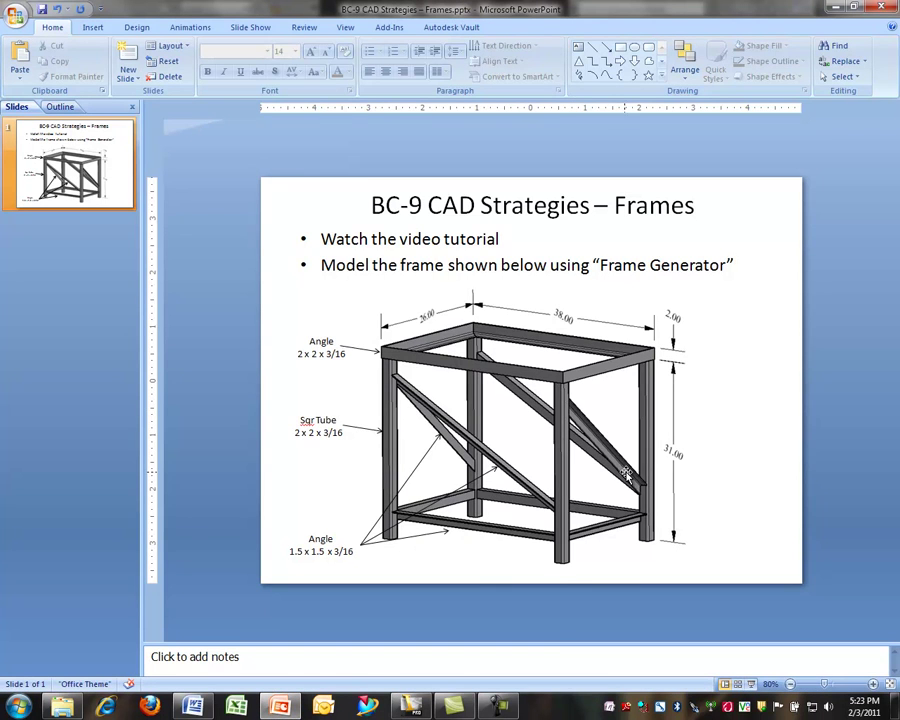
left_click(403, 709)
left_click(663, 469)
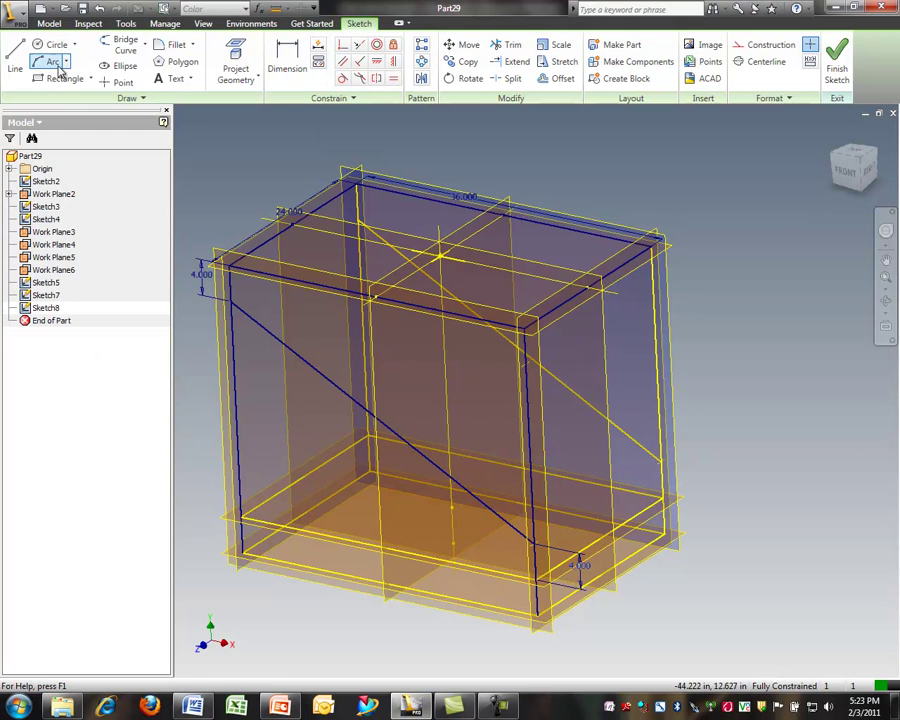
Draw the right-side diagonal brace from the projected point on the front leg to the back brace's lower end, and finish the sketch
left_click(15, 58)
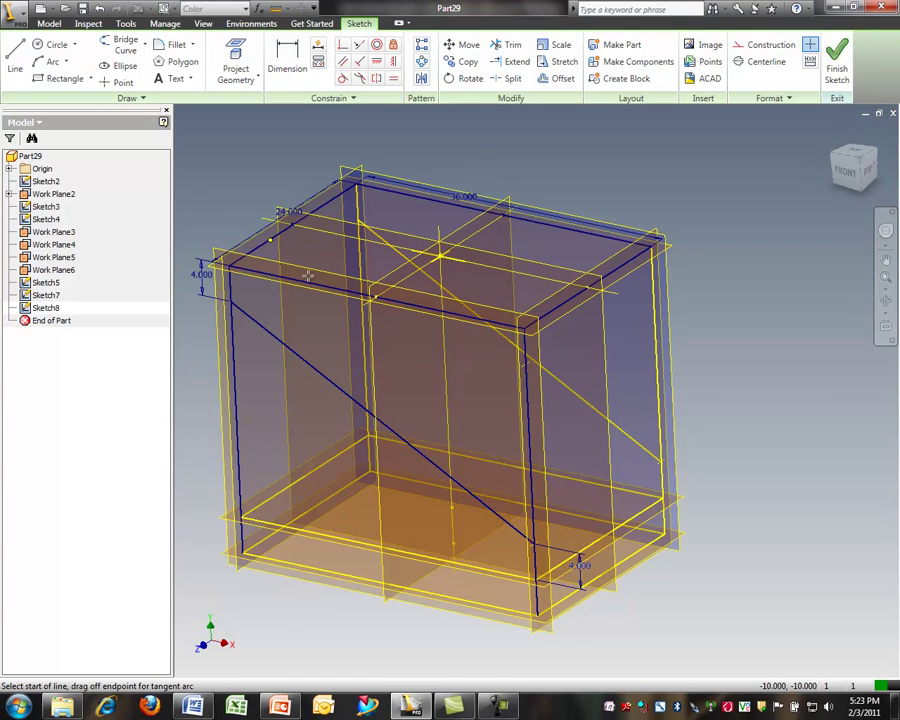
left_click(526, 364)
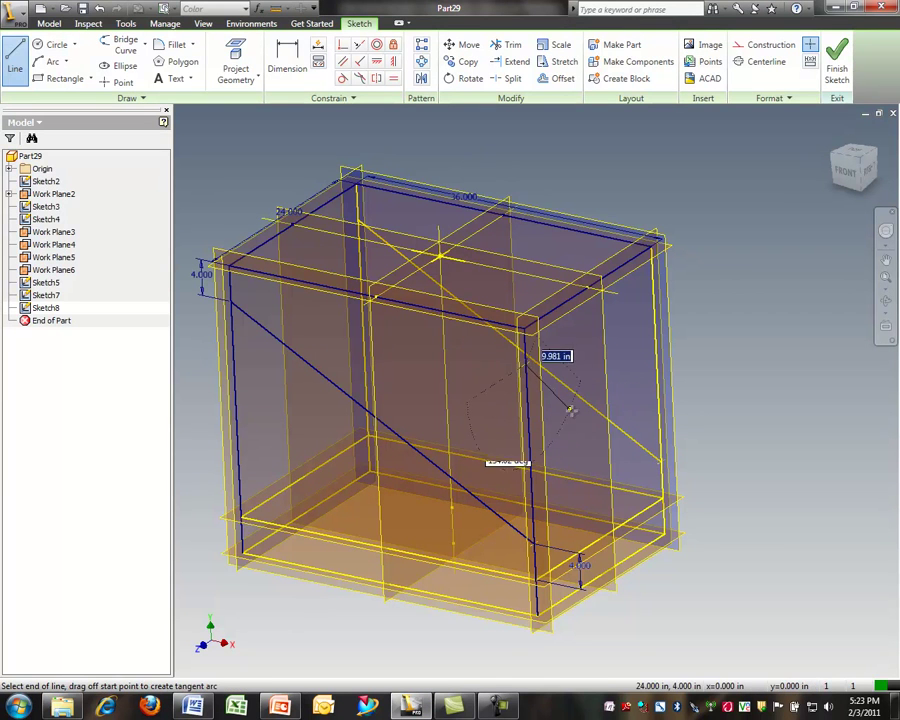
left_click(661, 462)
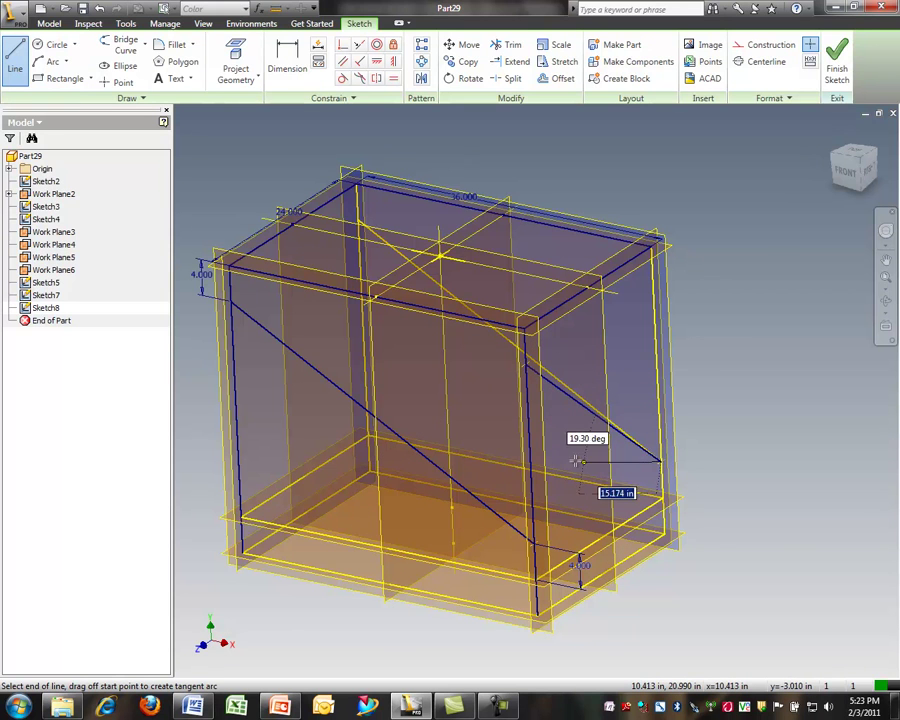
left_click(838, 60)
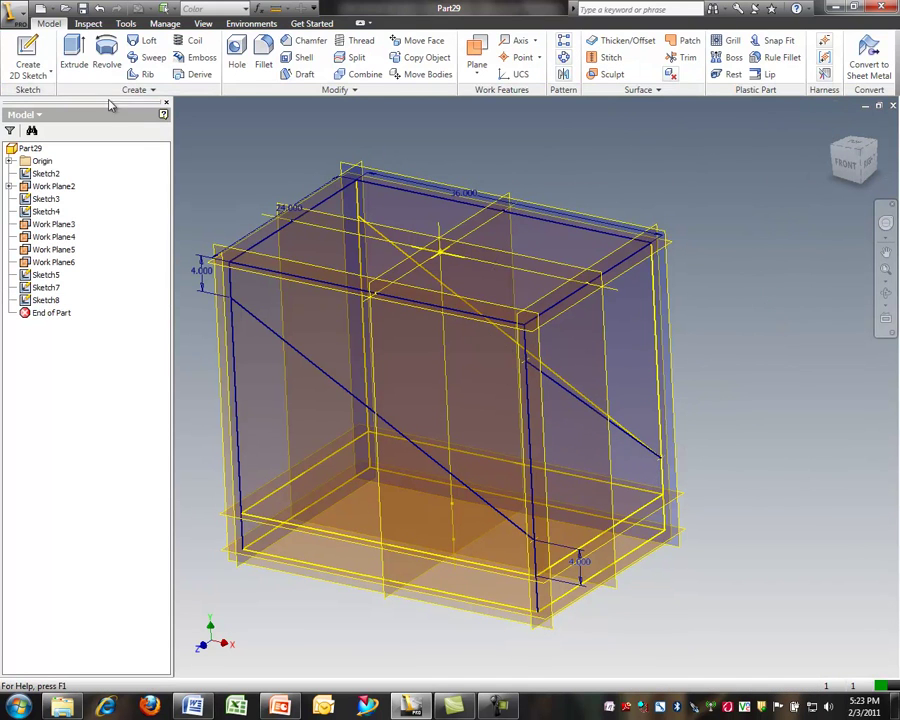
Sketch on the left vertical plane, project the right side's diagonal brace onto it, and finish the sketch
left_click(28, 52)
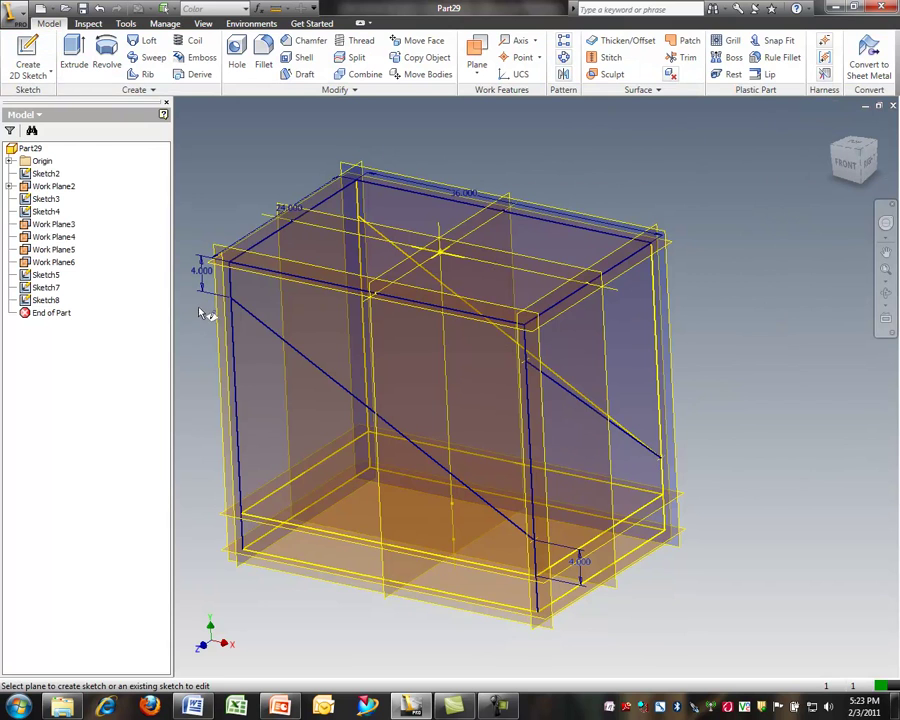
left_click(223, 305)
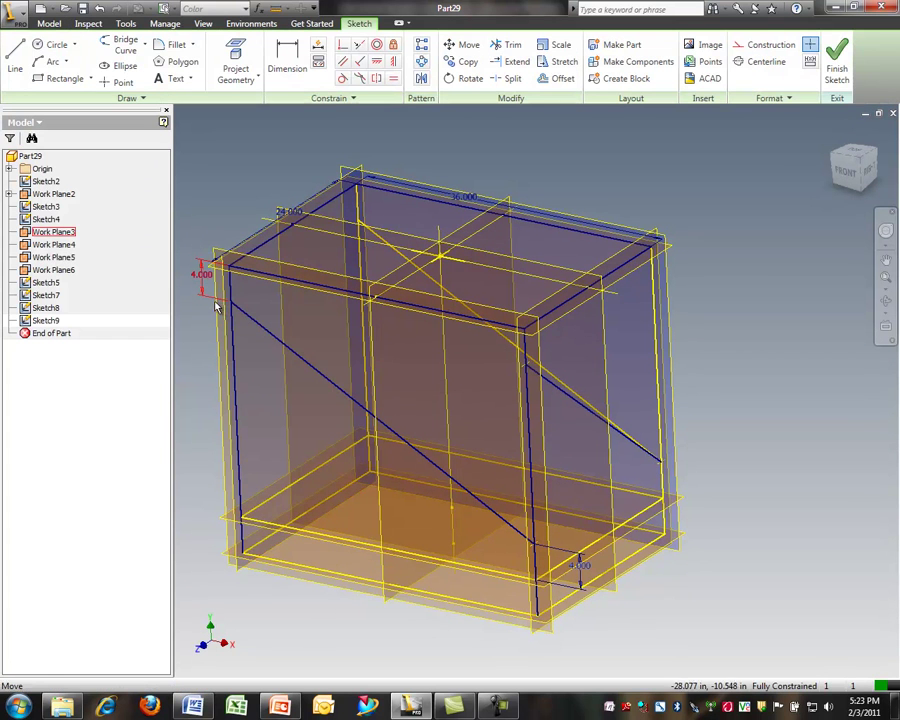
left_click(236, 60)
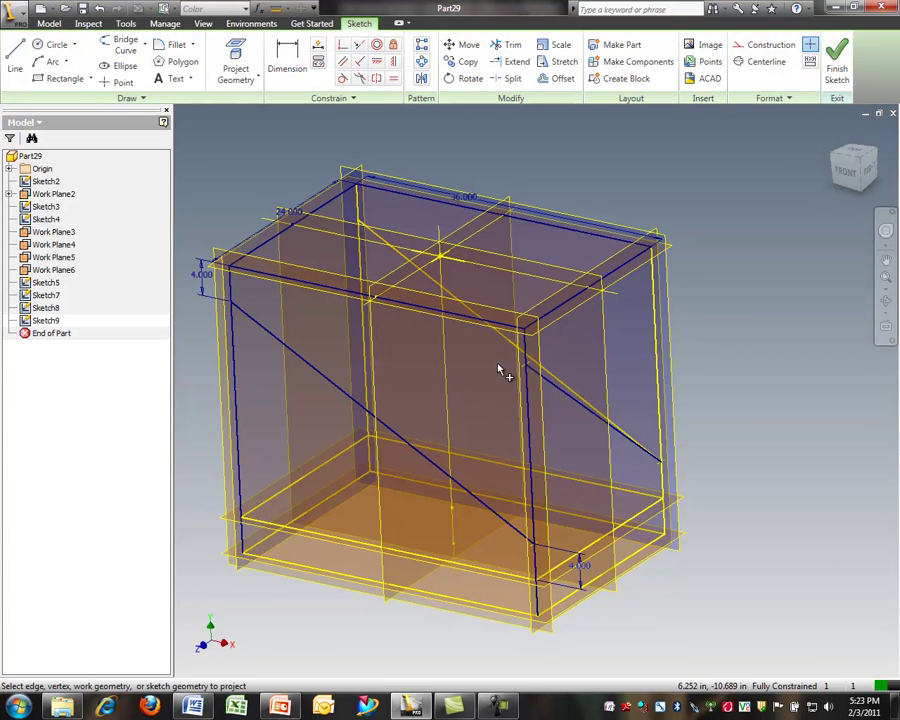
left_click(558, 388)
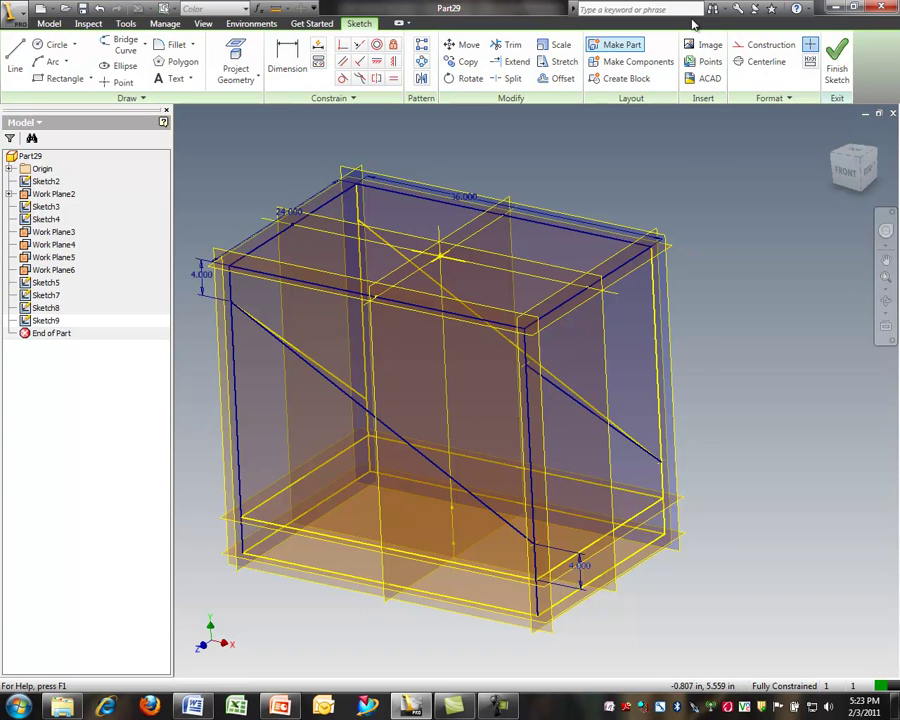
left_click(837, 68)
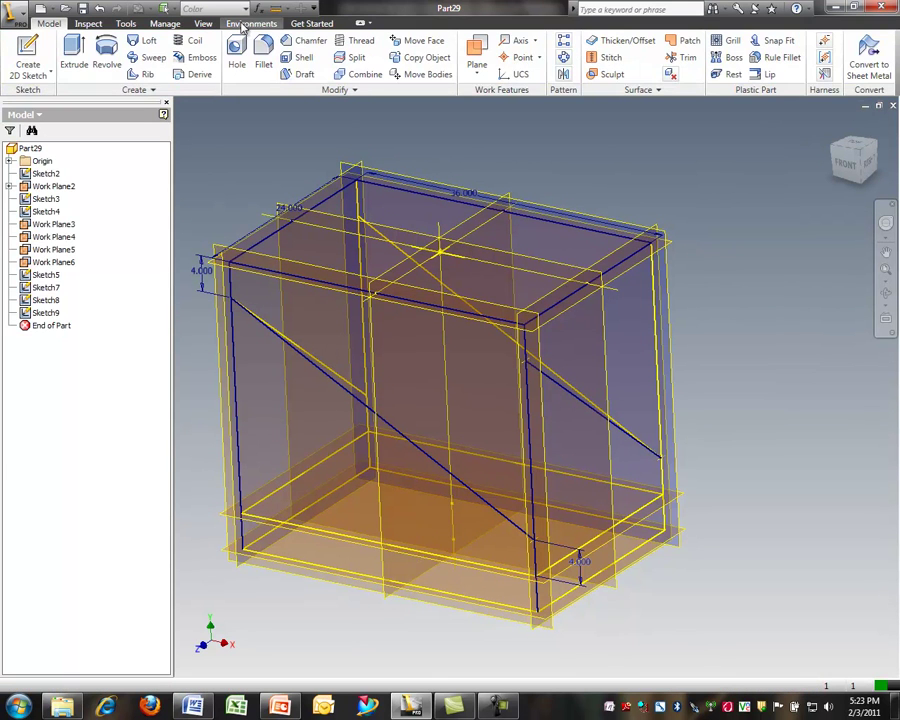
Hide all work features in the part and inspect the bare skeleton from another angle
left_click(205, 23)
left_click(24, 63)
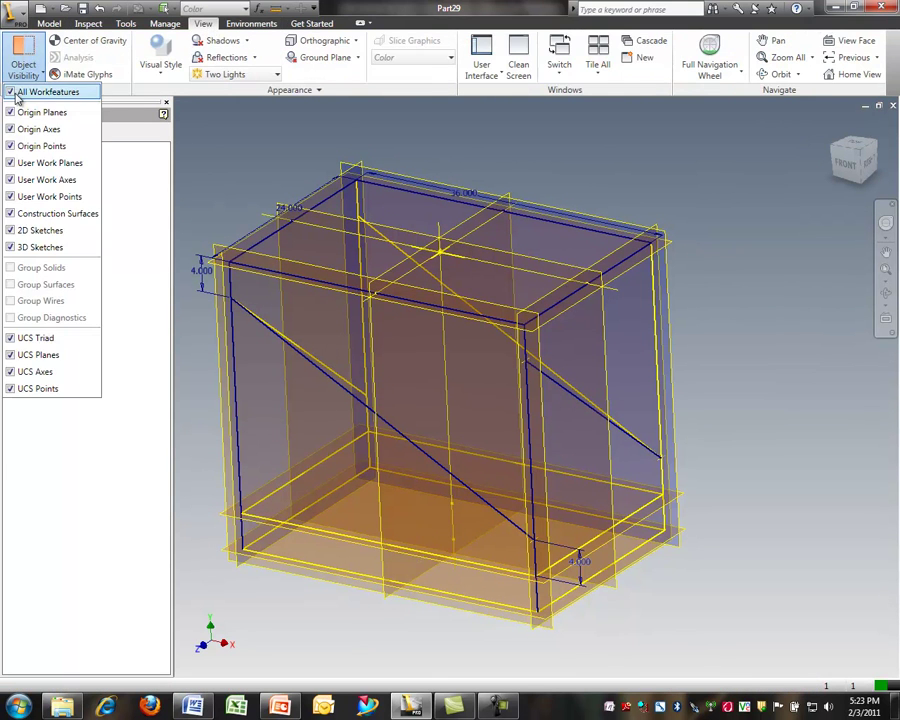
left_click(12, 92)
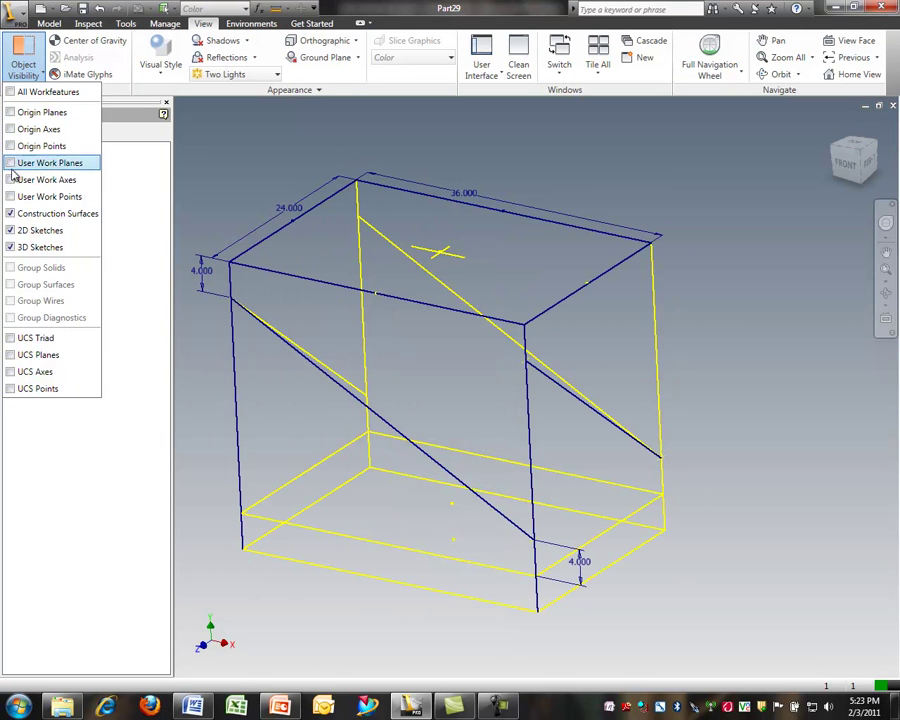
left_click(252, 163)
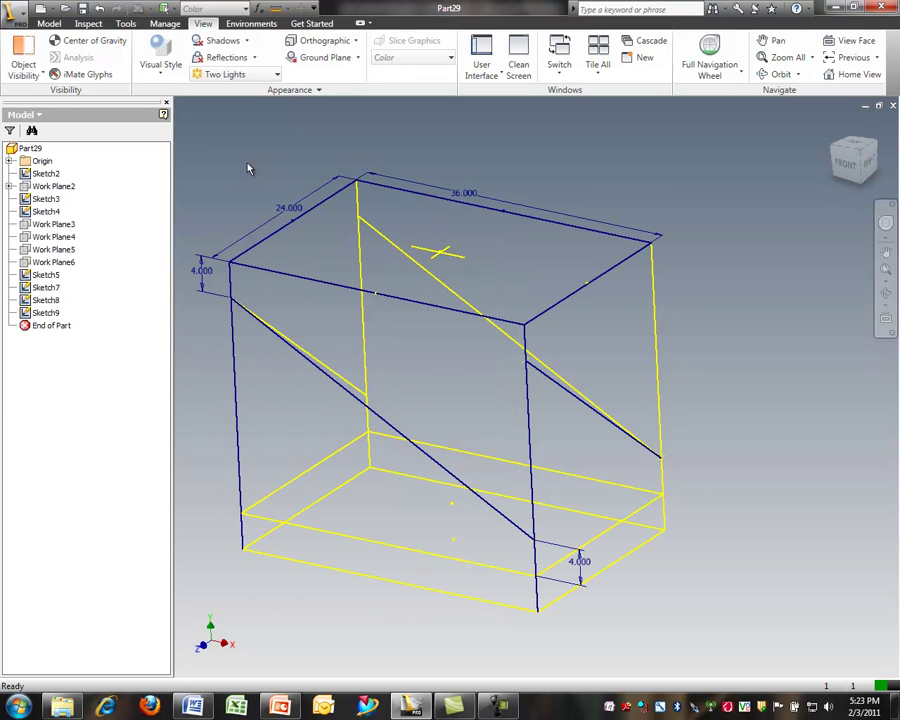
scroll(320, 234, "up", 3)
mouse_move(313, 266)
middle_mouse_down("shift")
mouse_move(348, 236)
mouse_move(386, 248)
mouse_move(438, 229)
mouse_move(461, 232)
mouse_move(255, 252)
mouse_move(292, 238)
mouse_move(298, 256)
middle_mouse_up("shift")
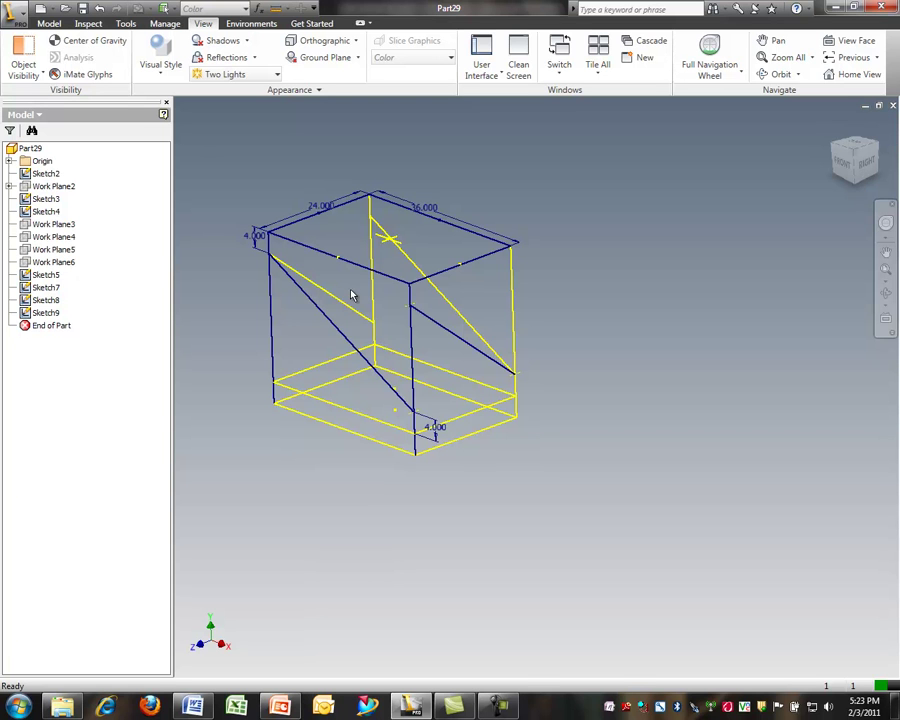
Save the part as "skelton frame" in the BC-9 CAD strategies - Frames folder
left_click(14, 12)
left_click(45, 178)
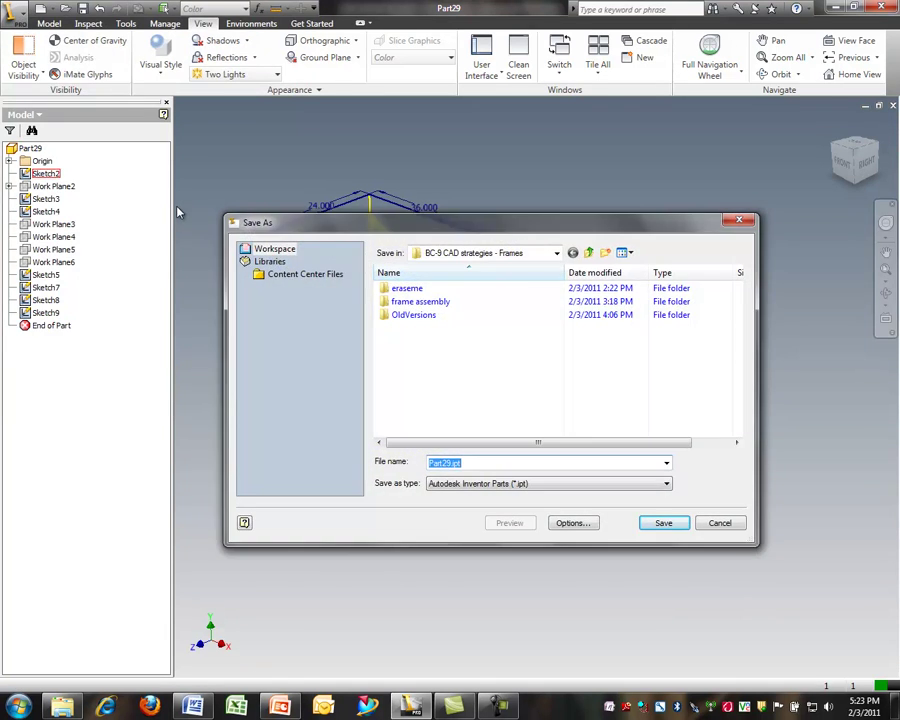
type("skelton frame")
key("Return")
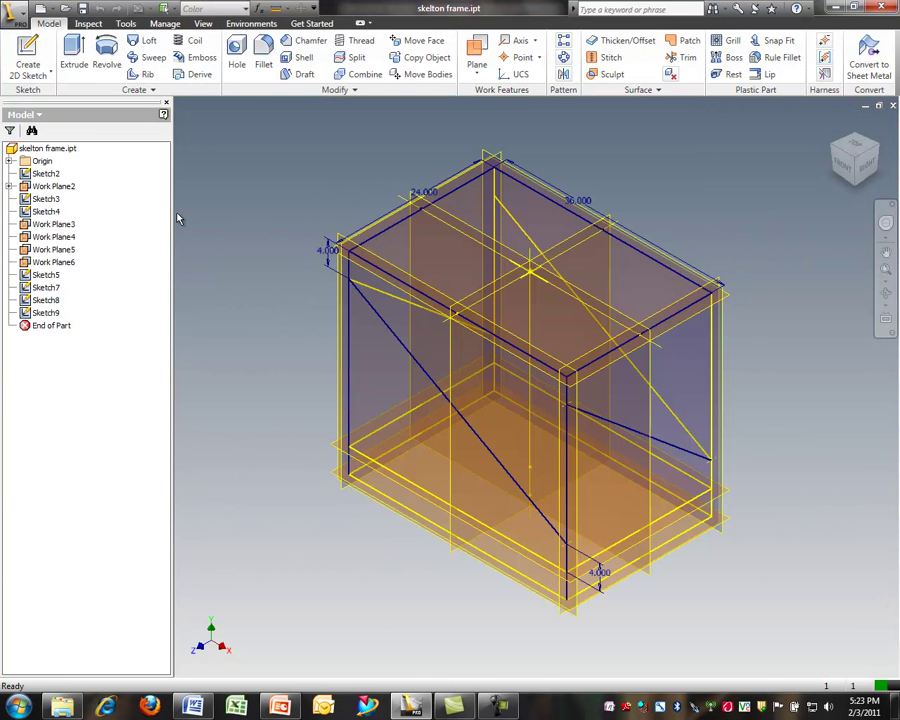
Create a new assembly from the BYU-I assembly (in).iam template
left_click(12, 12)
left_click(30, 92)
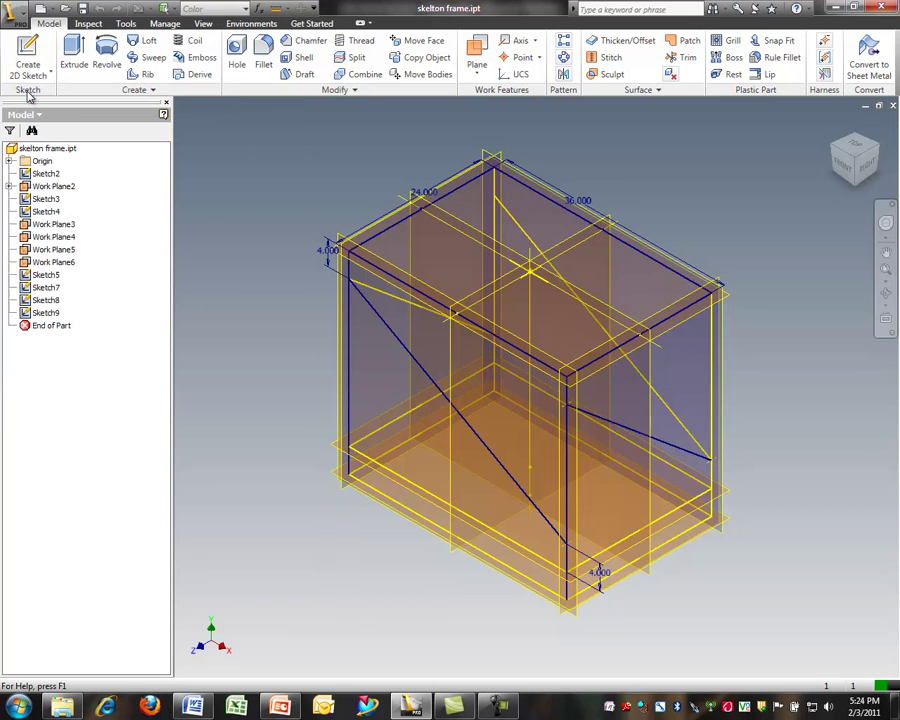
left_click(341, 265)
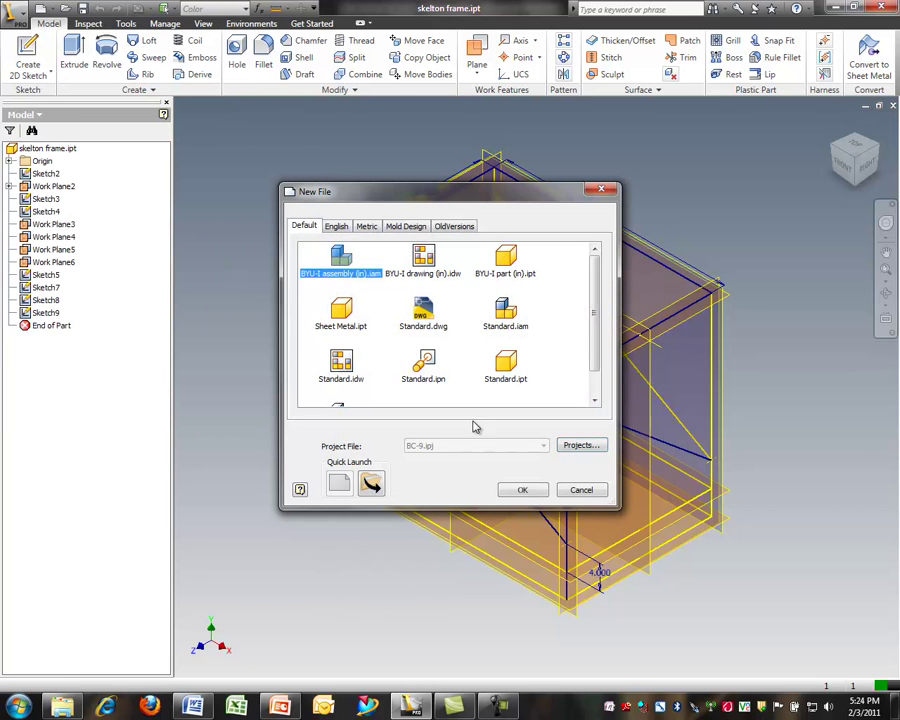
left_click(520, 489)
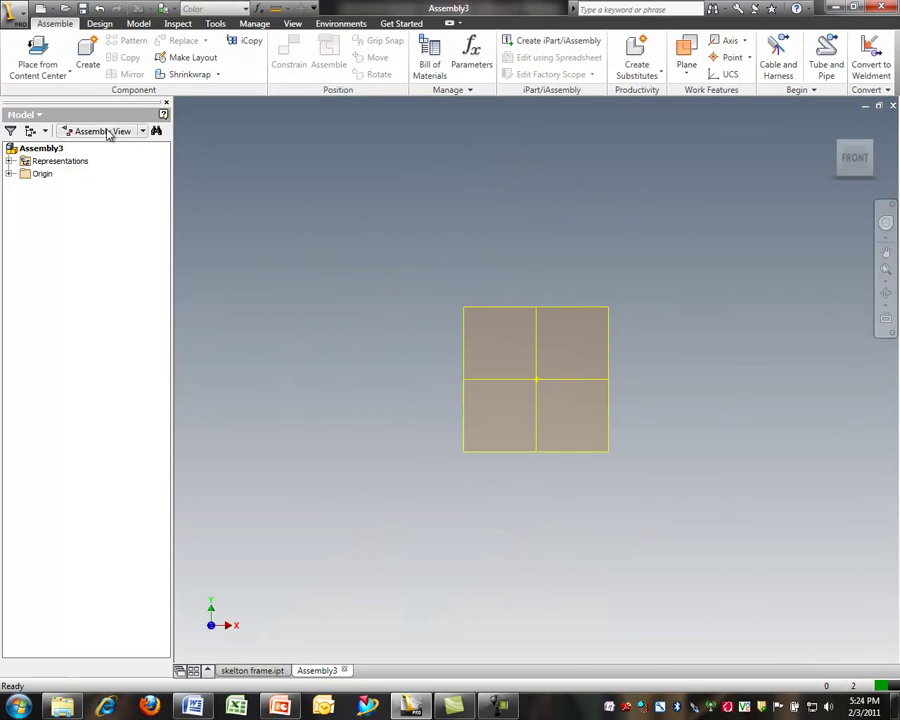
Place a single instance of skelton frame.ipt in the assembly
left_click(37, 50)
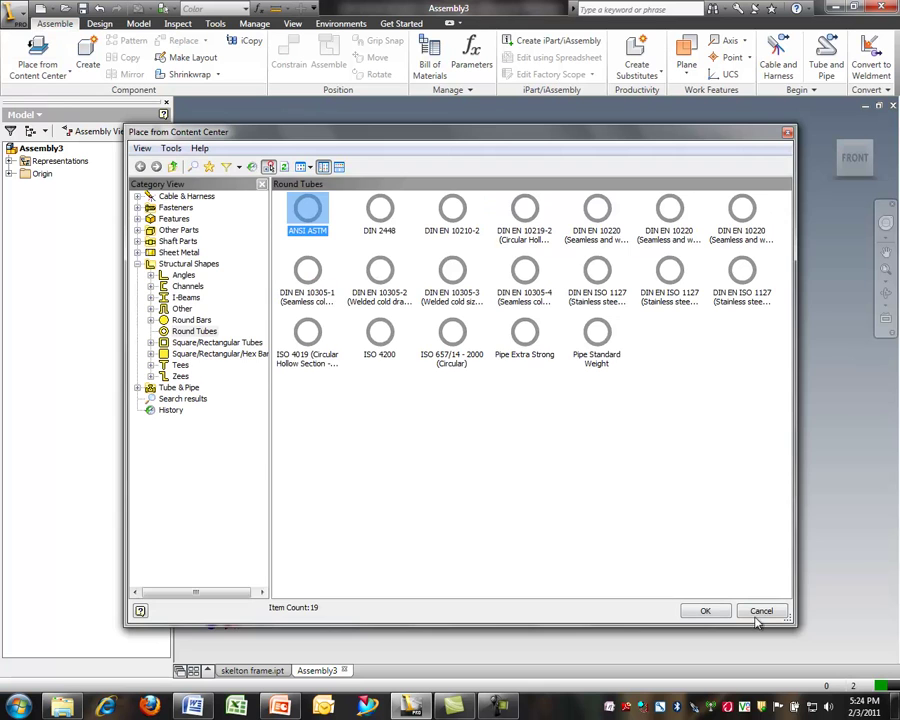
left_click(712, 611)
left_click(44, 72)
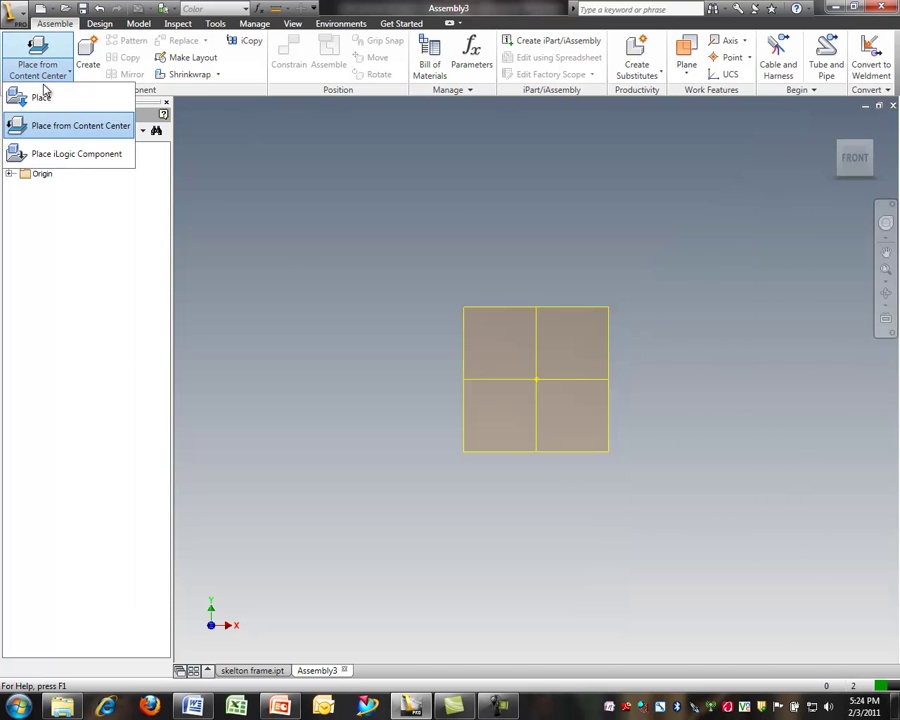
left_click(41, 97)
left_click(403, 333)
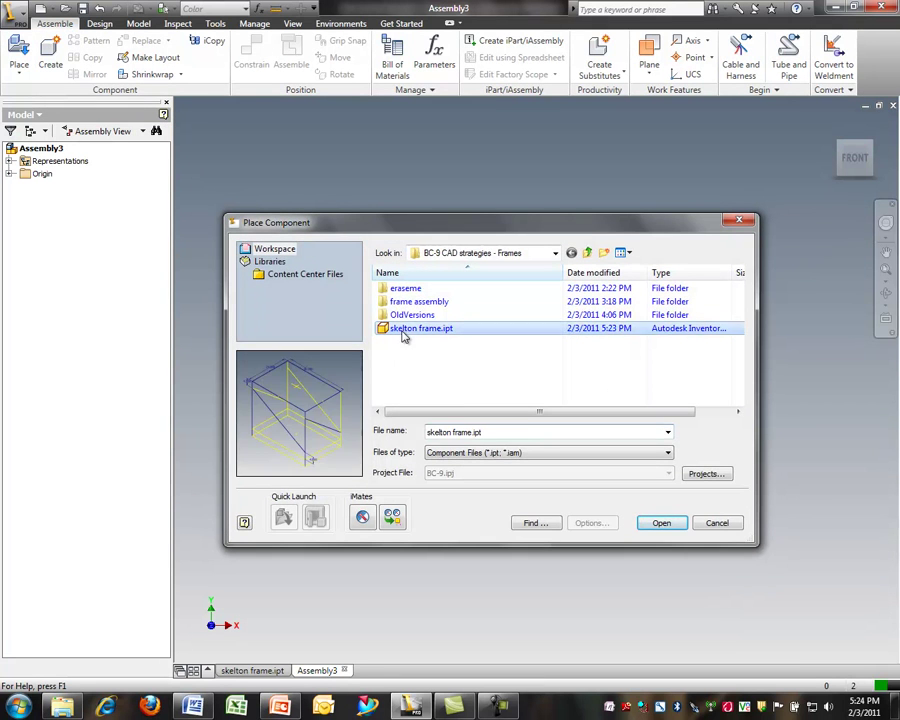
left_click(662, 522)
left_click(582, 472)
key("Escape")
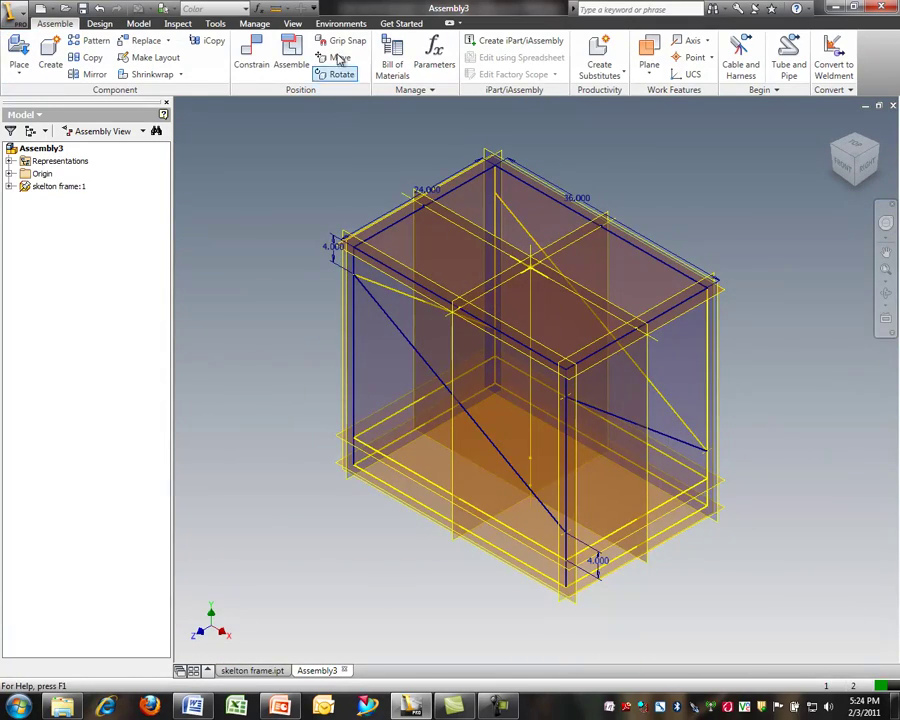
Hide all work features in the assembly so only the skeleton sketches are shown
left_click(294, 25)
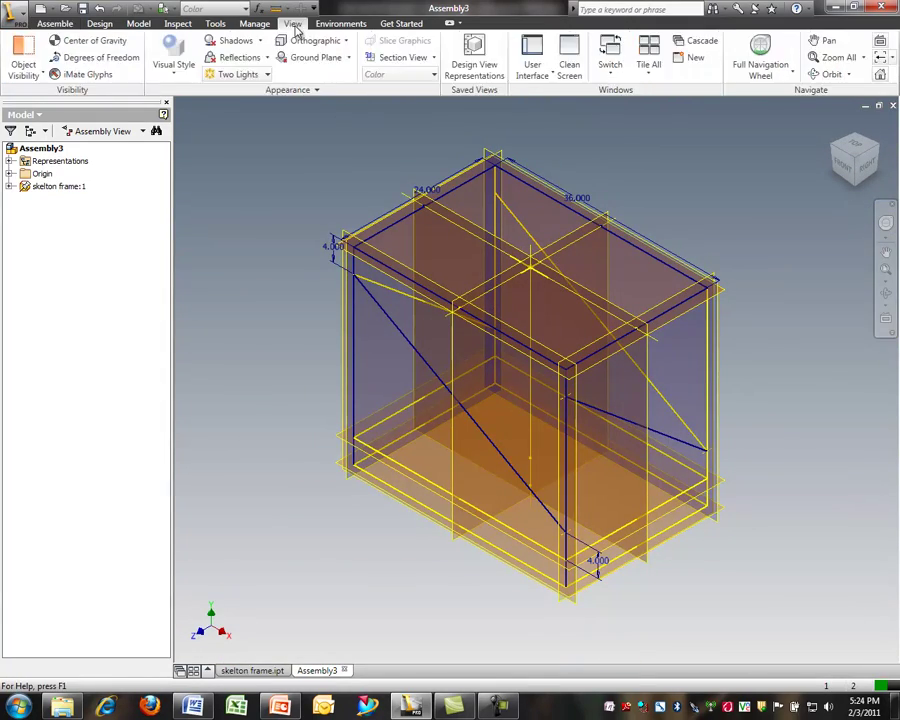
left_click(23, 66)
left_click(14, 92)
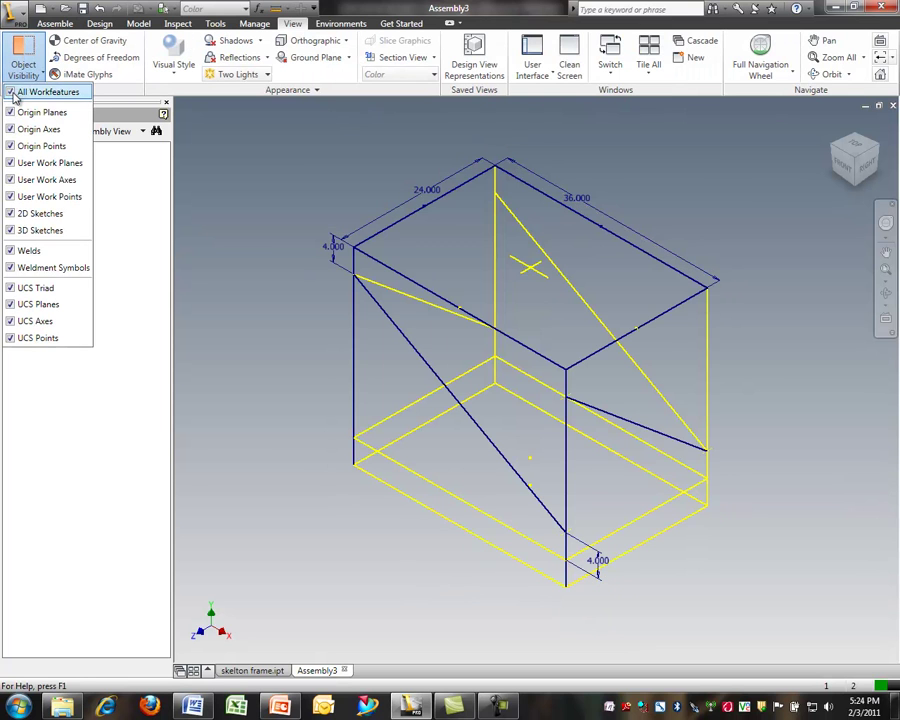
left_click(309, 166)
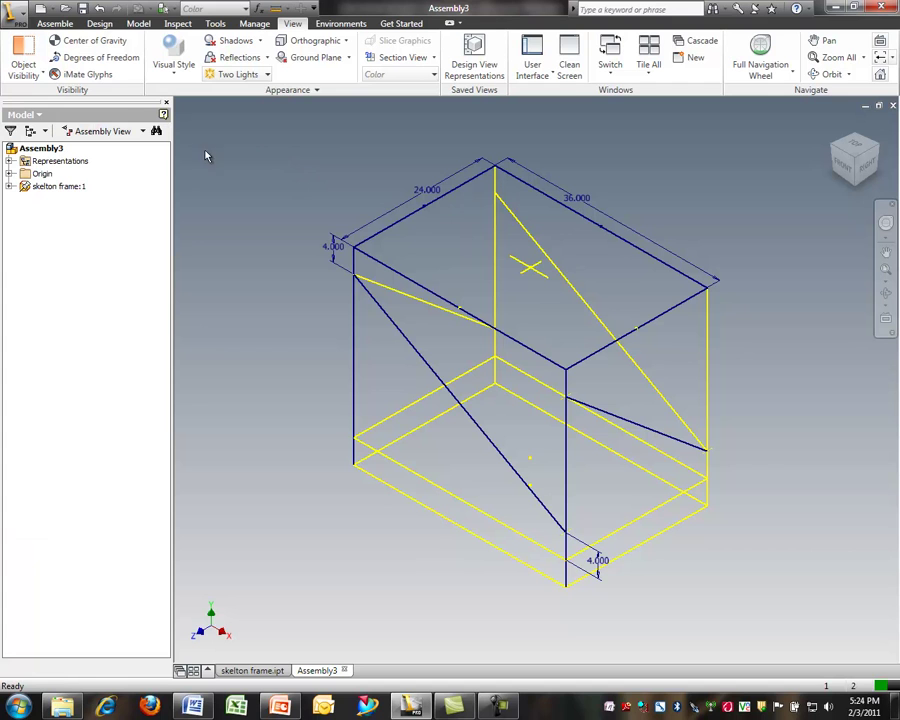
Start Insert Frame and save the assembly as "Assembly Frame" for Frame Generator
left_click(100, 23)
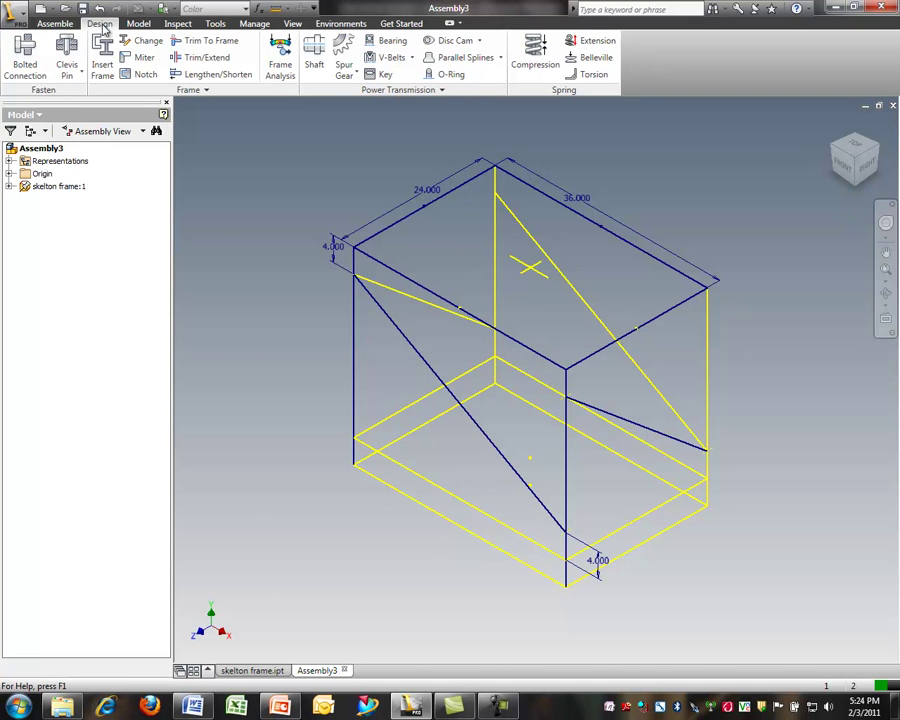
left_click(103, 60)
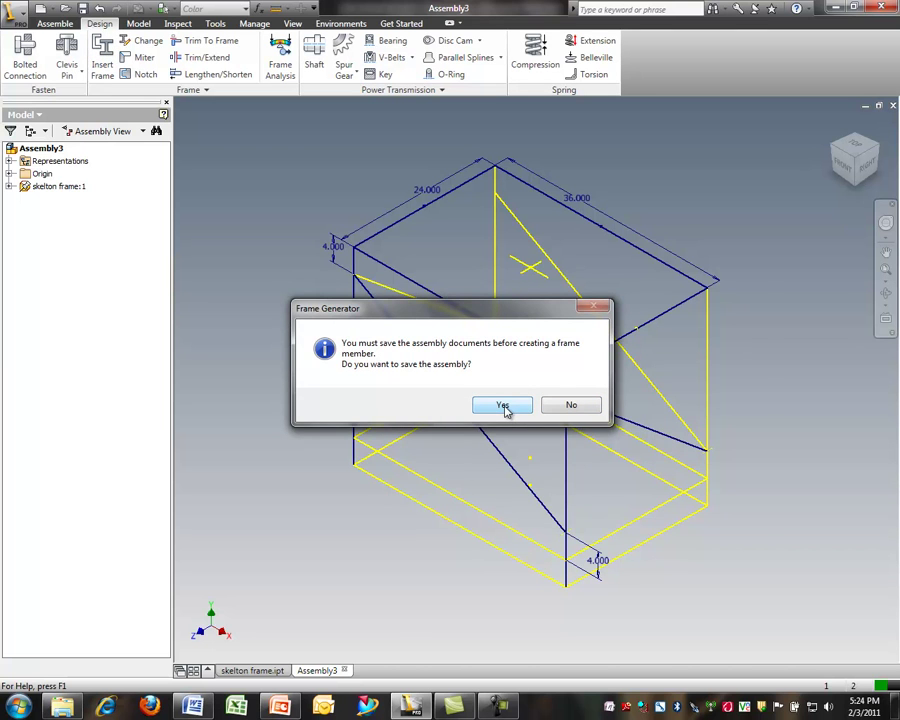
left_click(503, 406)
left_click(430, 462)
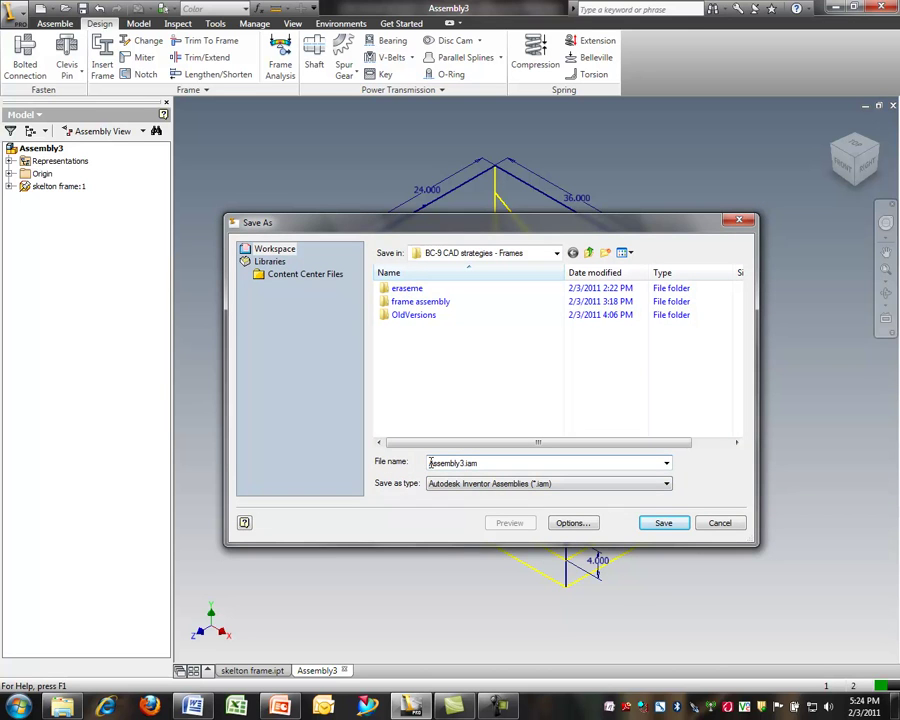
type("Assembly Frames")
left_click(679, 525)
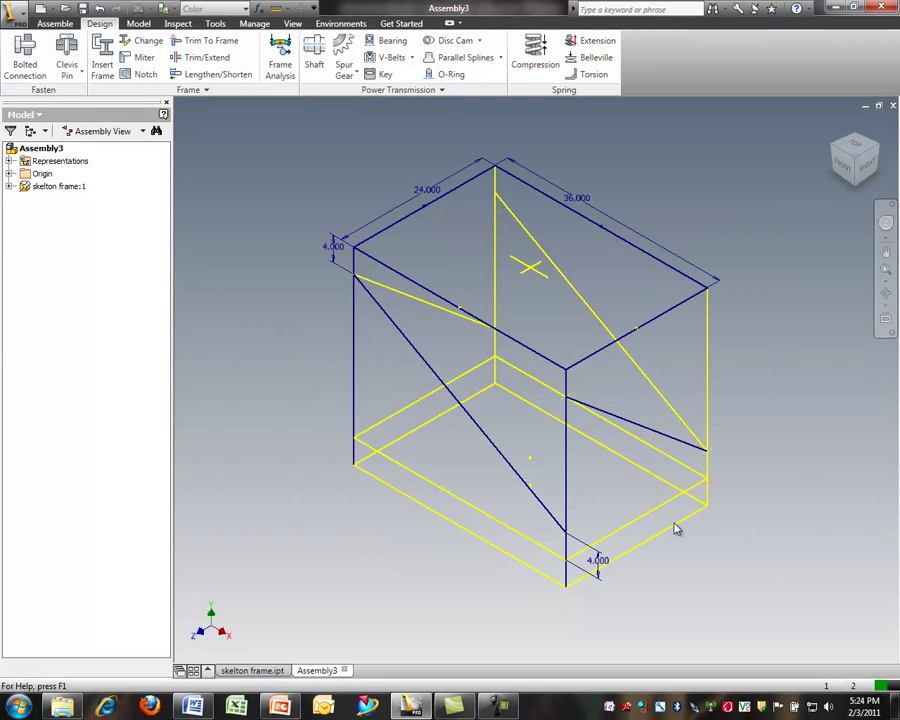
Set the frame member's standard to ANSI and its family to ANSI L (Equal angles) - Angle Steel
left_click_drag(174, 99, 211, 121)
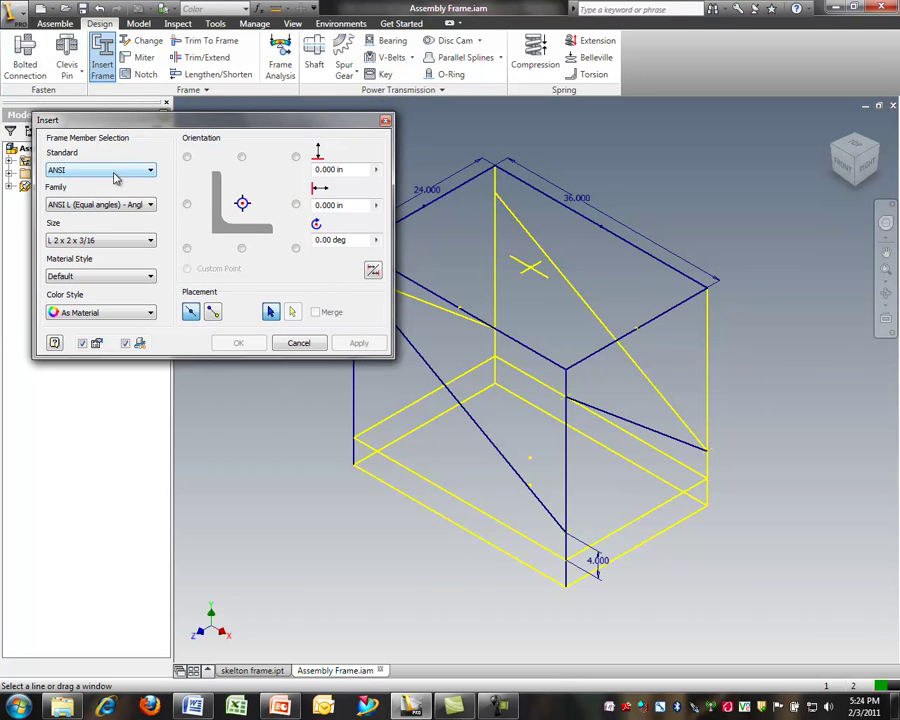
left_click(110, 172)
left_click(87, 186)
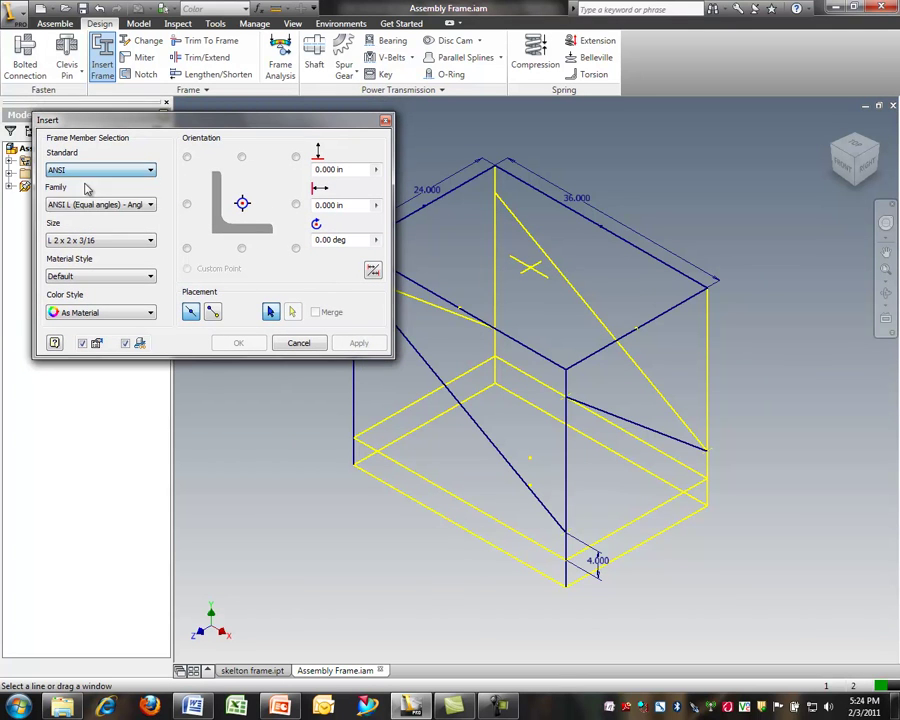
left_click(90, 204)
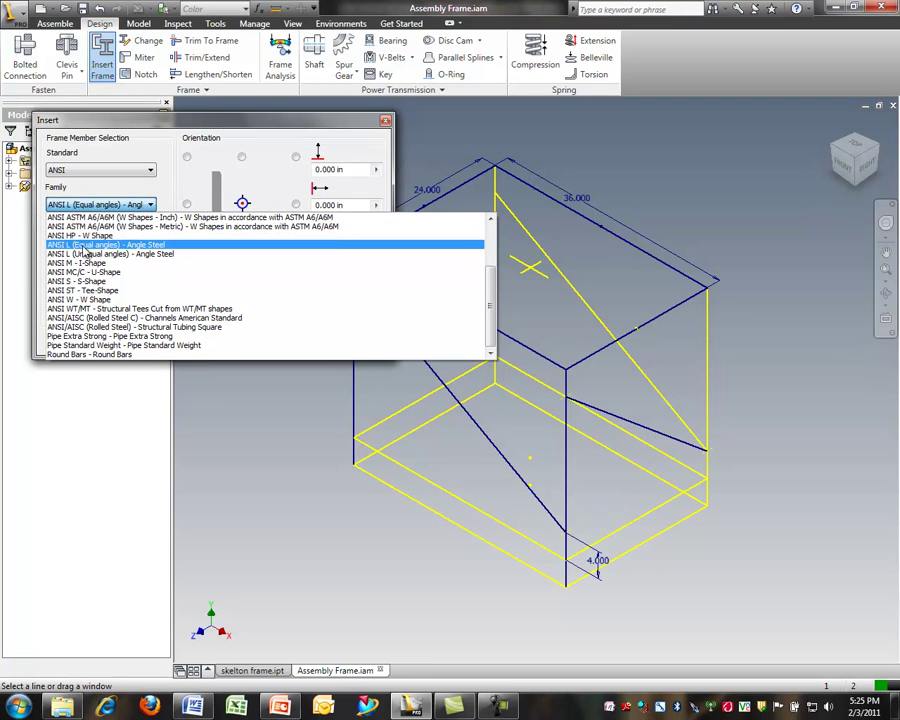
left_click(88, 246)
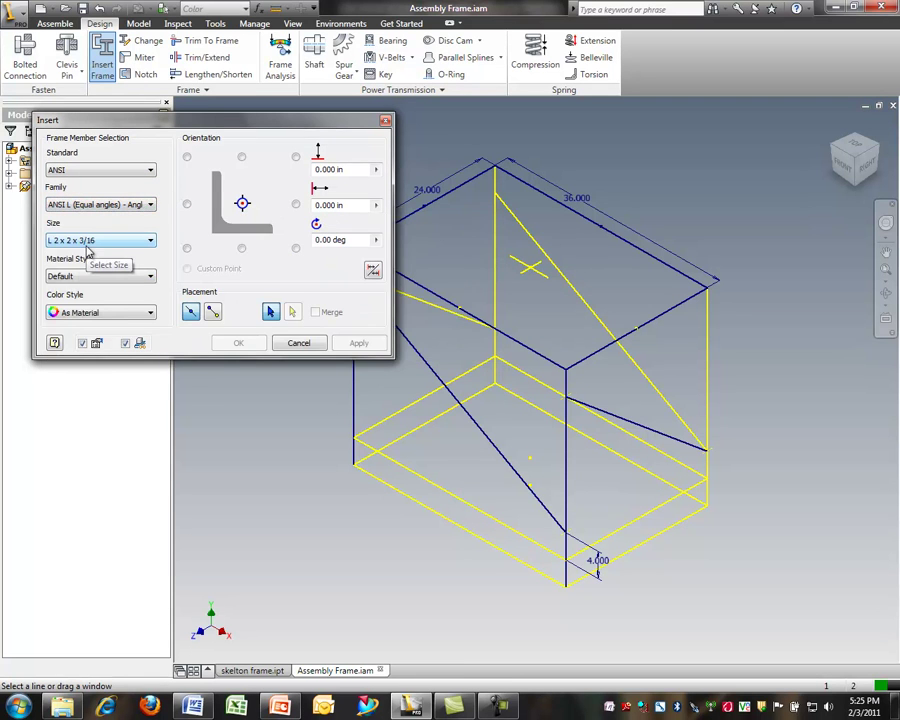
Choose size L 2 x 2 x 3/16 and assign the angle members to the four edges of the skeleton's upper rectangle
left_click(92, 241)
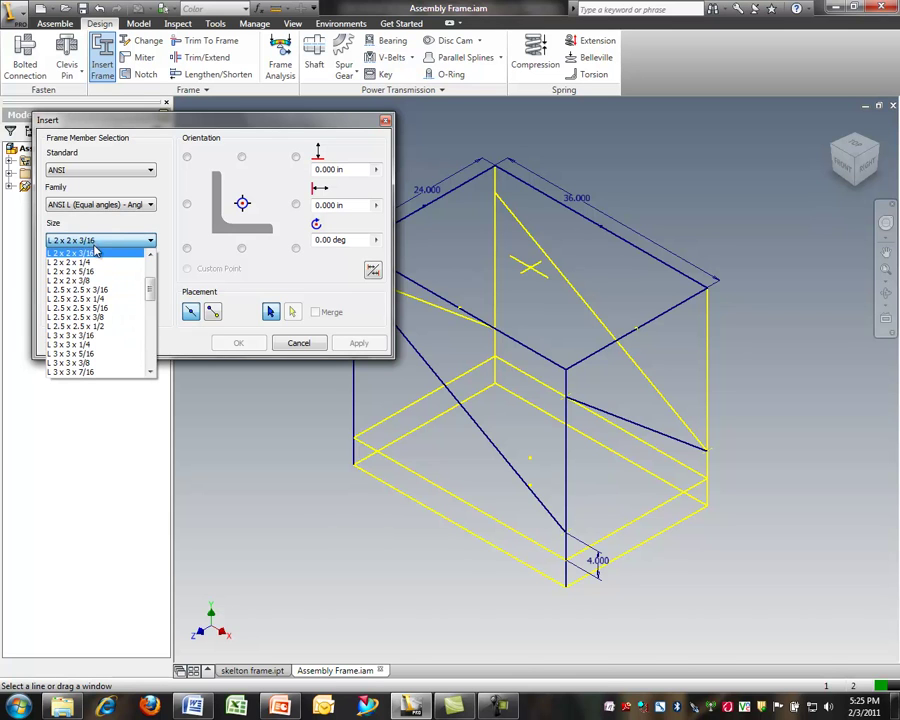
left_click(59, 255)
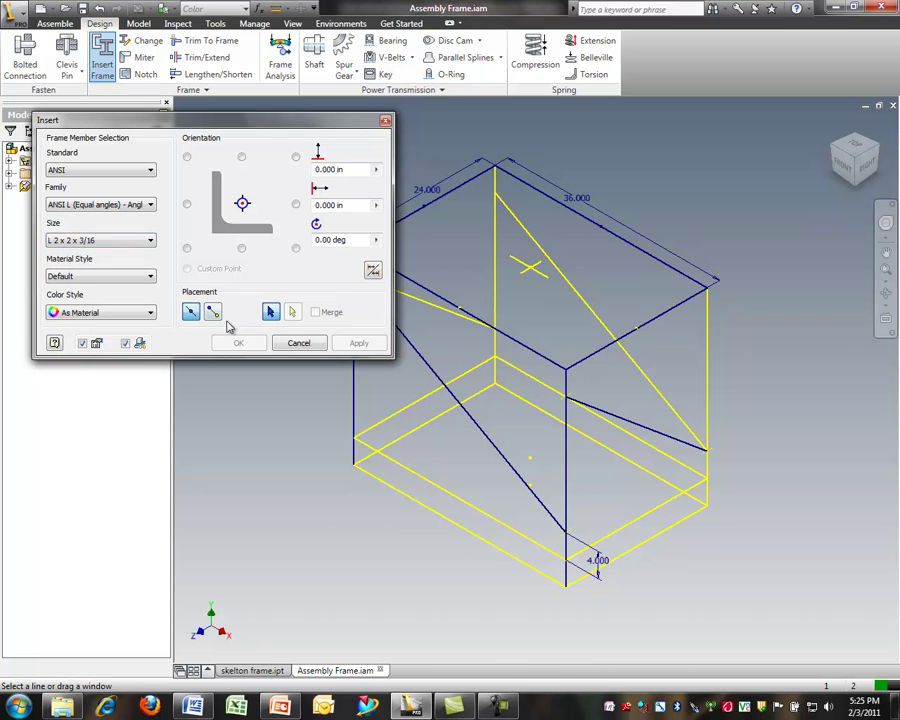
scroll(444, 277, "down", 3)
scroll(507, 266, "up", 4)
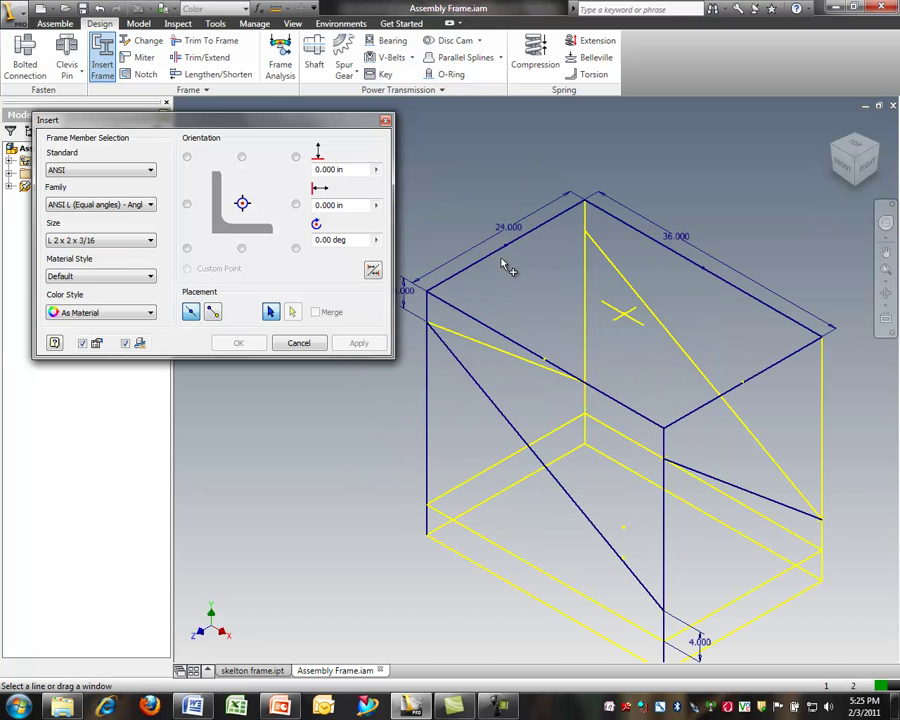
left_click(502, 261)
left_click(628, 226)
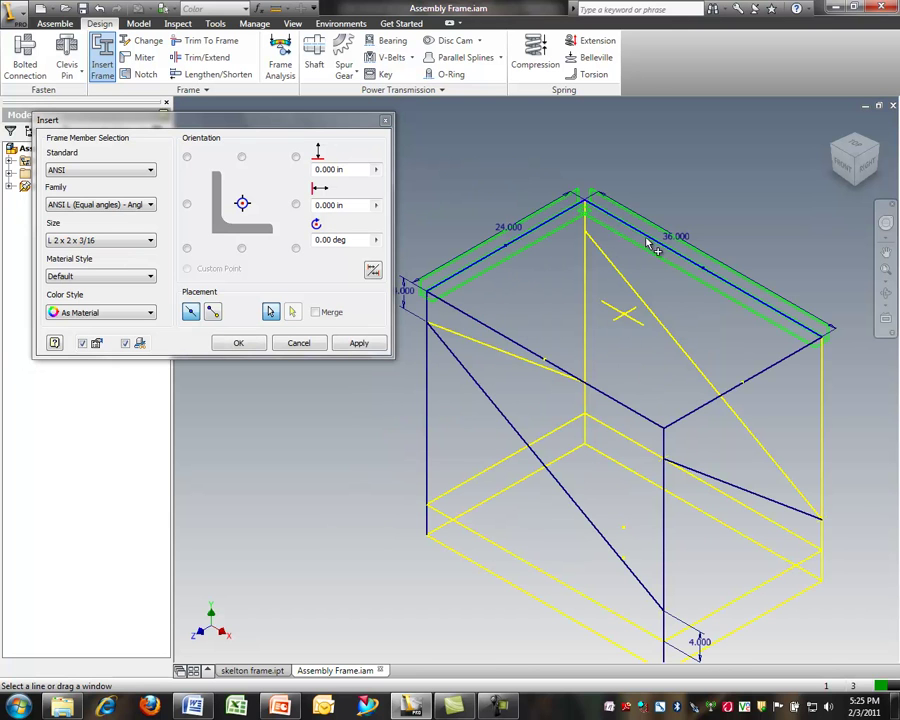
left_click(629, 409)
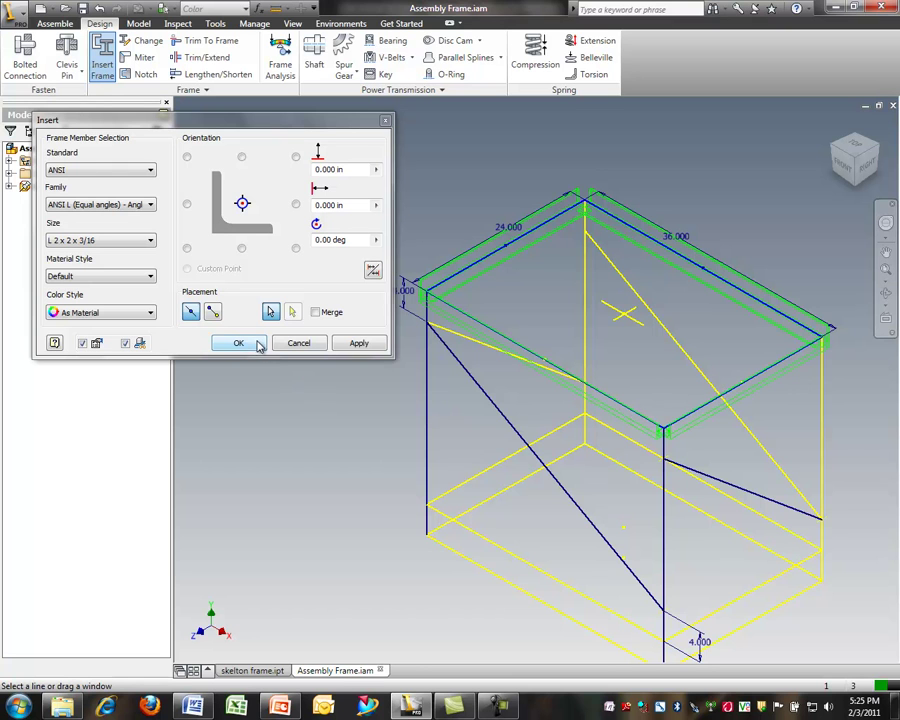
Create the four upper angle members, accepting the default file names for the new frame, its skeleton and the members
left_click(360, 344)
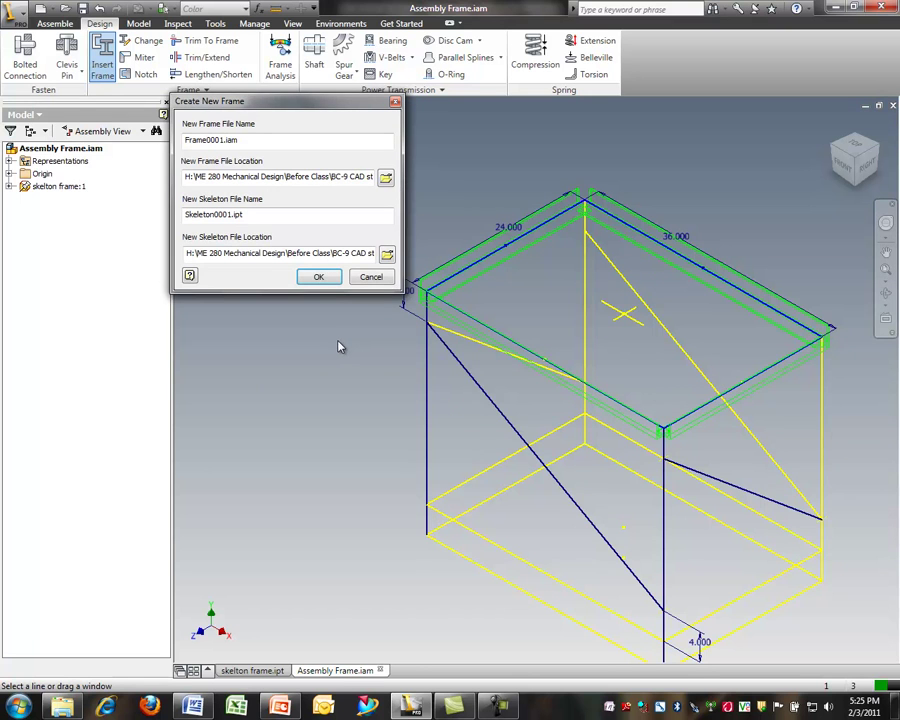
left_click(319, 277)
left_click(544, 350)
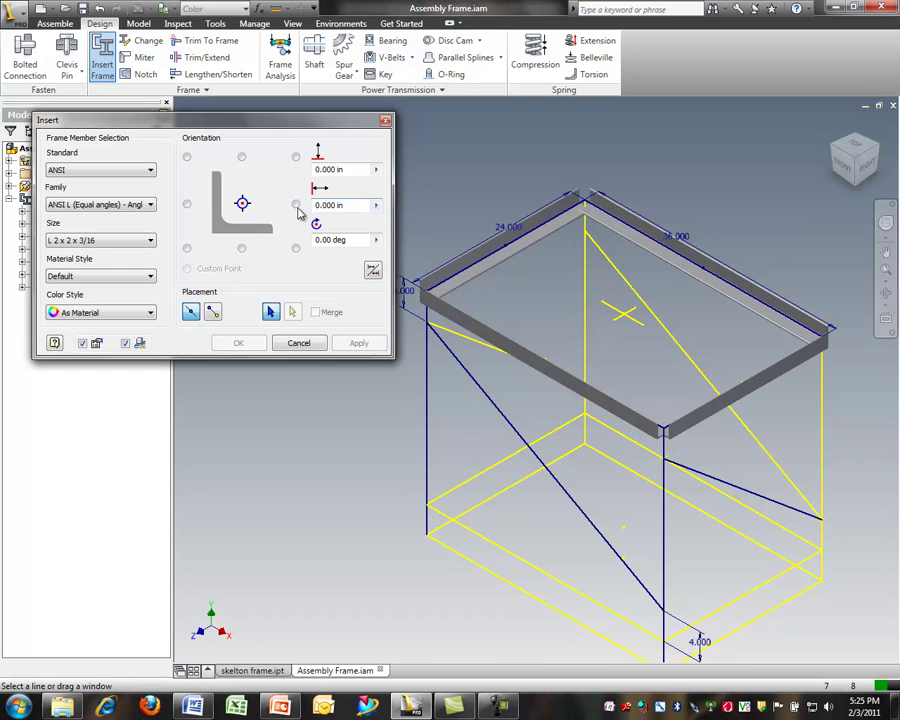
Change the frame member family to ANSI/AISC (Rolled Steel) - Structural Tubing Square with size 2x2x3/16
left_click(118, 206)
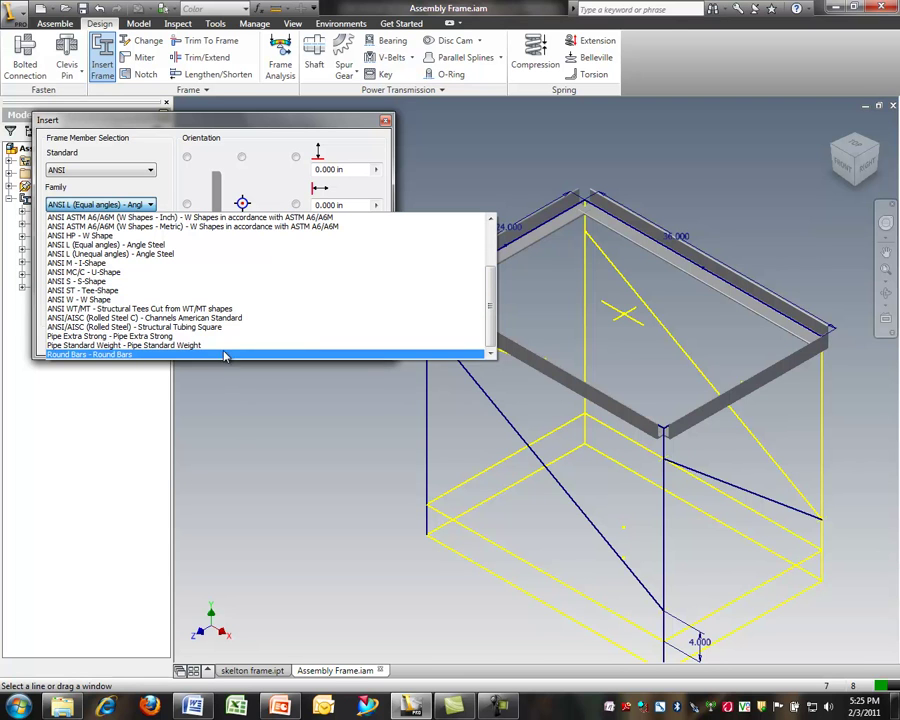
left_click(199, 328)
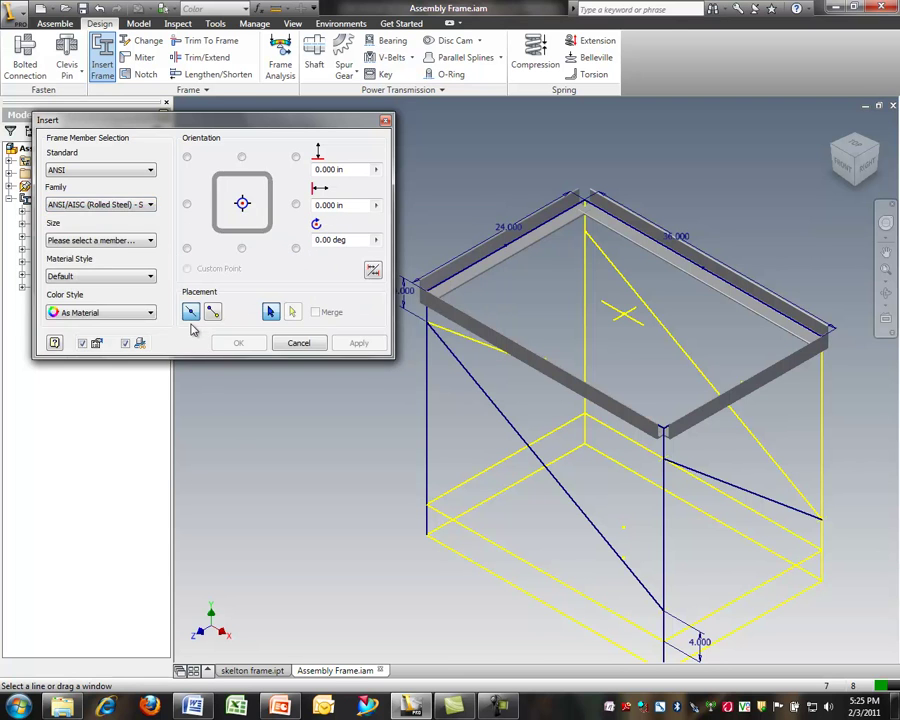
left_click(138, 242)
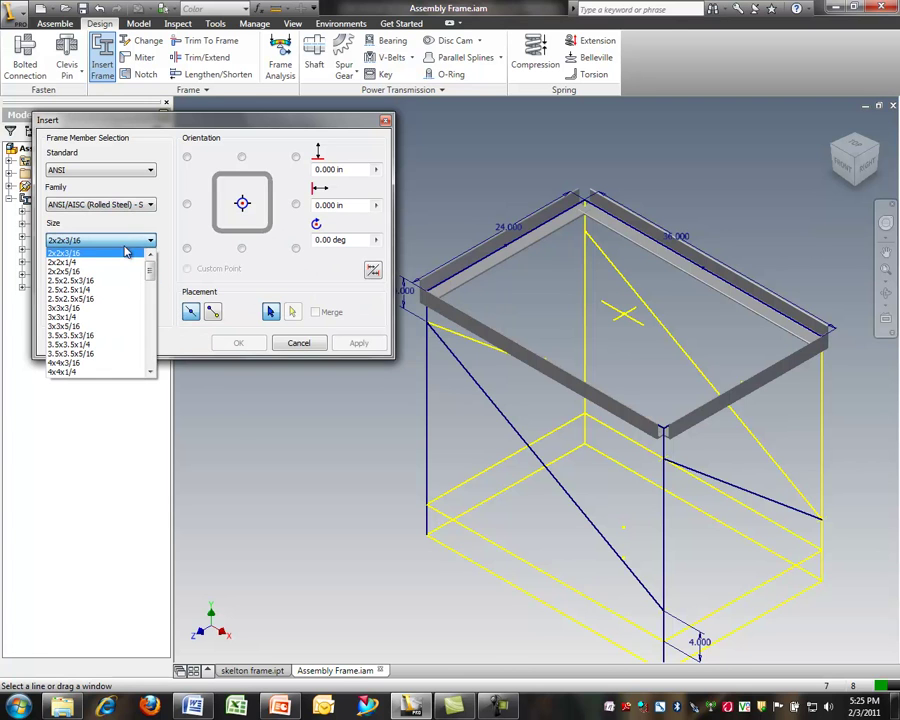
left_click(55, 254)
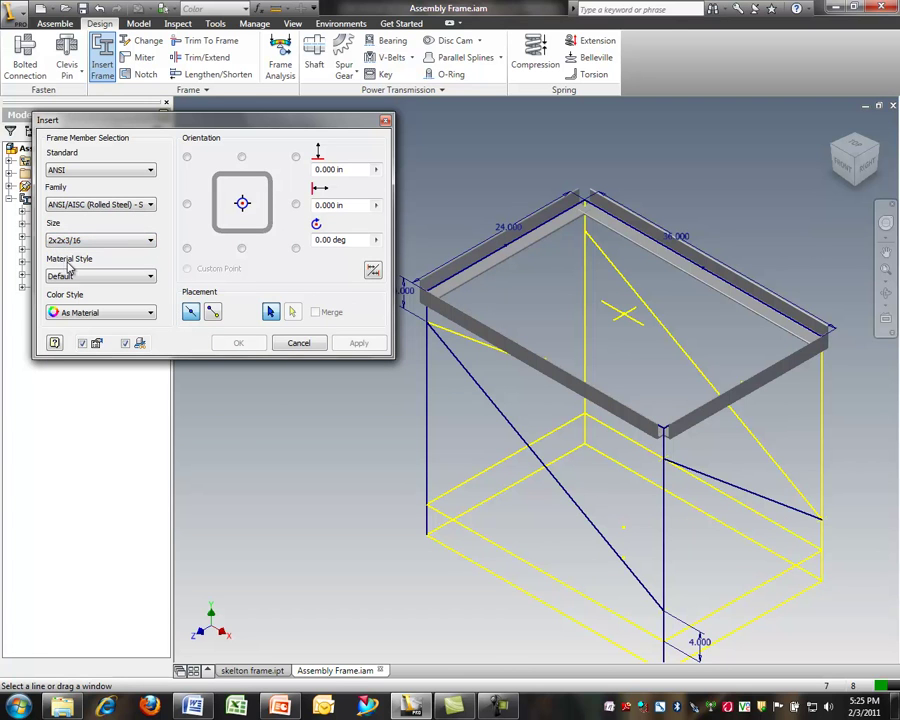
Insert the square tubes along the four vertical corner lines as legs, accepting the default member names
left_click(427, 415)
left_click(587, 306)
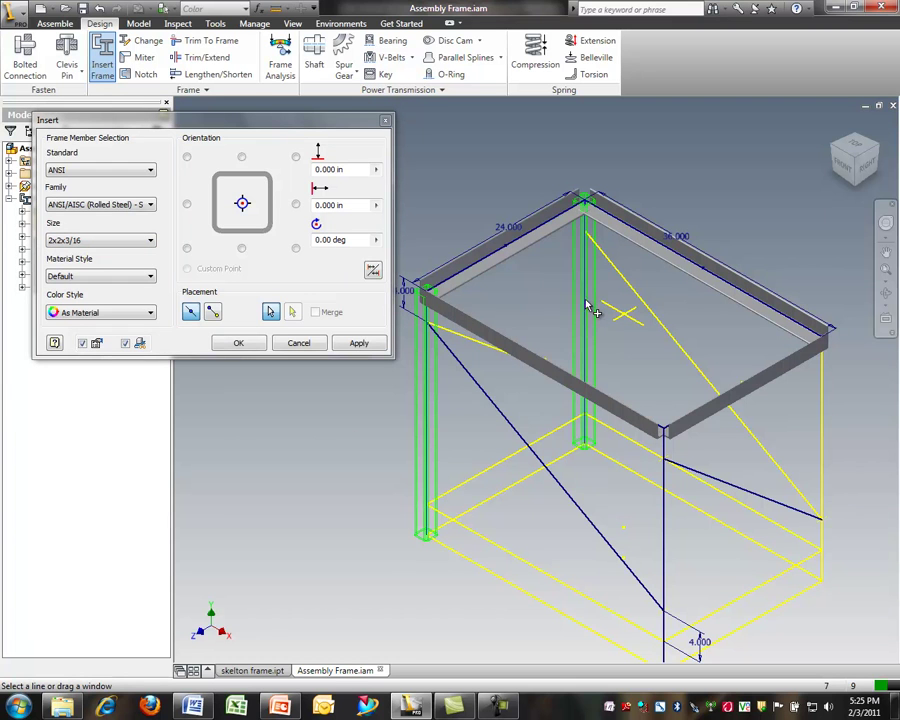
left_click(821, 372)
left_click(663, 530)
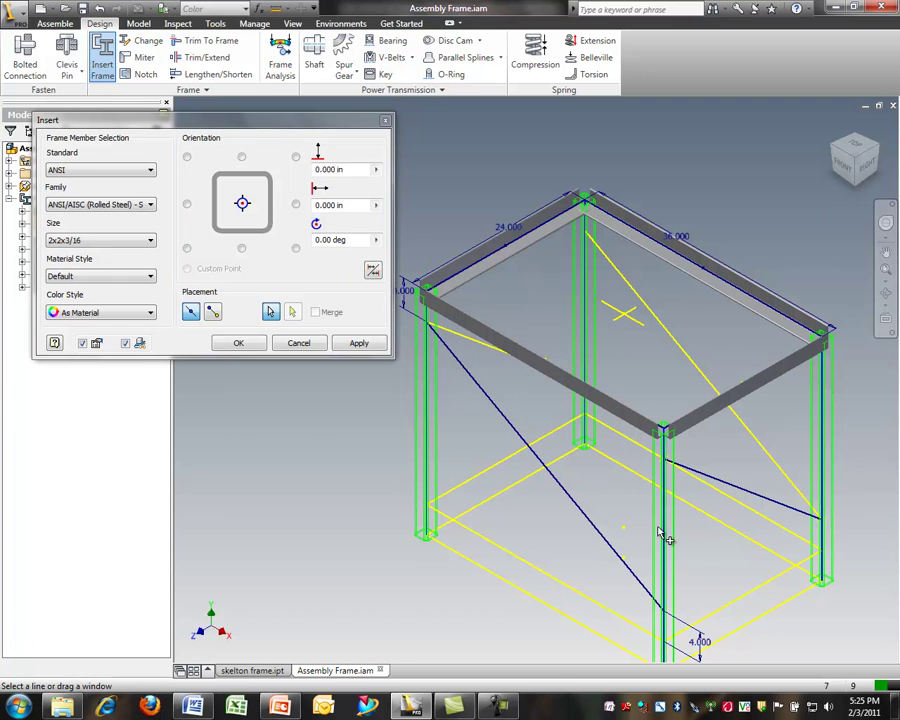
left_click(239, 343)
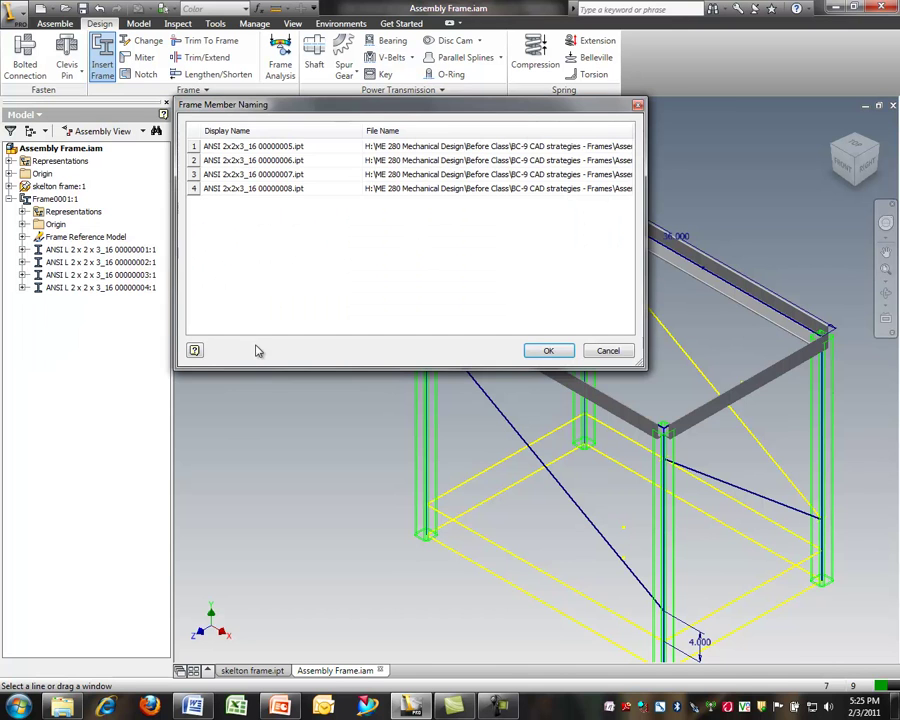
left_click(546, 352)
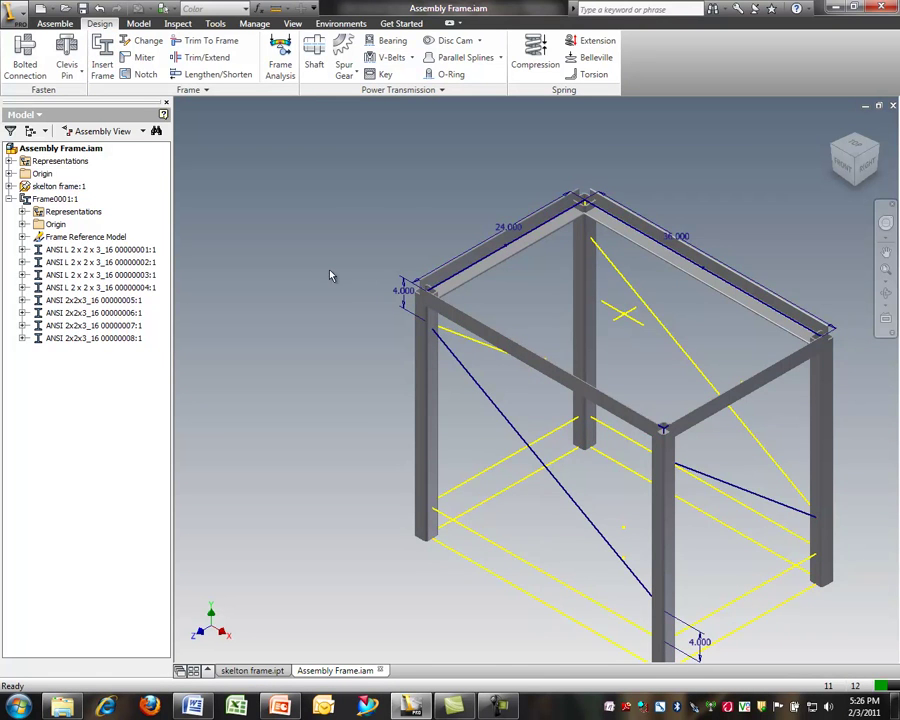
Restart Insert Frame with family ANSI L (Equal angles) - Angle Steel and size L 1.5 x 1.5 x 3/16
scroll(320, 267, "up", 3)
left_click(102, 62)
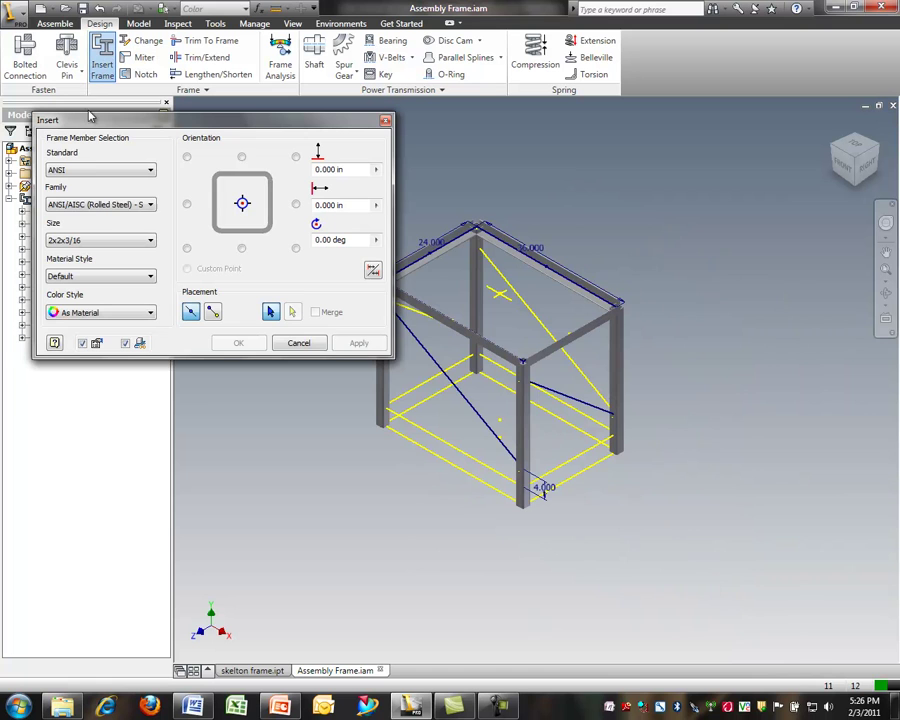
left_click(104, 208)
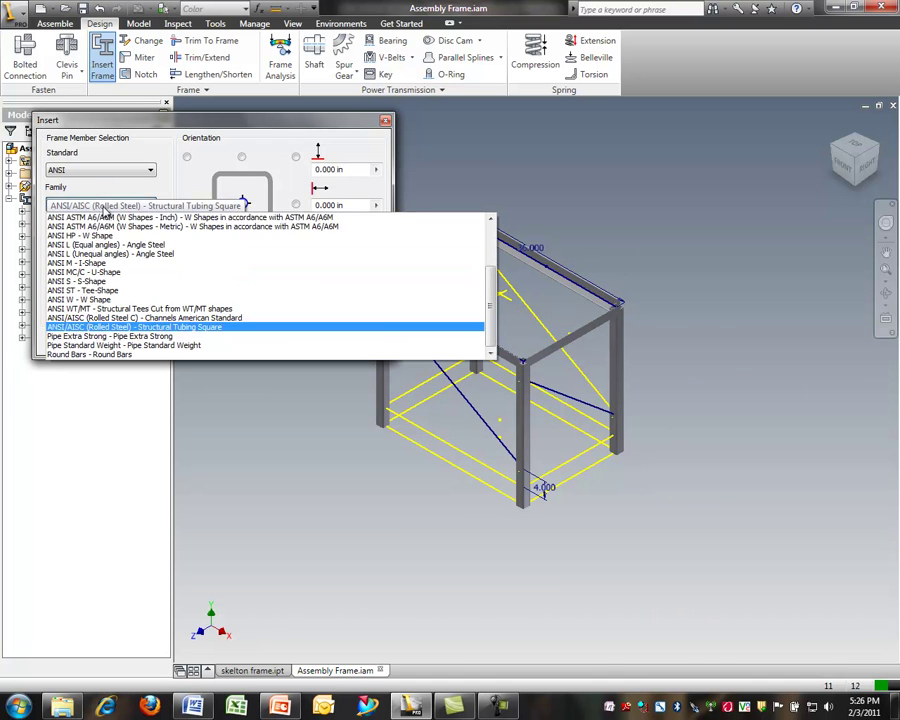
left_click(106, 245)
left_click(106, 240)
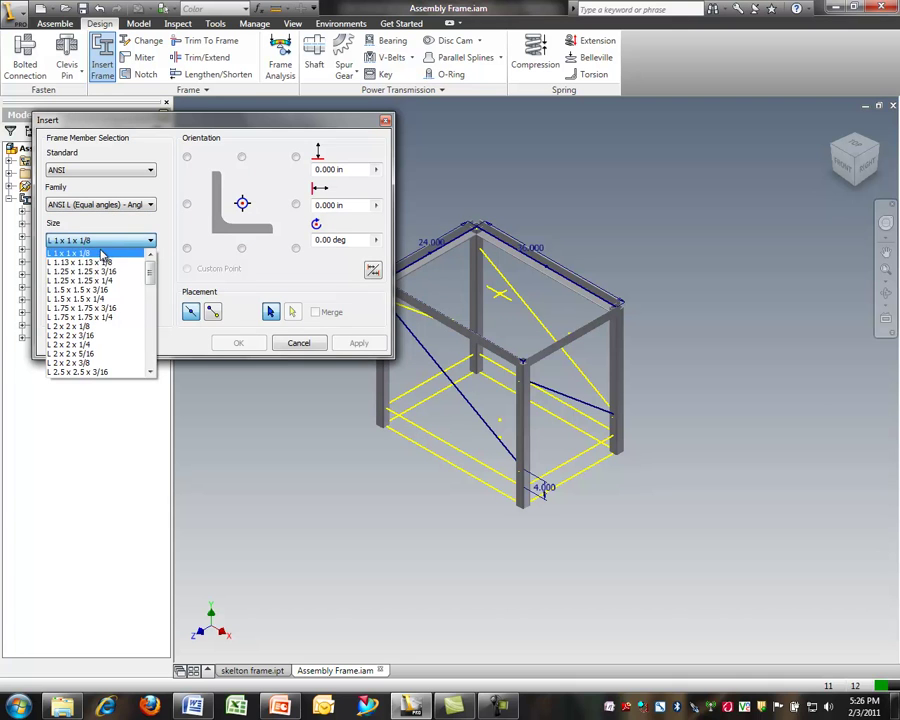
left_click(100, 289)
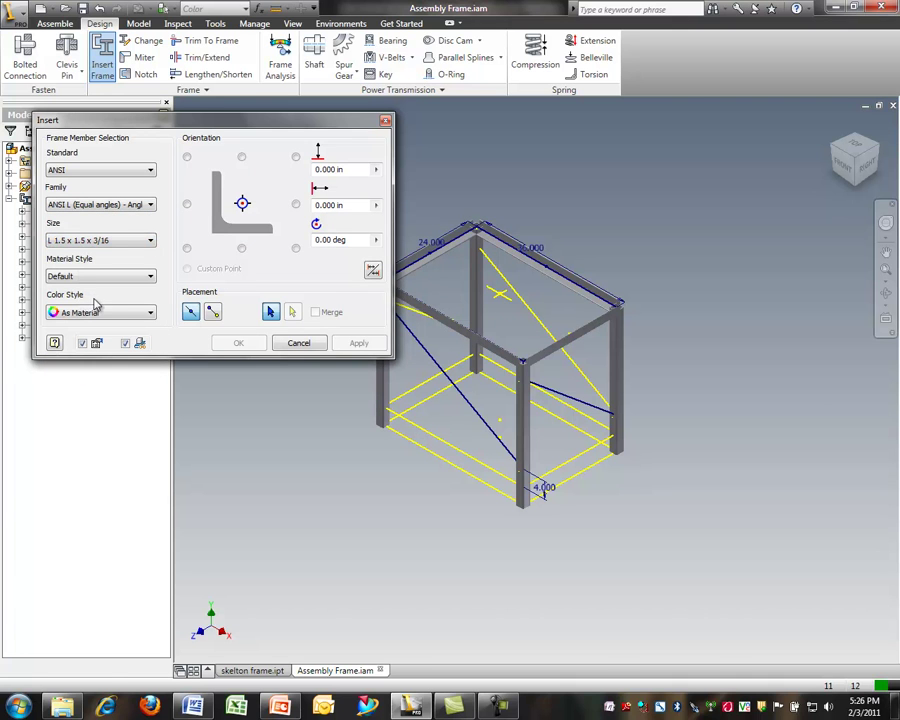
Assign the 1.5 in angles to the four horizontal skeleton lines of the rectangle 4 in above the leg bottoms
scroll(560, 550, "down", 3)
scroll(520, 495, "up", 3)
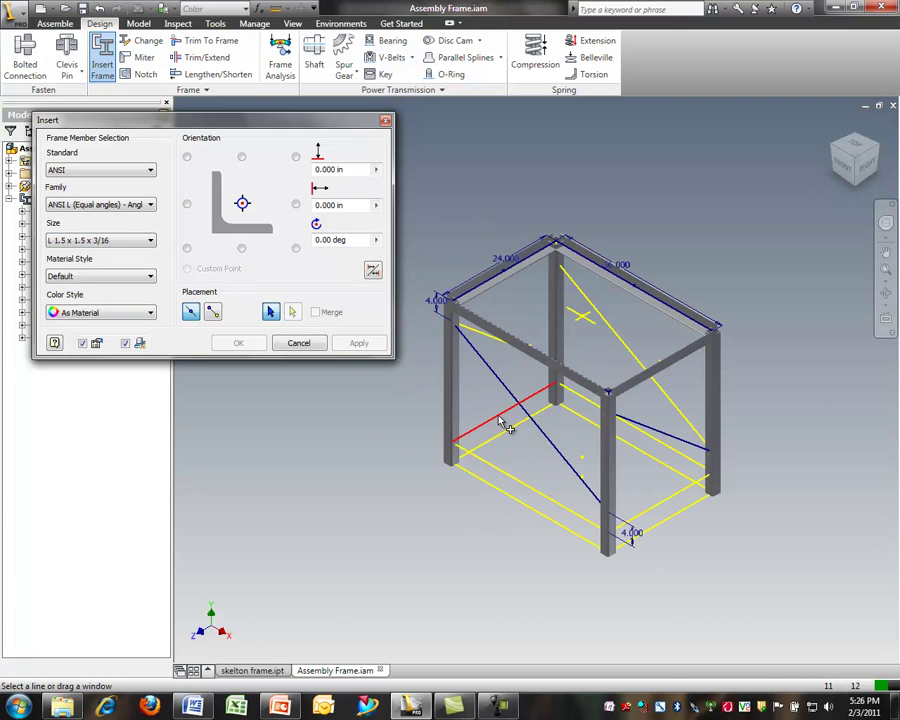
left_click(500, 470)
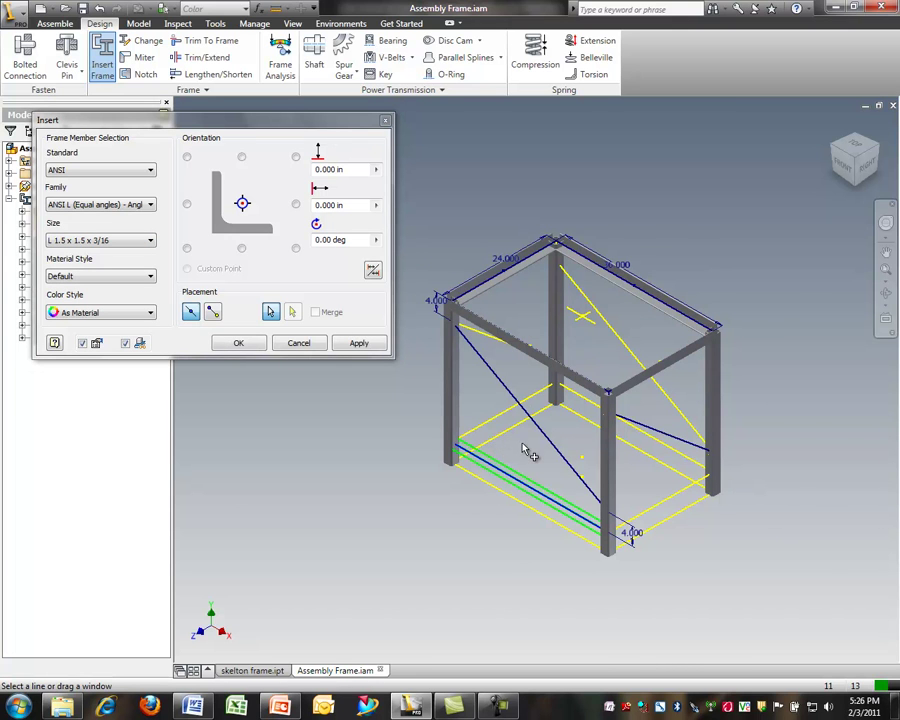
scroll(521, 449, "up", 3)
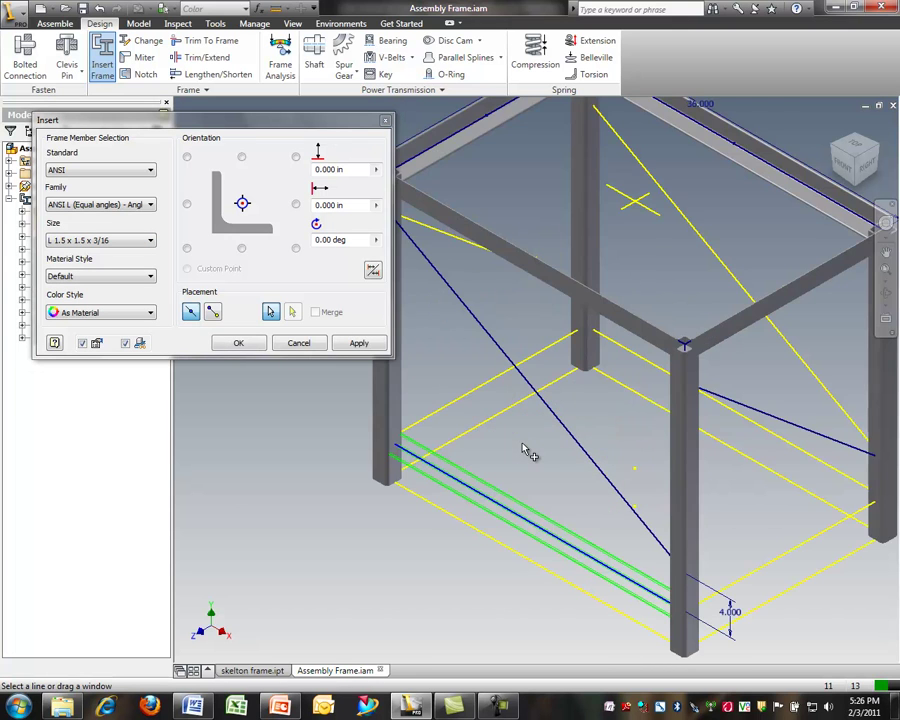
left_click(487, 396)
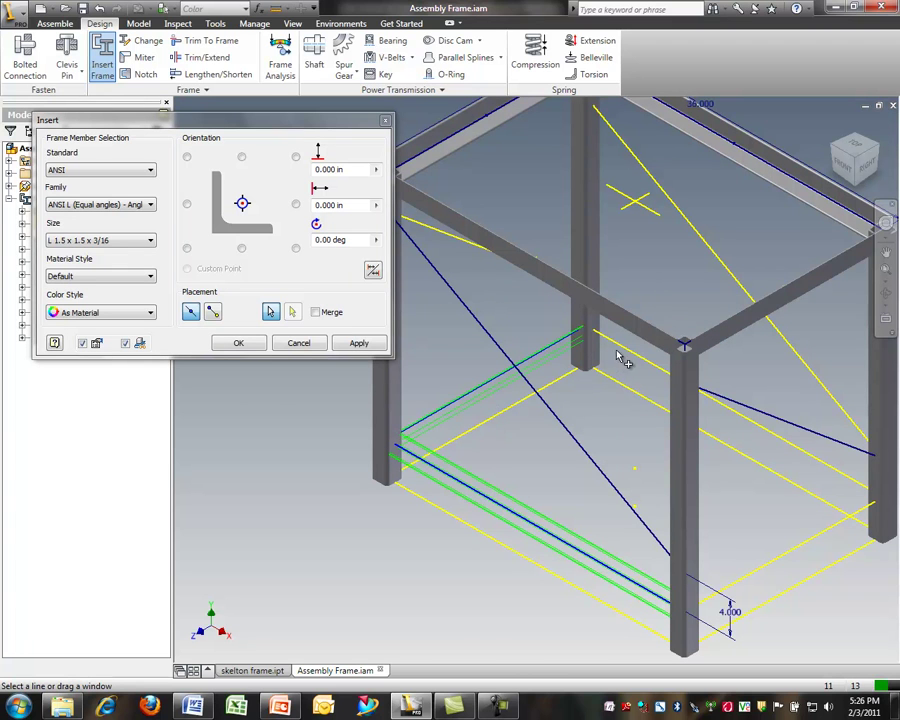
left_click(630, 352)
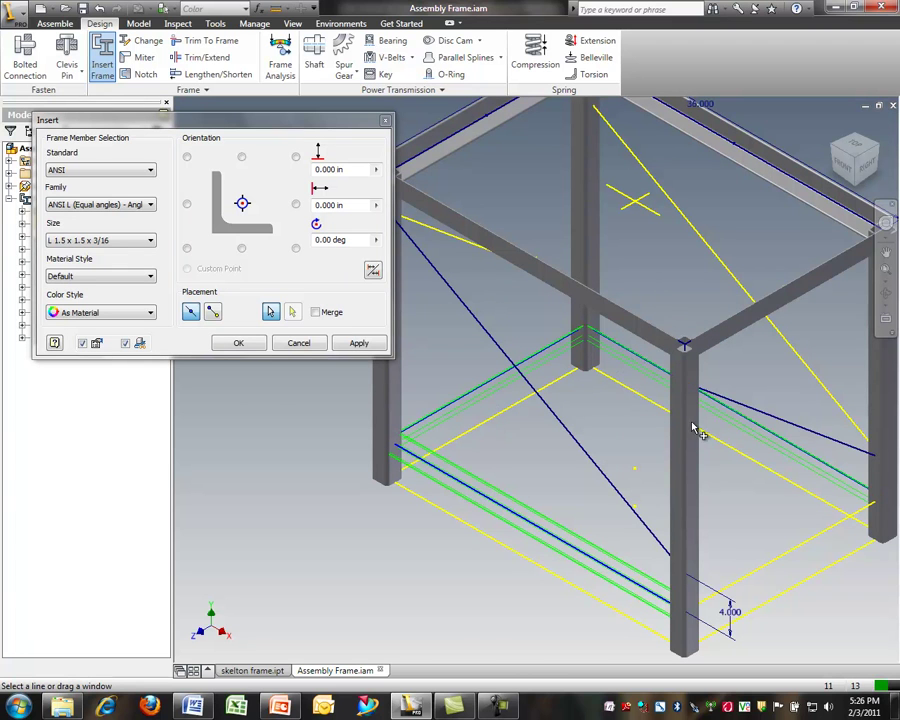
left_click(818, 541)
Add the four diagonal brace lines to the selection and create all the 1.5 in angle members with default names
left_click(592, 465)
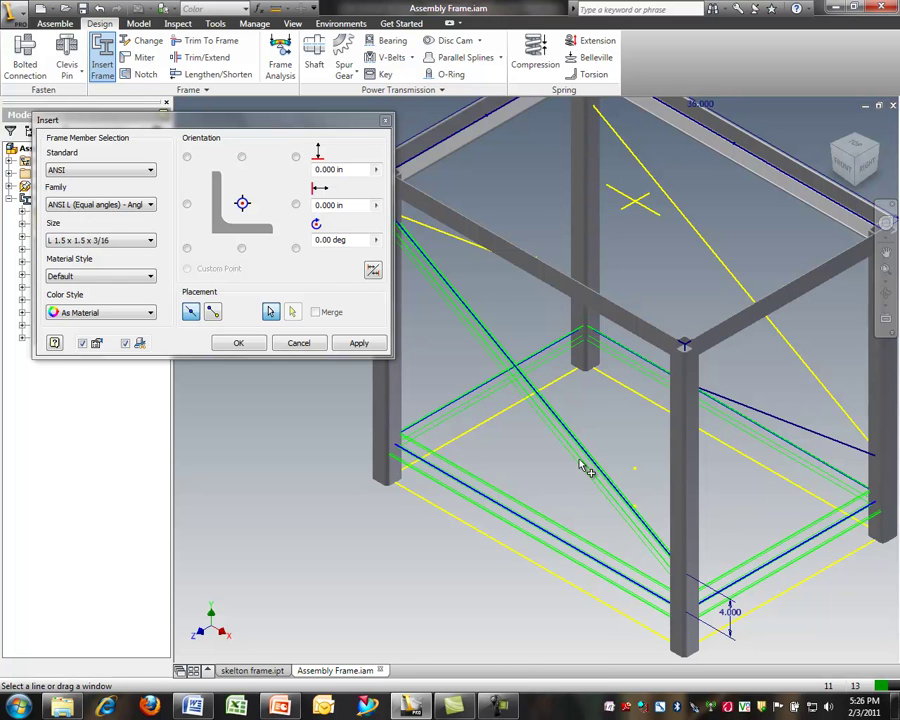
left_click(705, 247)
left_click(772, 421)
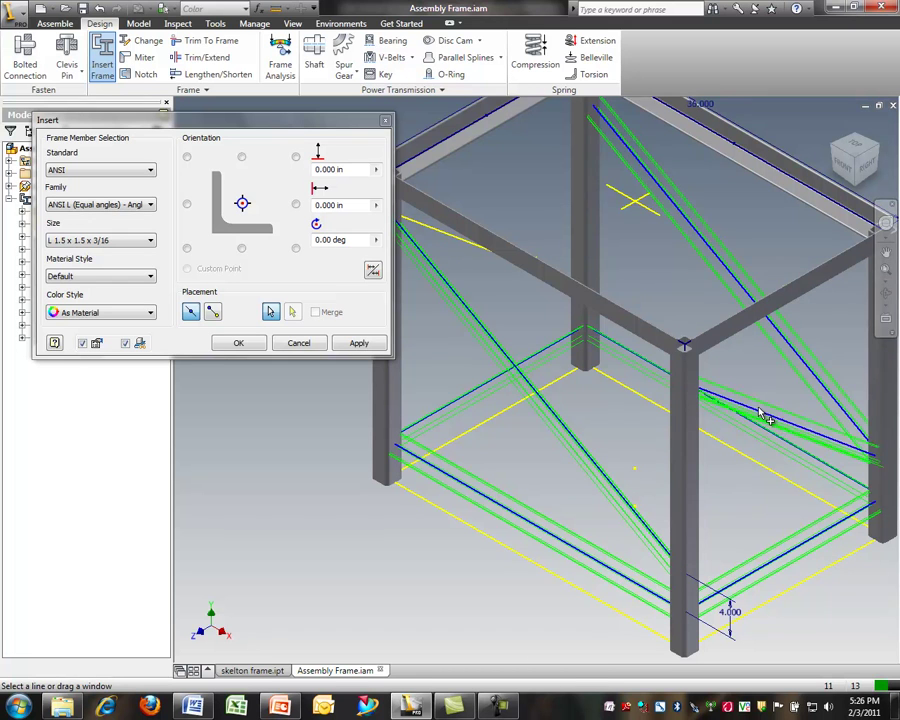
left_click(479, 253)
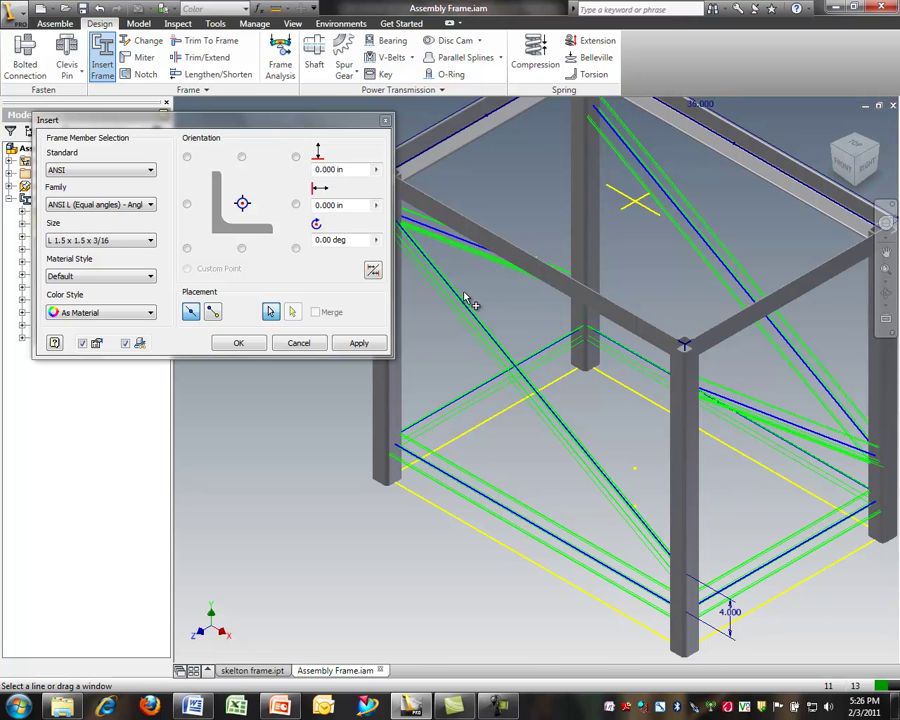
left_click(240, 344)
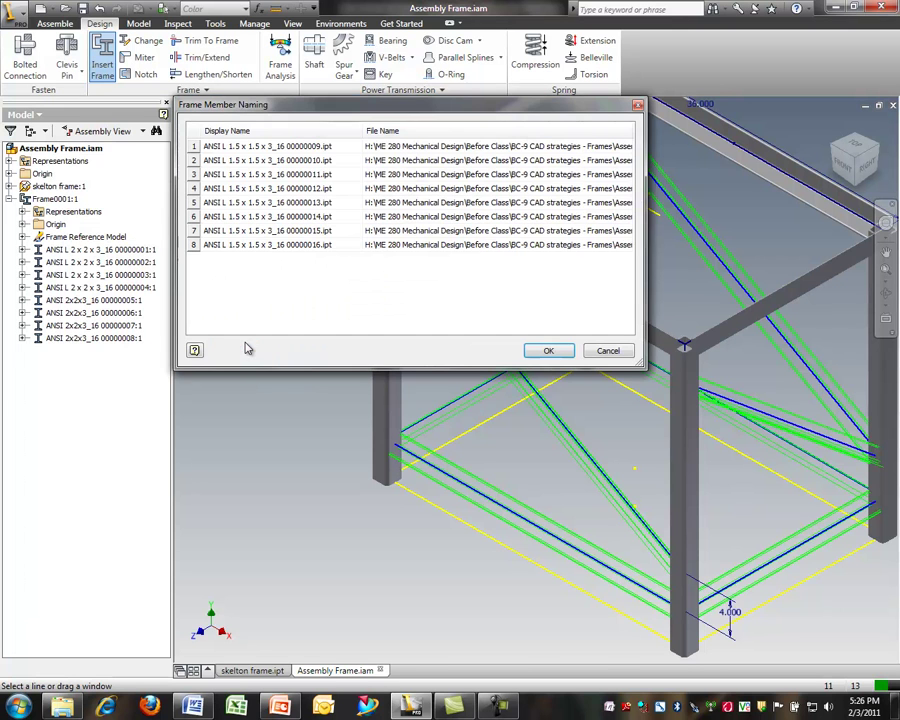
left_click(550, 351)
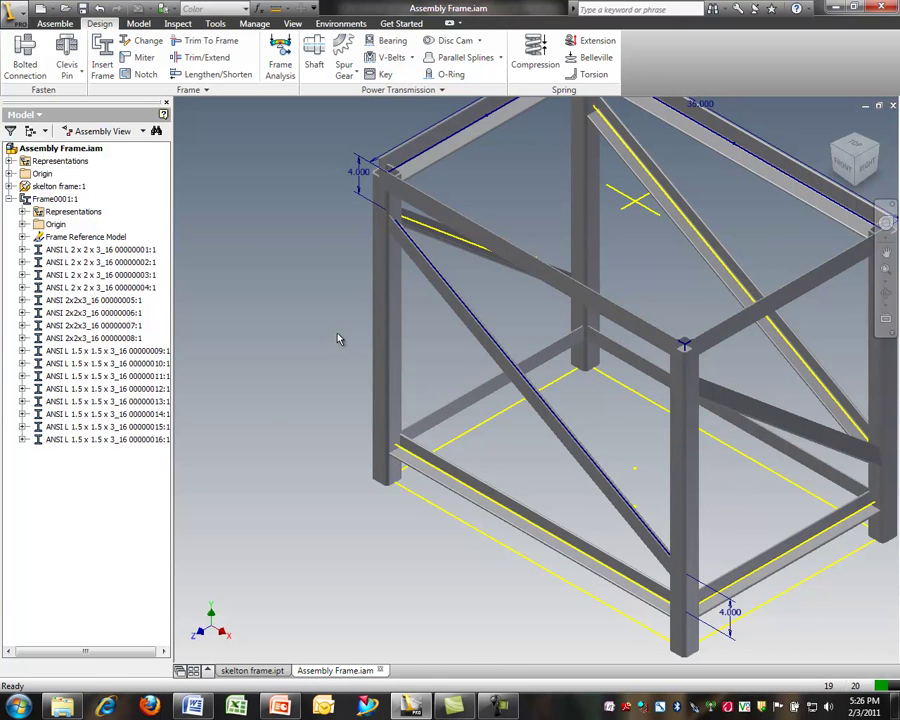
Delete the two diagonal brace members on the 24 in sides of the frame using Frame Generator
scroll(361, 344, "up", 3)
scroll(691, 399, "down", 6)
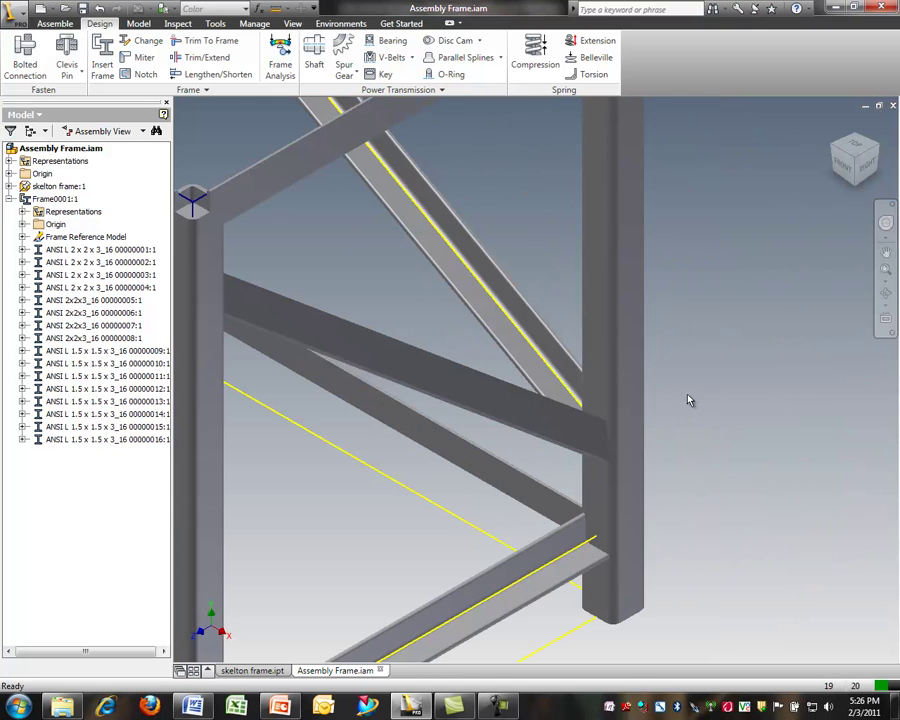
middle_click_drag(563, 432, 593, 418, "shift")
scroll(470, 443, "up", 5)
mouse_move(250, 375)
middle_mouse_down("shift")
mouse_move(283, 382)
mouse_move(209, 368)
mouse_move(253, 391)
middle_mouse_up("shift")
scroll(253, 391, "up", 3)
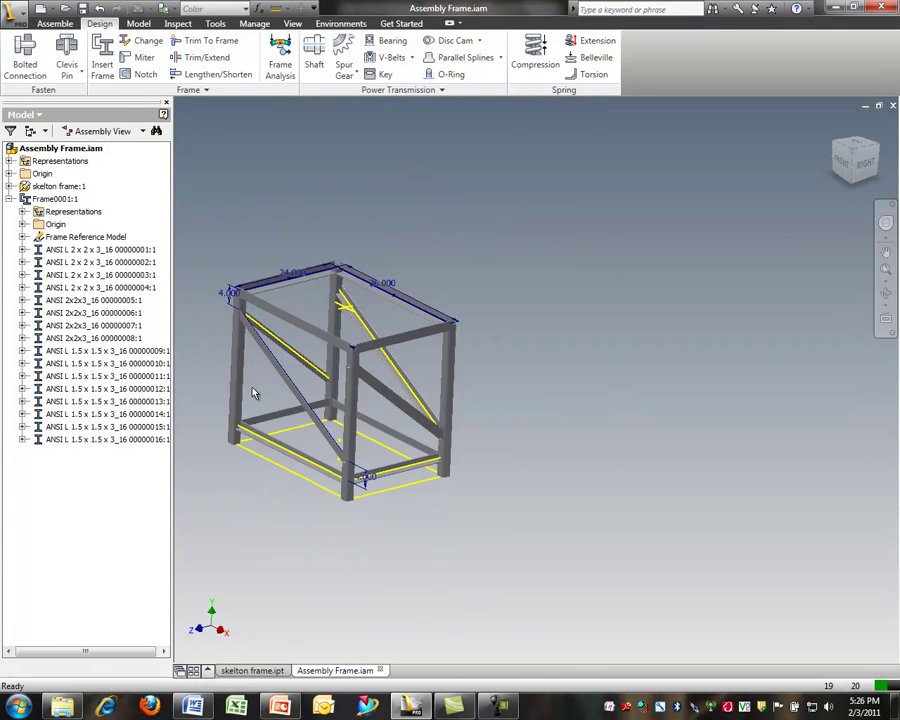
left_click(118, 427)
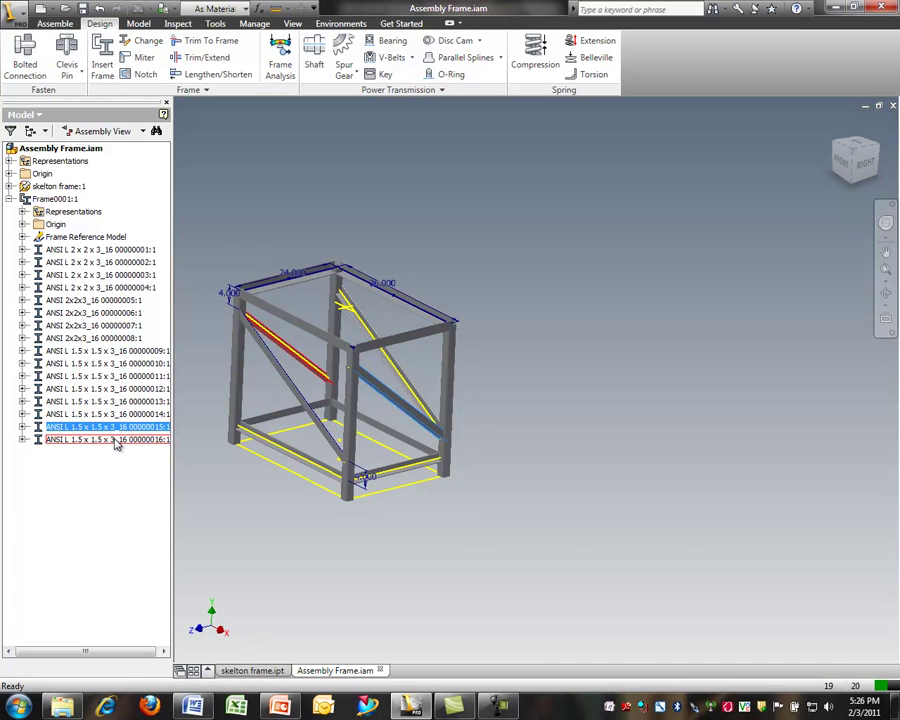
left_click(116, 440, "ctrl")
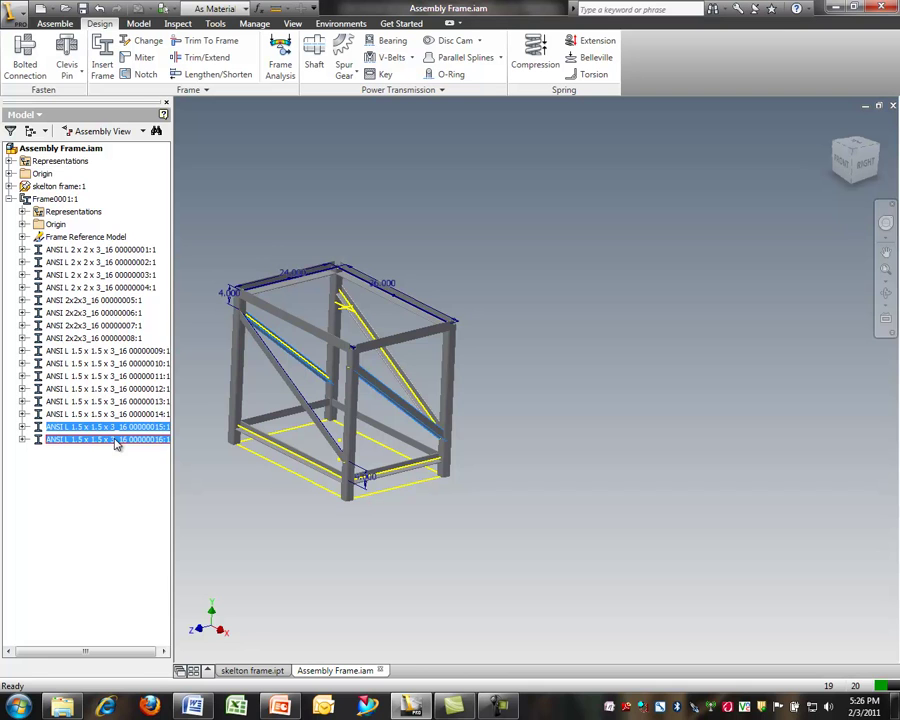
right_click(43, 429)
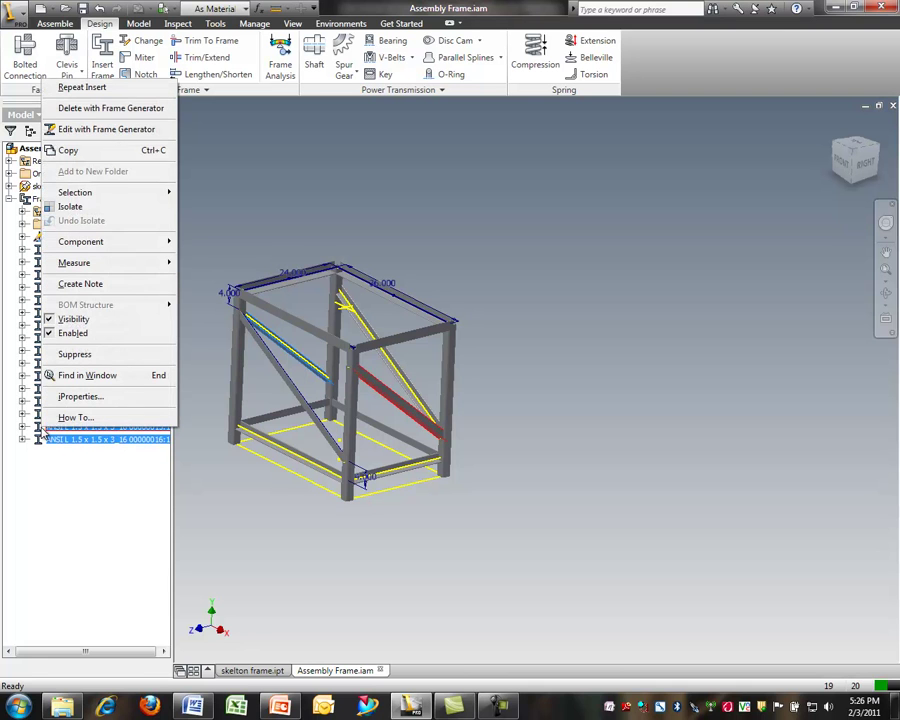
left_click(73, 109)
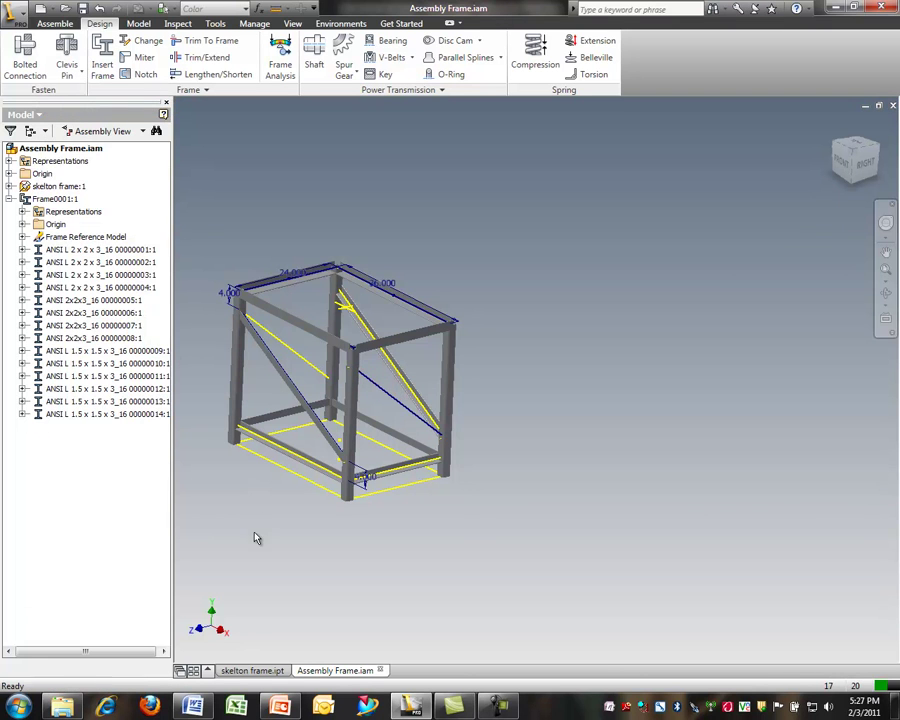
Insert ANSI L 1.5 x 1.5 x 3/16 angle members on the diagonal brace lines of the two 24 in sides, keeping the default names
left_click(101, 62)
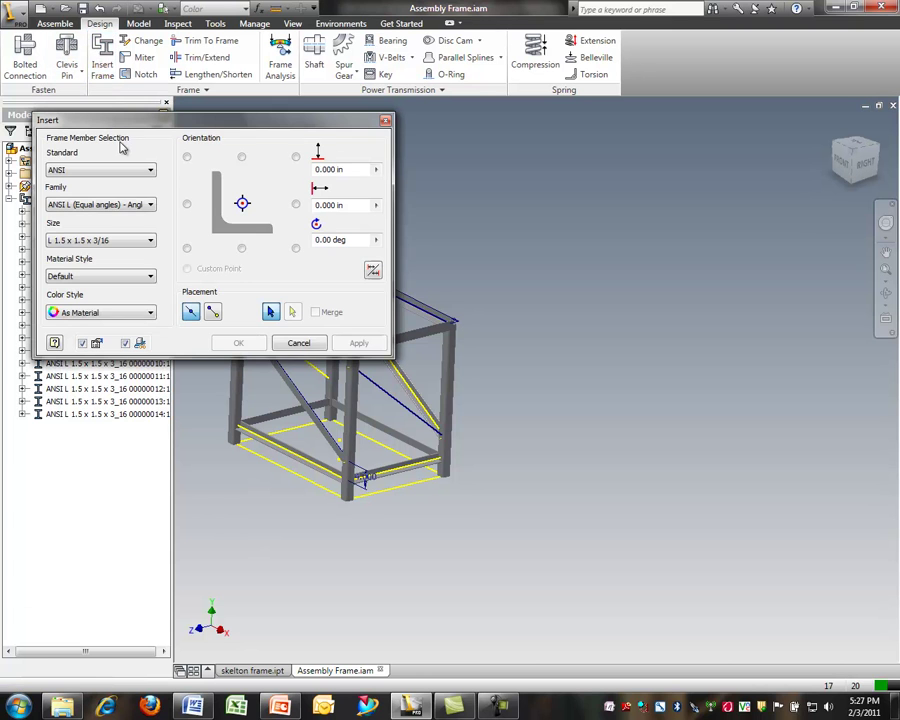
left_click_drag(136, 120, 116, 78)
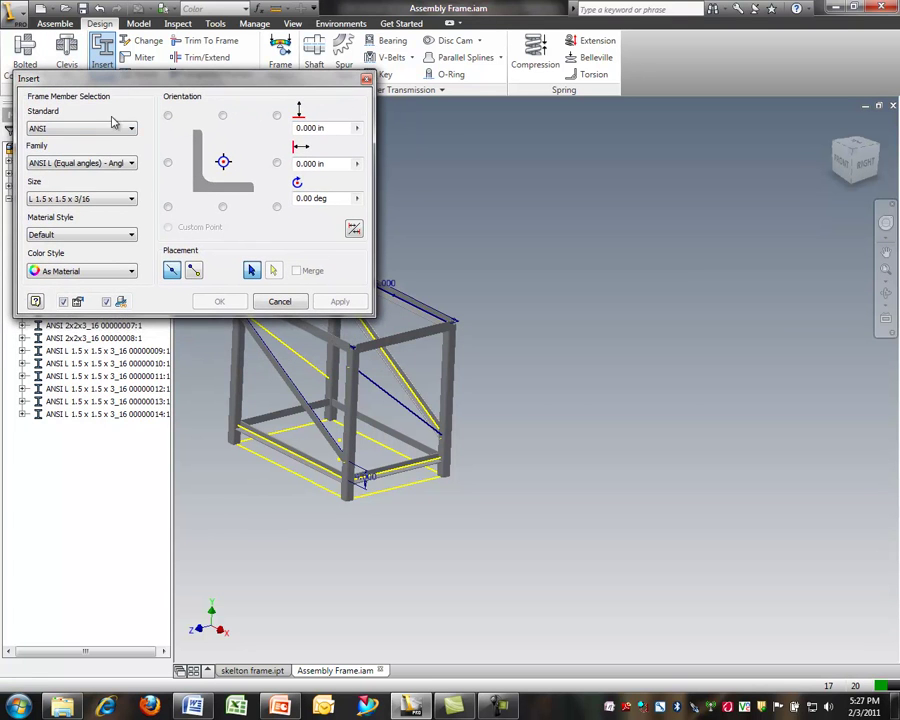
left_click(368, 392)
key("Return")
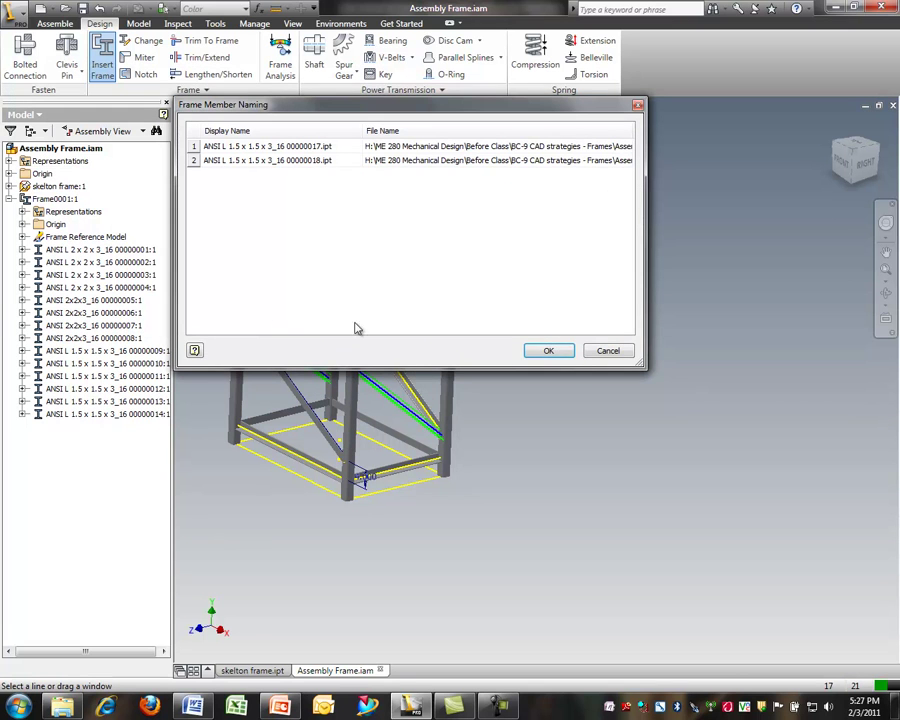
left_click(563, 353)
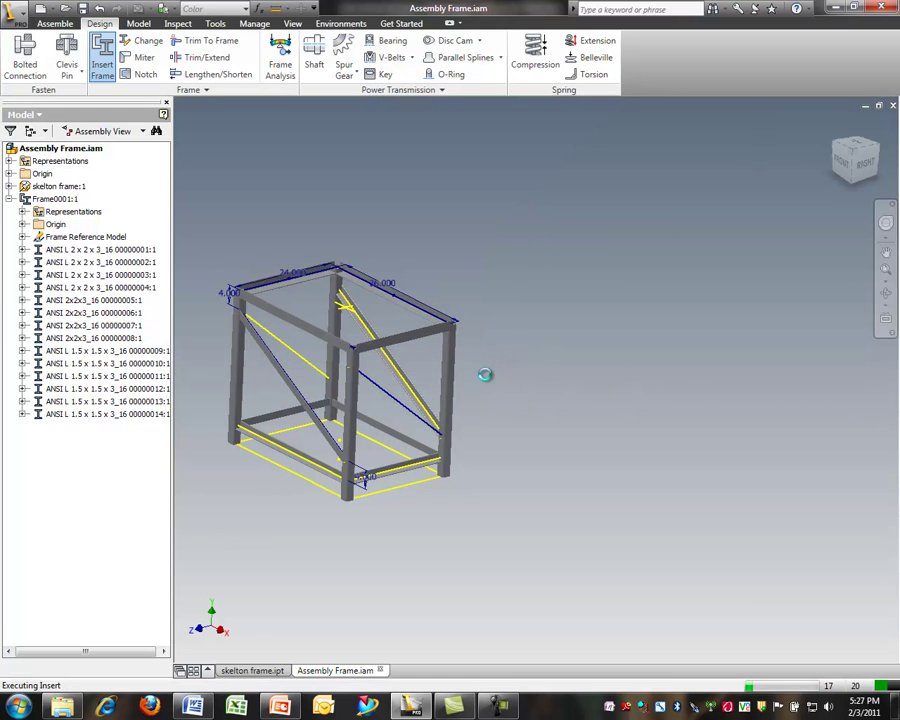
scroll(428, 420, "down", 6)
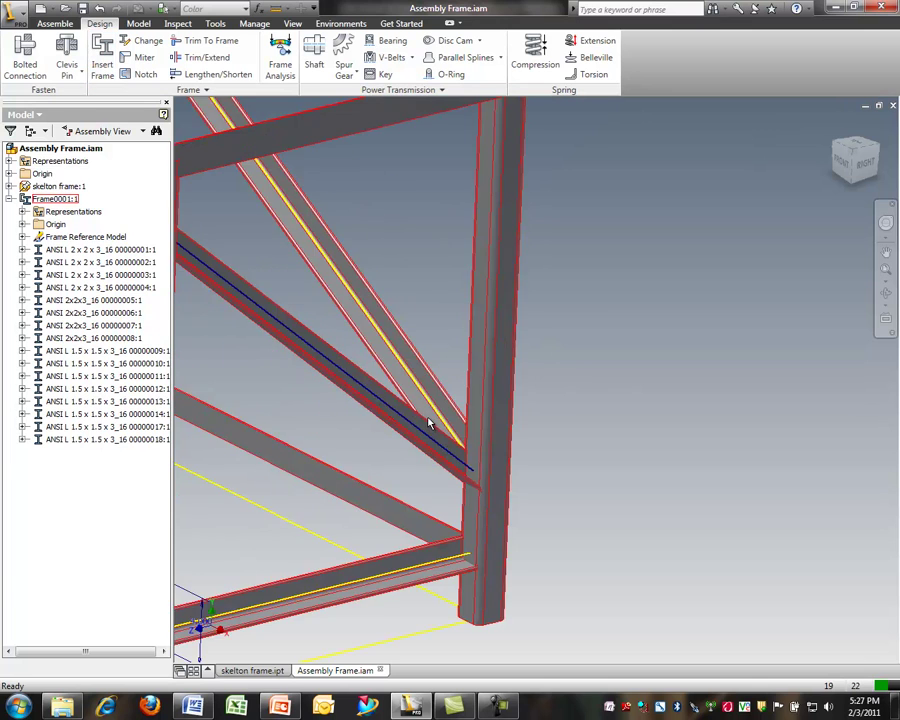
mouse_move(436, 416)
middle_mouse_down("shift")
mouse_move(494, 411)
mouse_move(474, 429)
mouse_move(406, 413)
mouse_move(425, 426)
middle_mouse_up("shift")
scroll(518, 422, "up", 6)
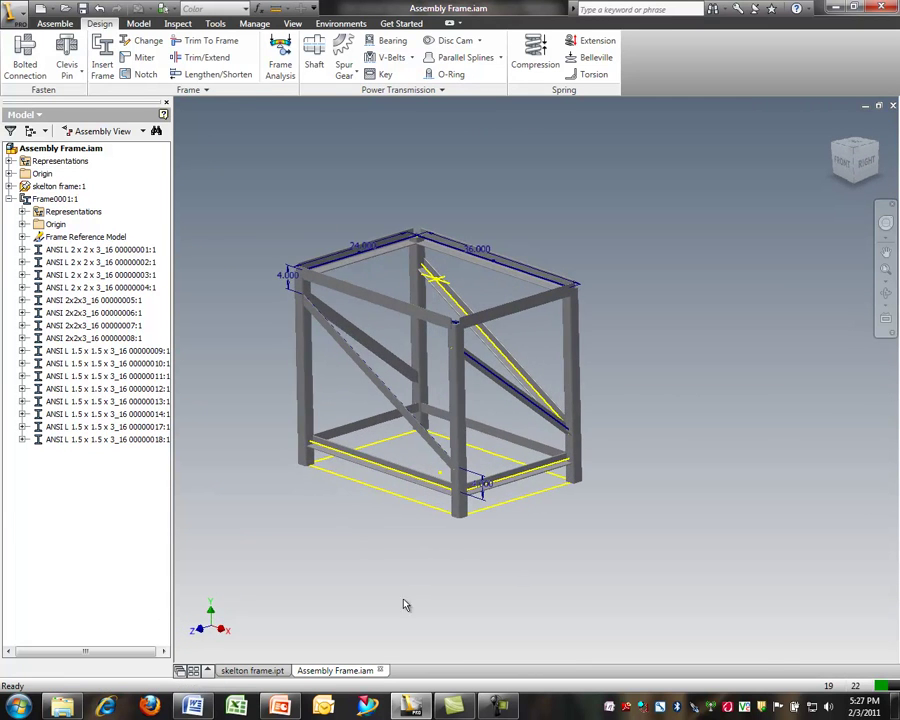
Switch to PowerPoint to examine the orientation of the 1.5 in angles in the frame picture, and return to the Inventor assembly
left_click(284, 708)
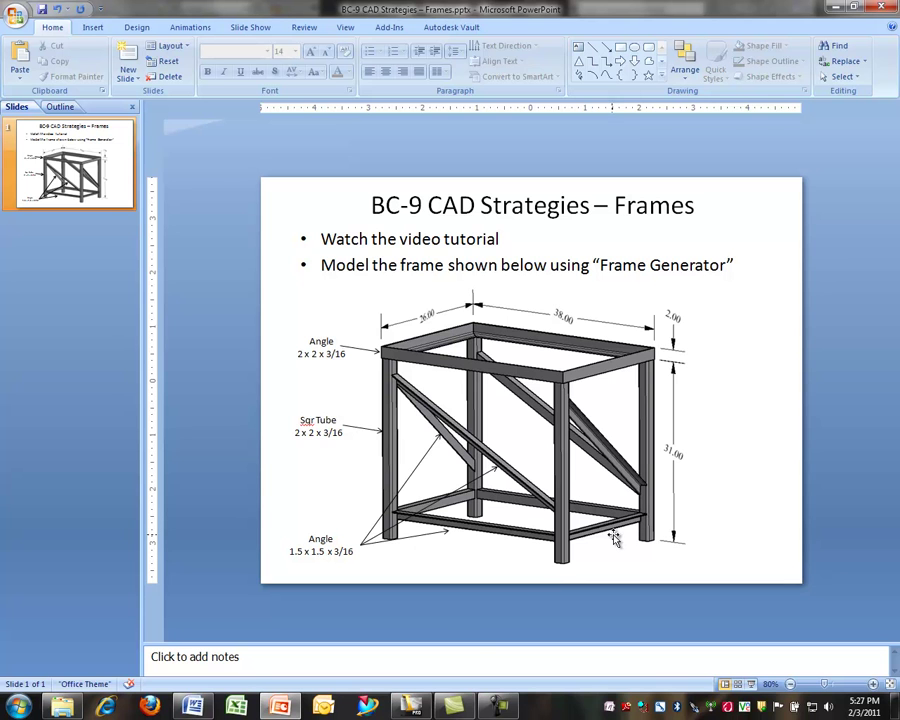
left_click(414, 708)
scroll(472, 462, "down", 6)
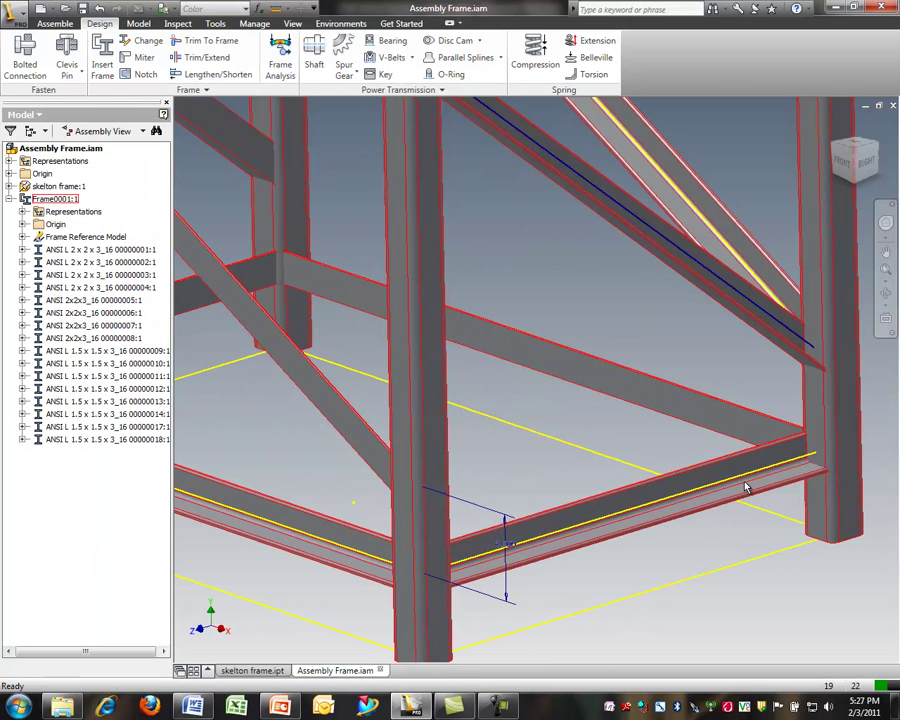
Edit the lower horizontal angle on the front 36 in side with Frame Generator and set its rotation to 90 deg
left_click(75, 355)
scroll(251, 527, "up", 7)
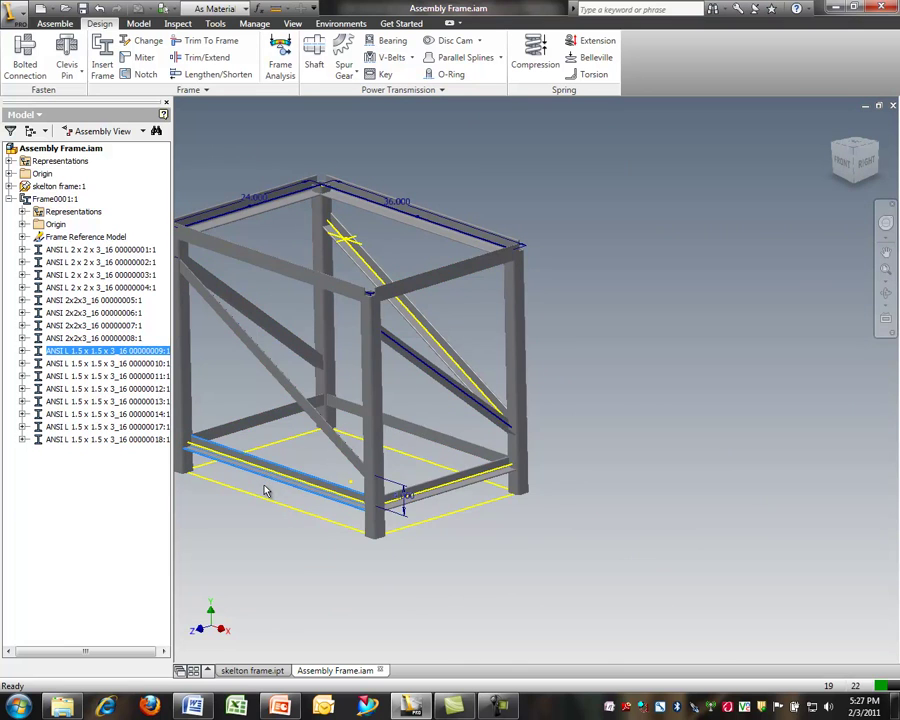
middle_click_drag(265, 490, 372, 484)
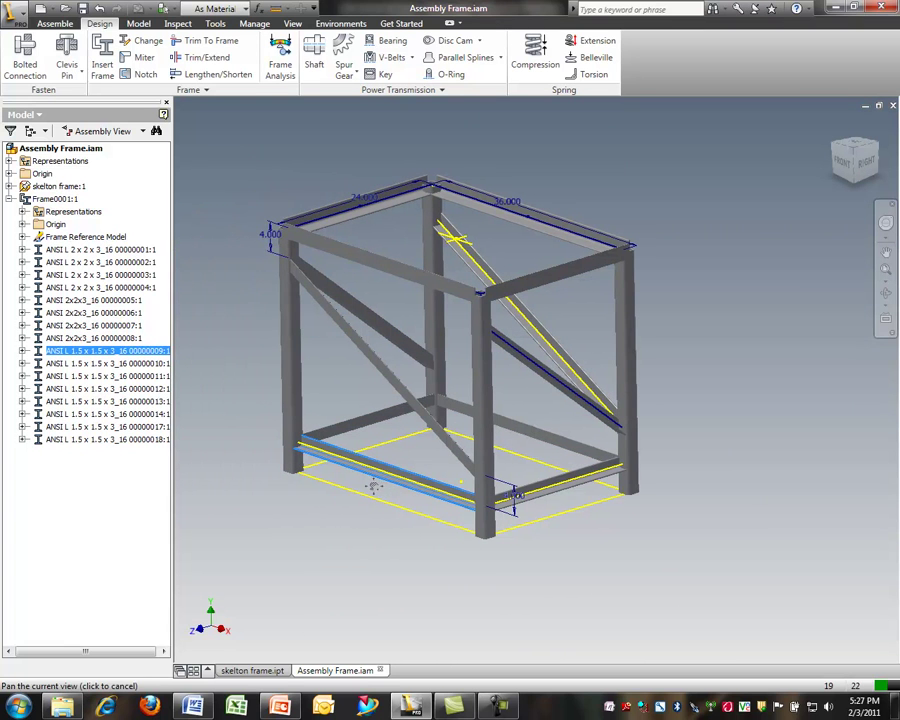
right_click(80, 360)
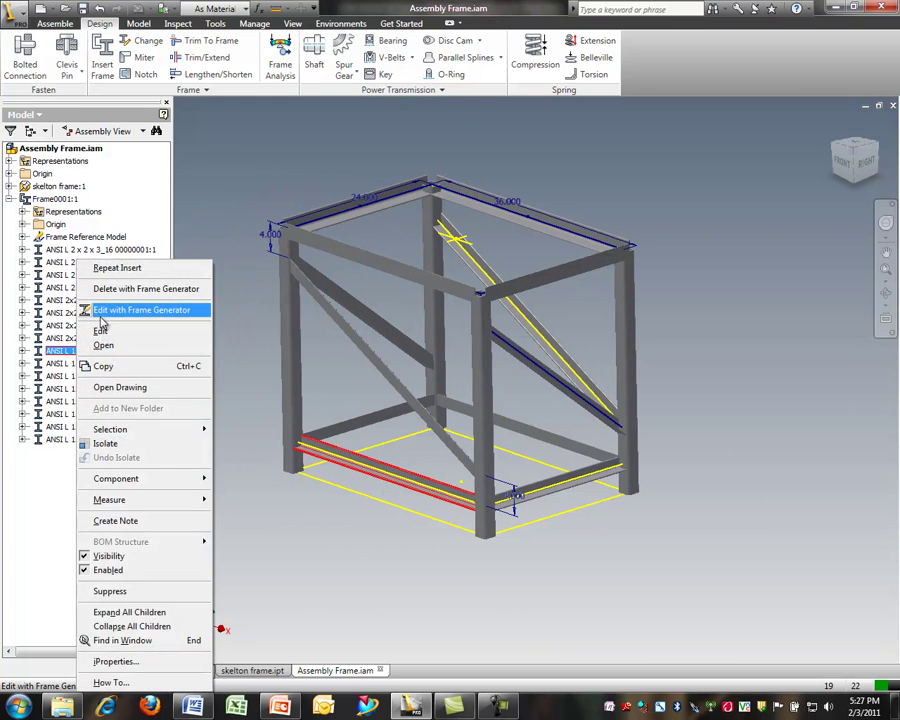
left_click(122, 336)
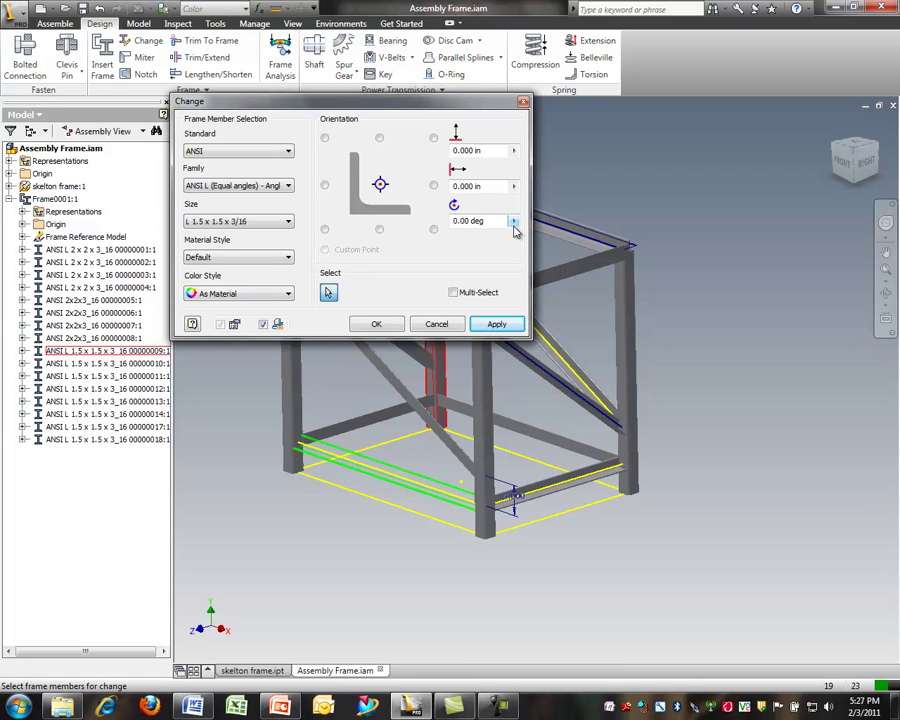
left_click(514, 222)
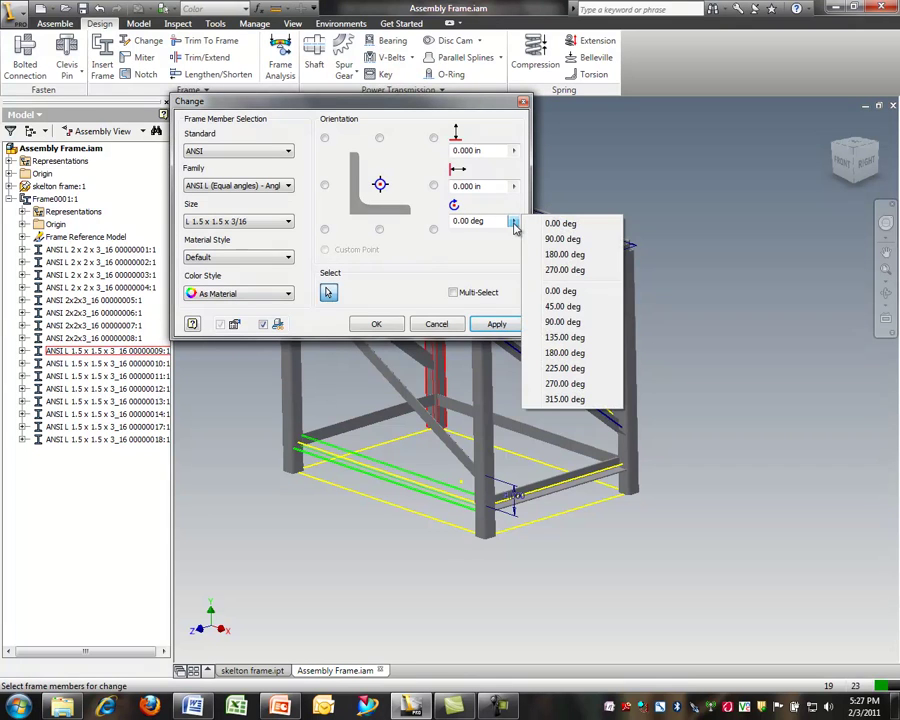
left_click(558, 323)
left_click(481, 324)
scroll(320, 466, "down", 5)
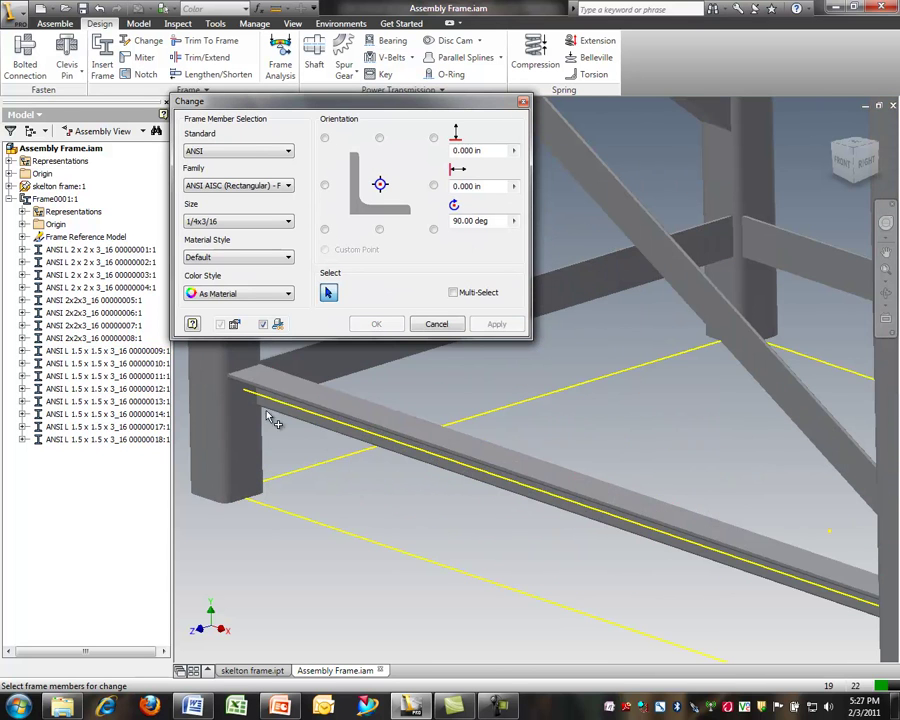
scroll(332, 458, "up", 5)
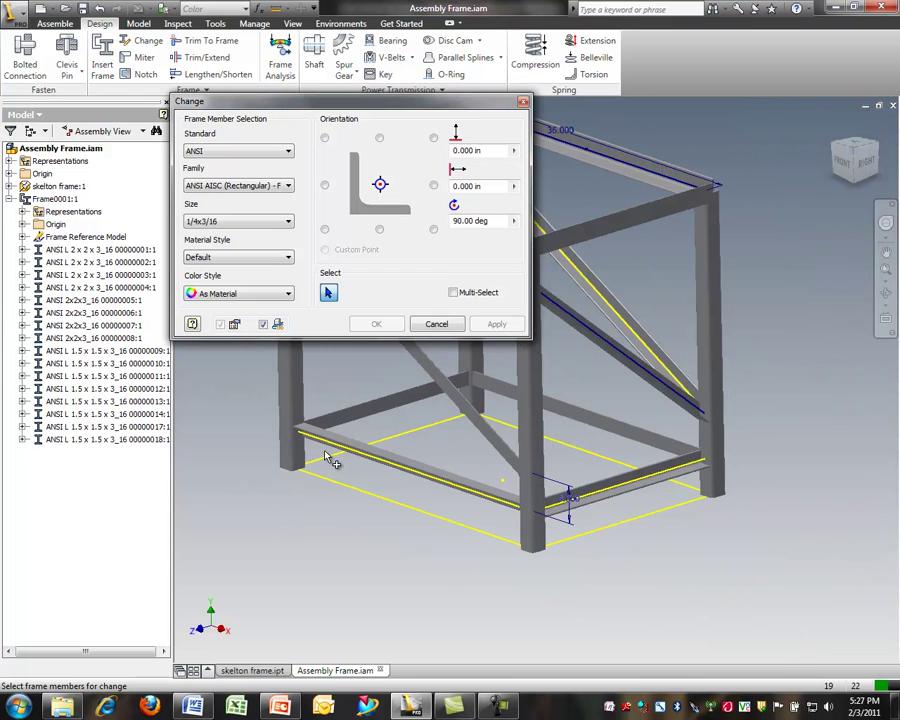
Set the rotation of the other three lower horizontal angles to 90 deg, applying the change to each member
left_click(347, 413)
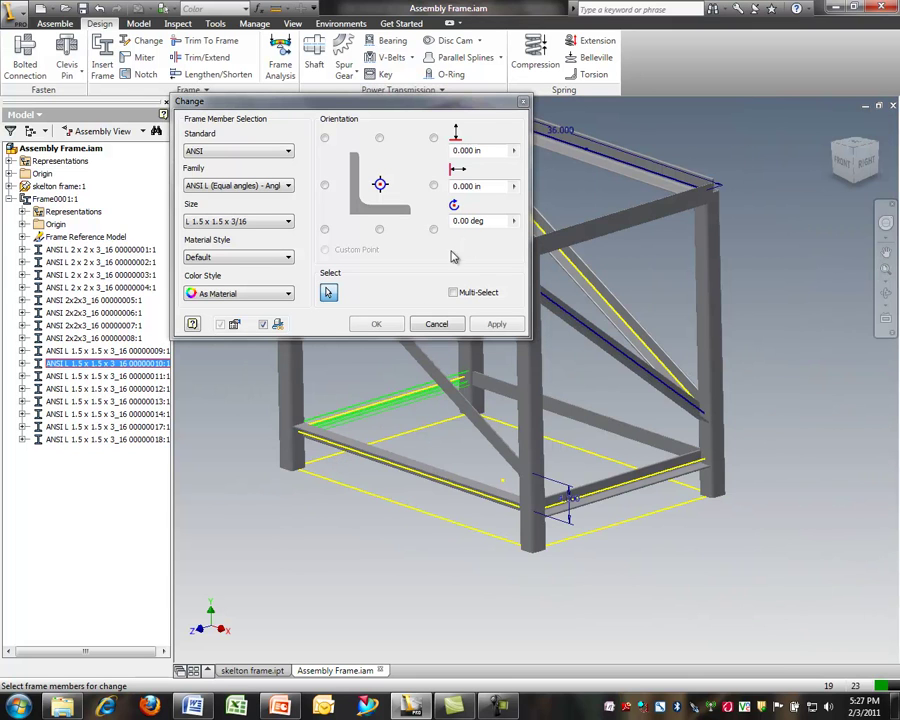
left_click(516, 222)
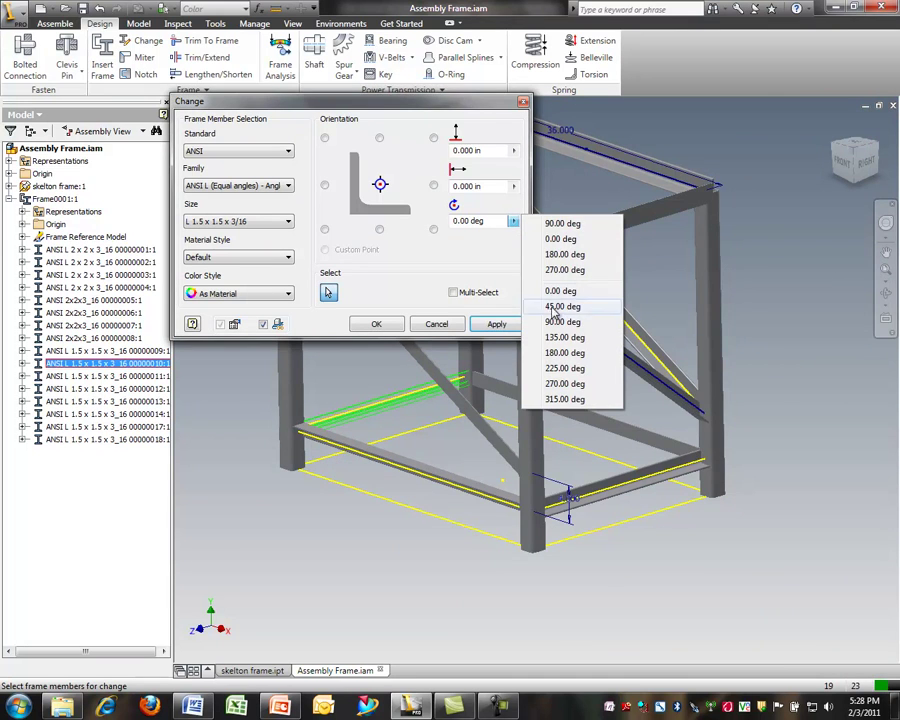
left_click(530, 364)
left_click(502, 323)
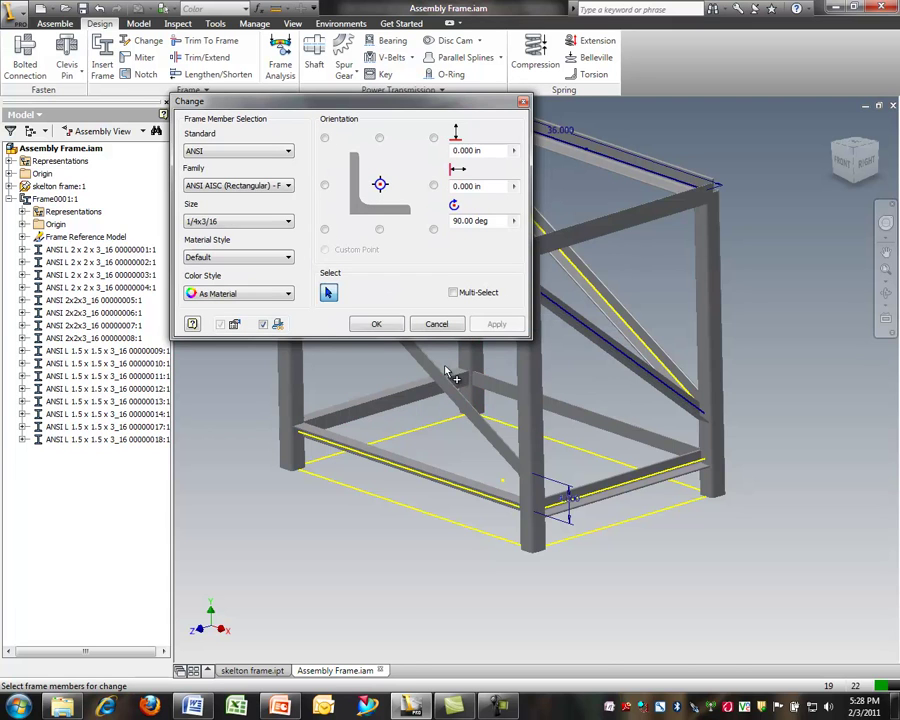
left_click(502, 391)
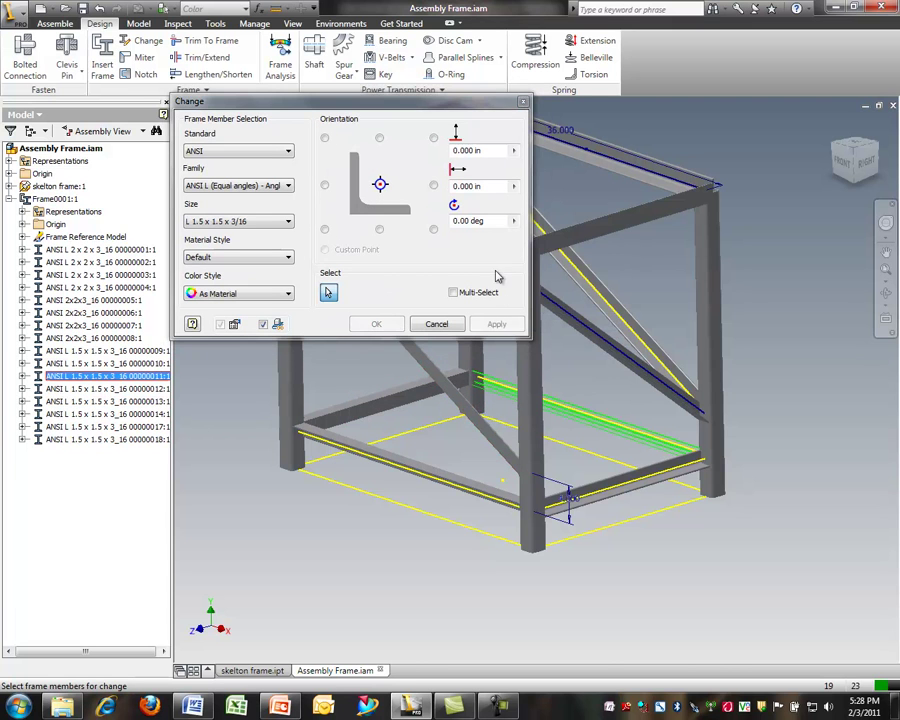
left_click(513, 222)
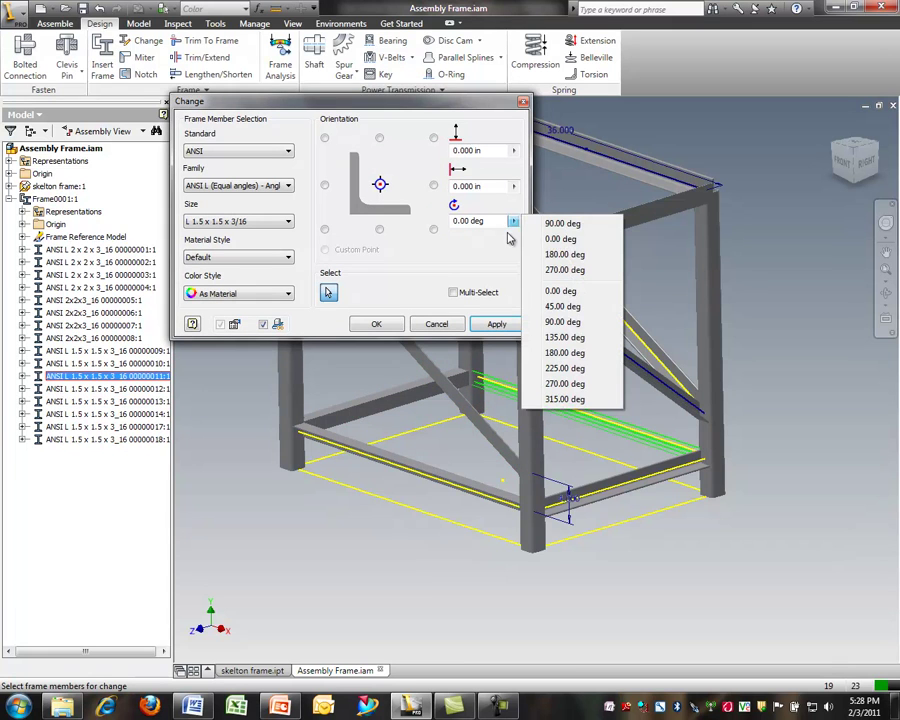
left_click(560, 322)
left_click(496, 323)
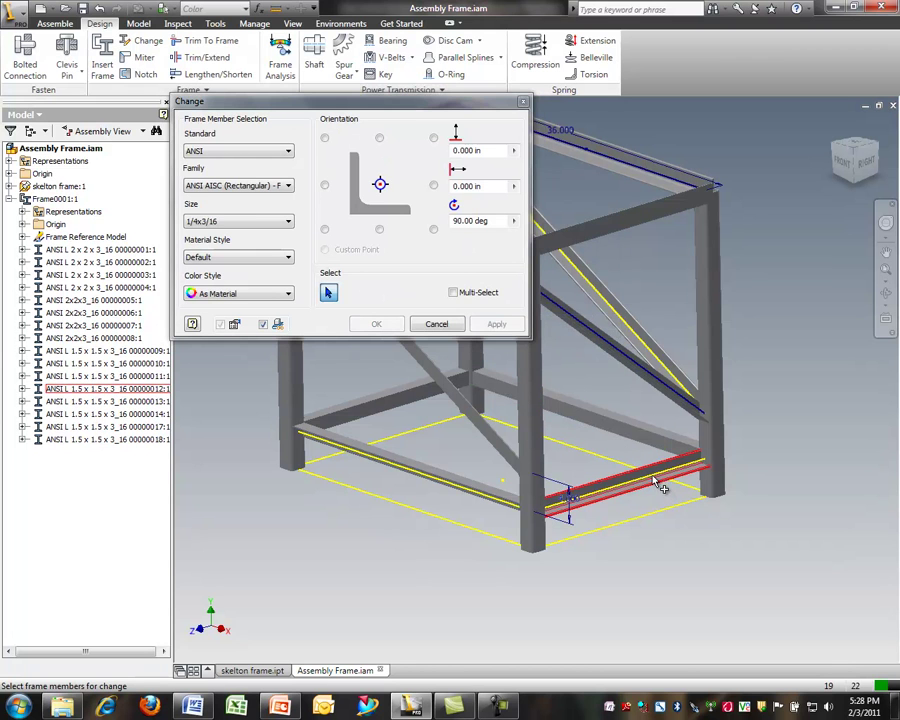
left_click(648, 474)
left_click(513, 221)
left_click(556, 322)
left_click(500, 324)
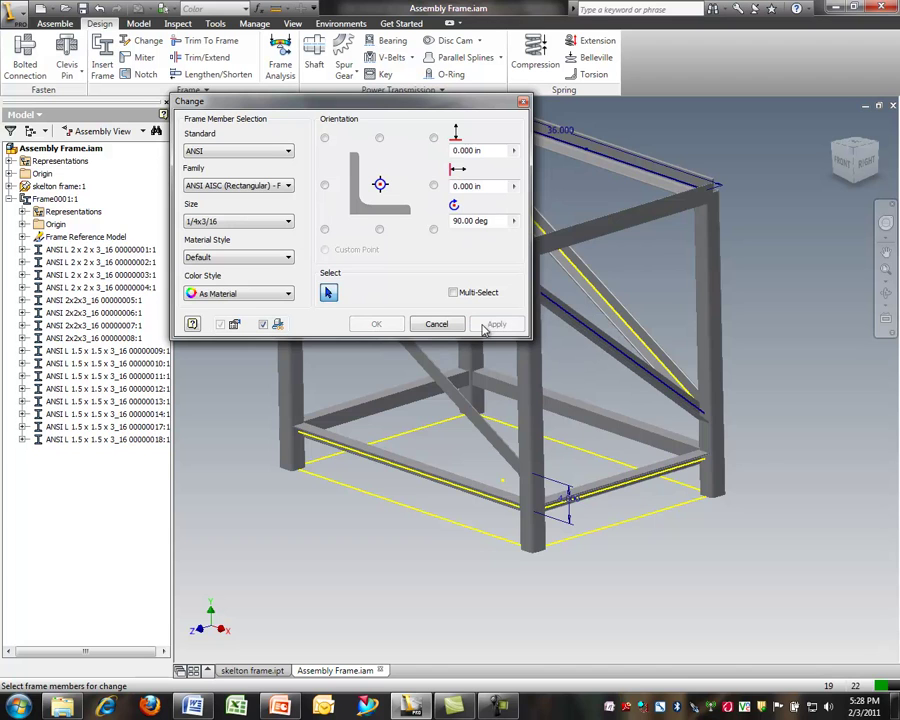
Set the rotation of the diagonal brace angle on the back 36 in side to 90 deg
scroll(668, 427, "up", 3)
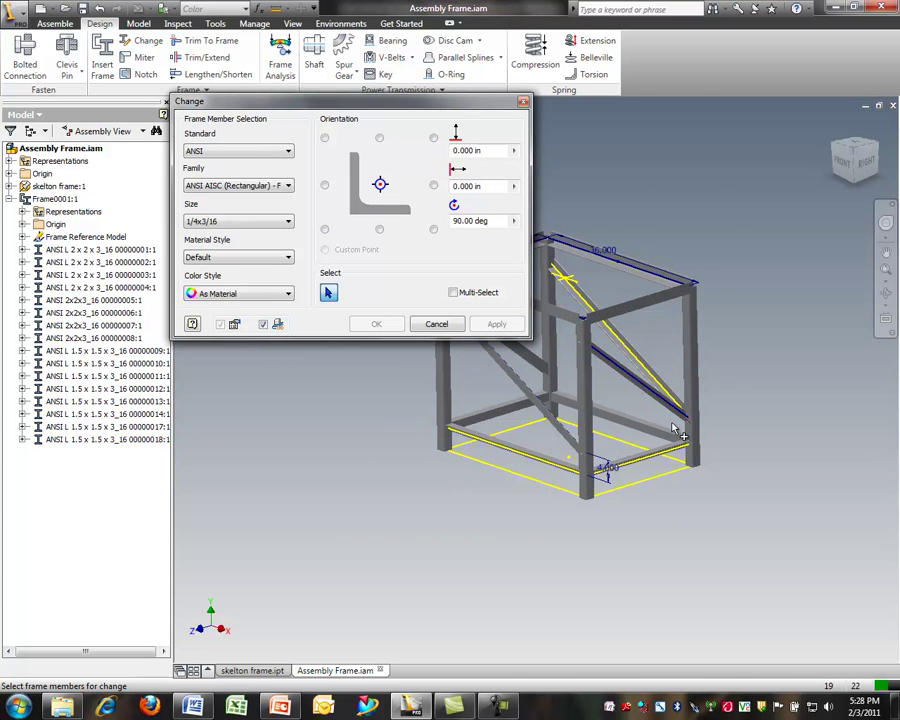
scroll(668, 427, "down", 2)
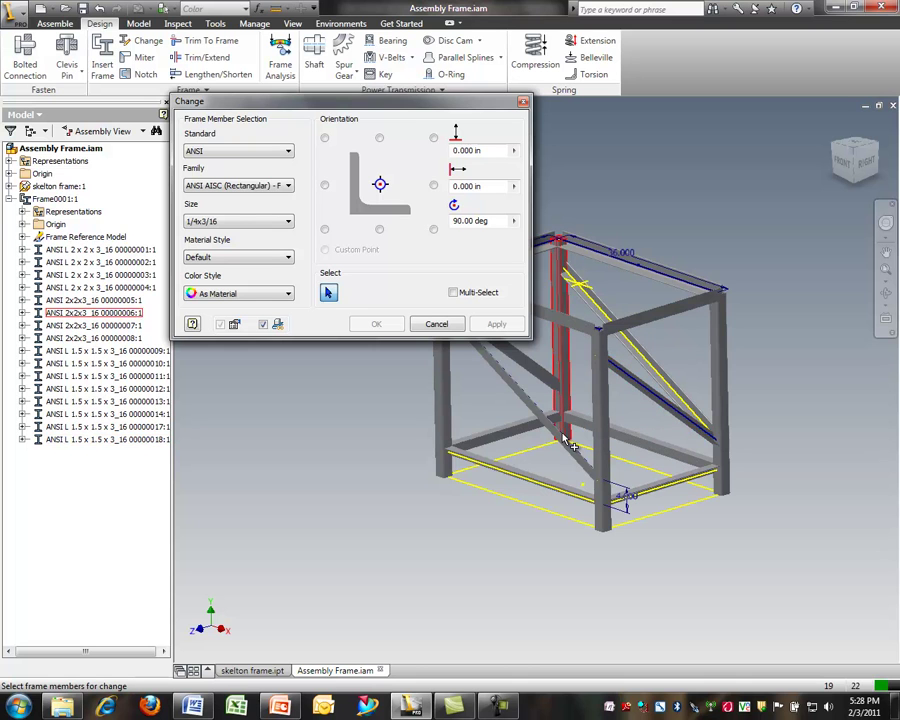
left_click(626, 348)
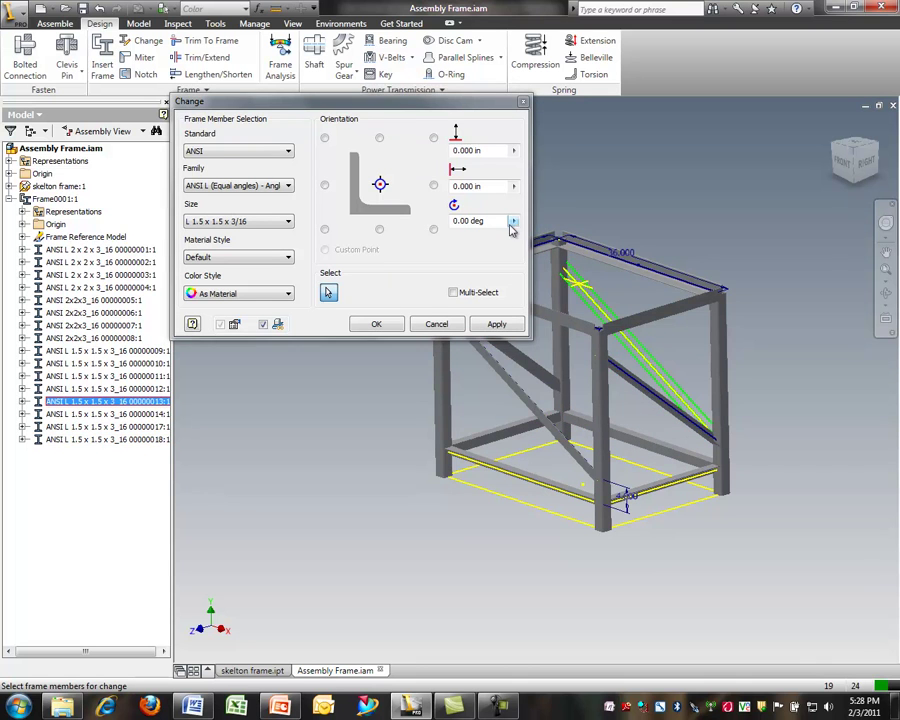
left_click(514, 221)
left_click(552, 319)
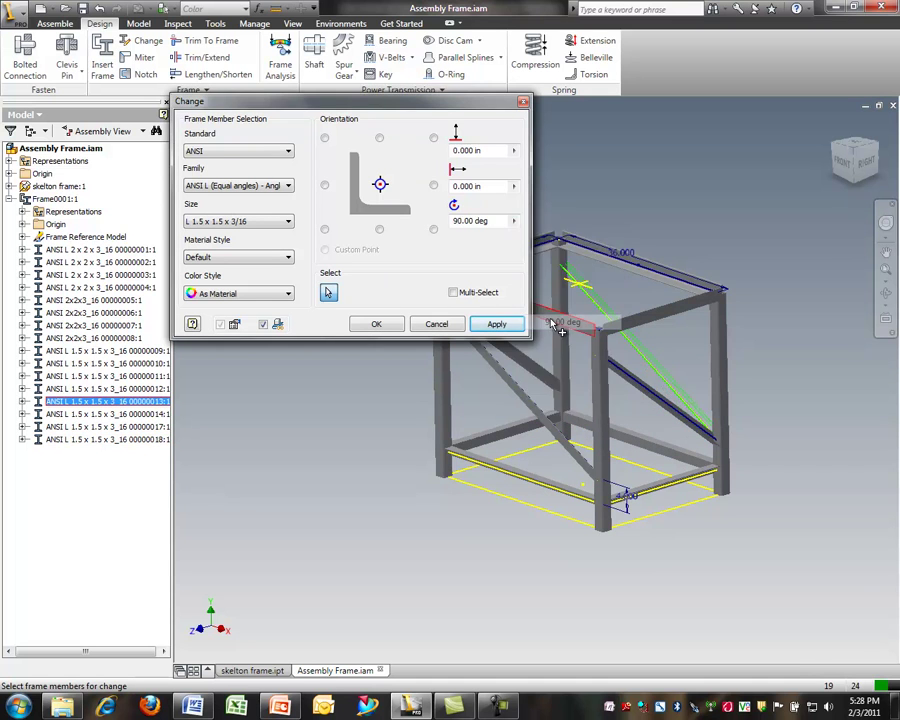
left_click(504, 324)
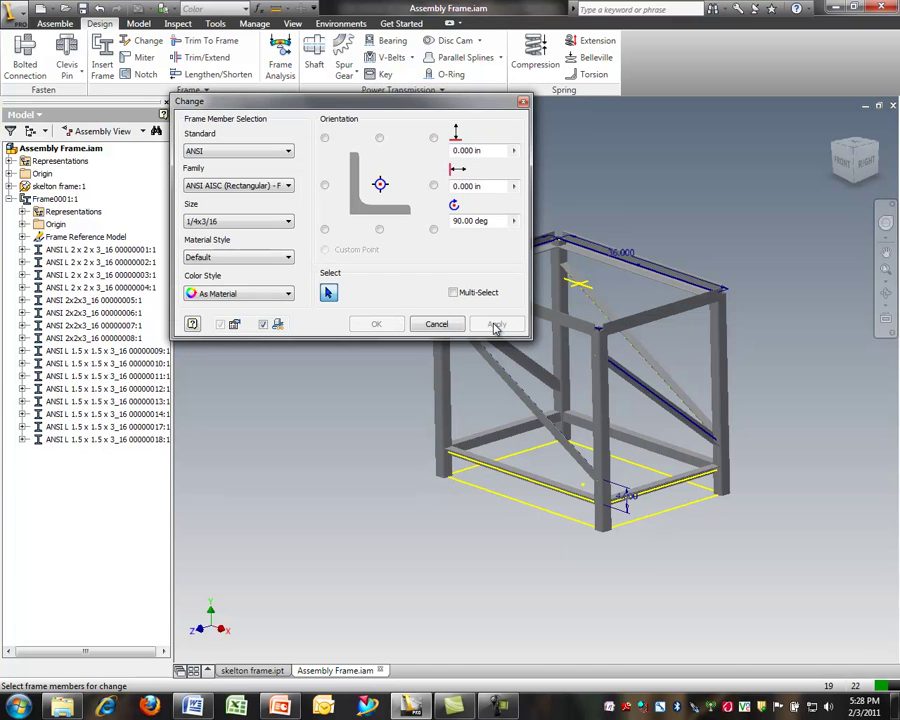
Set the rotation of the diagonal brace angle on the front 36 in side to 90 deg
left_click(498, 366)
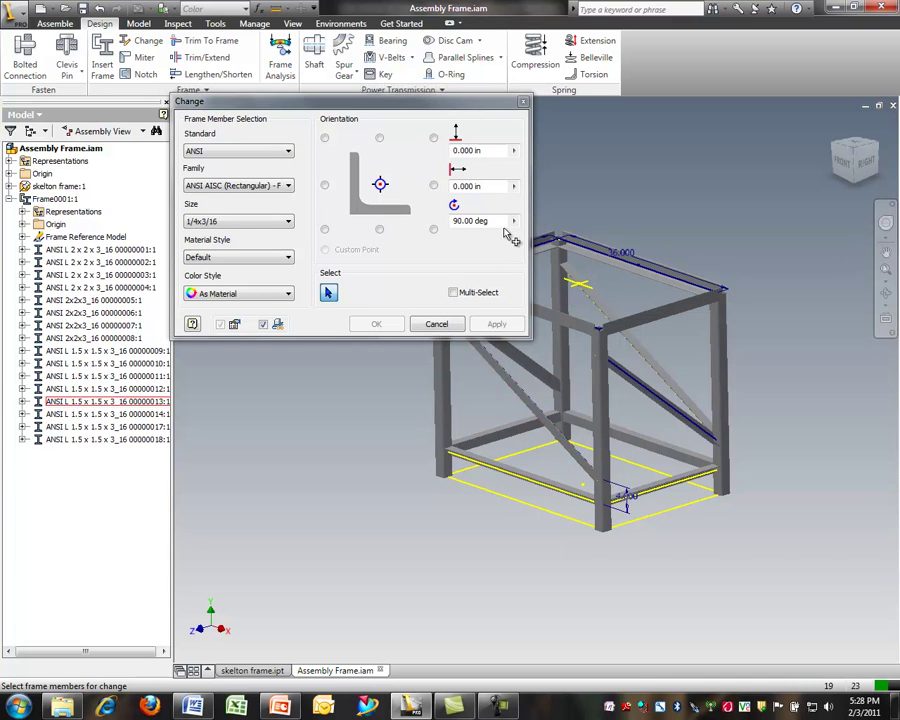
left_click(514, 221)
left_click(560, 322)
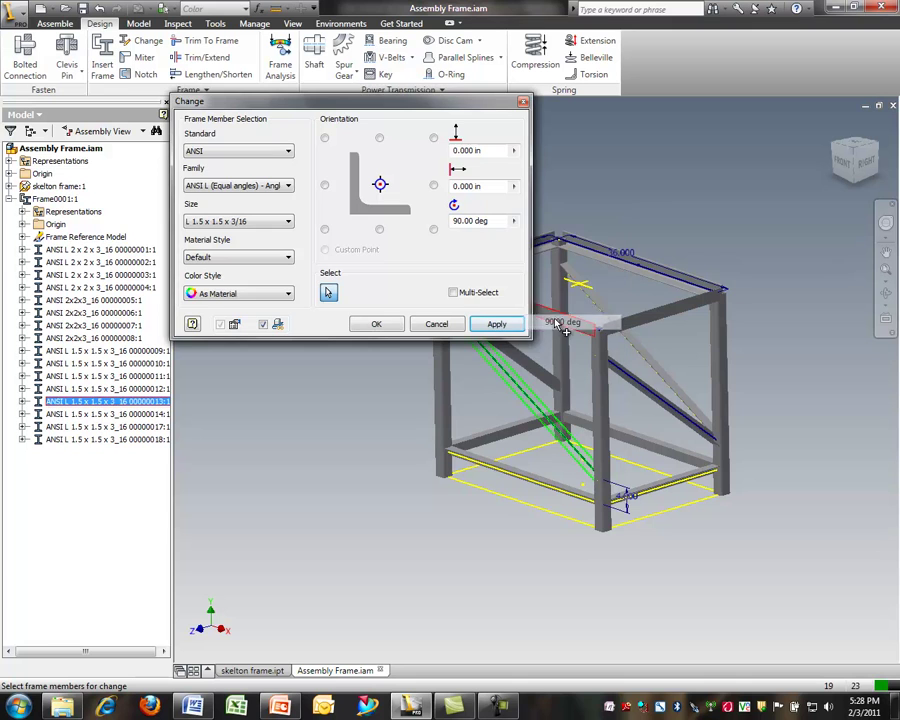
left_click(500, 324)
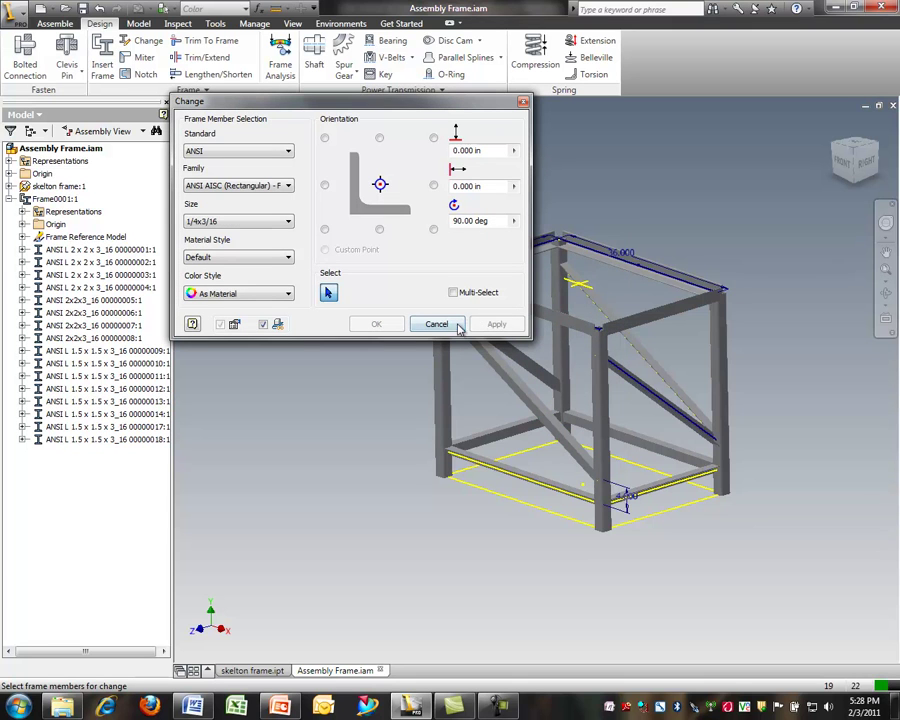
Change the rotation of the diagonal brace angle on the front 36 in side to 270 deg
scroll(686, 350, "up", 4)
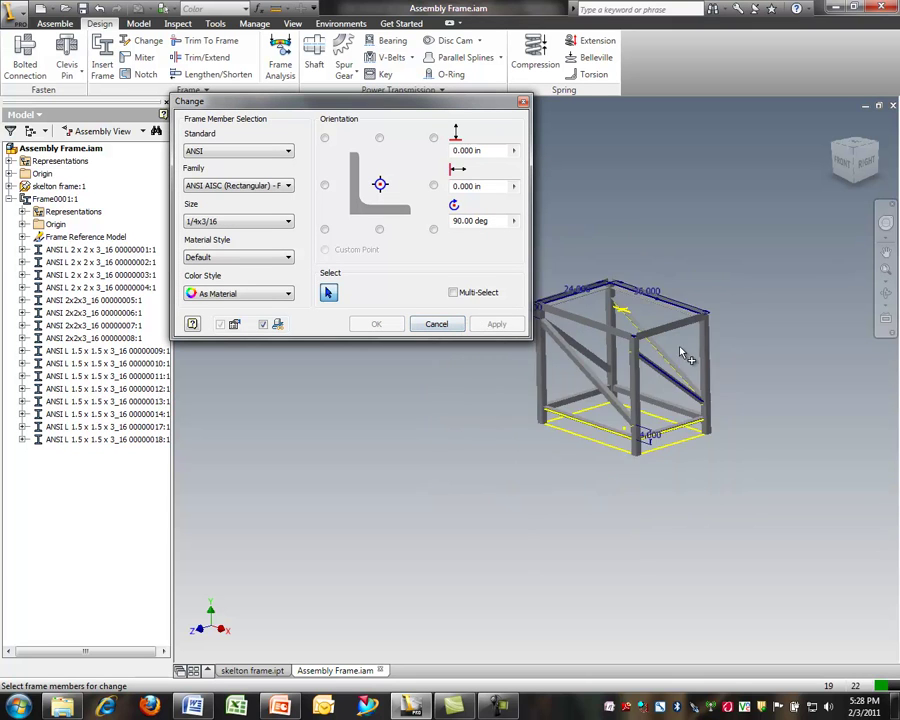
scroll(684, 352, "down", 5)
middle_click_drag(584, 380, 603, 378, "shift")
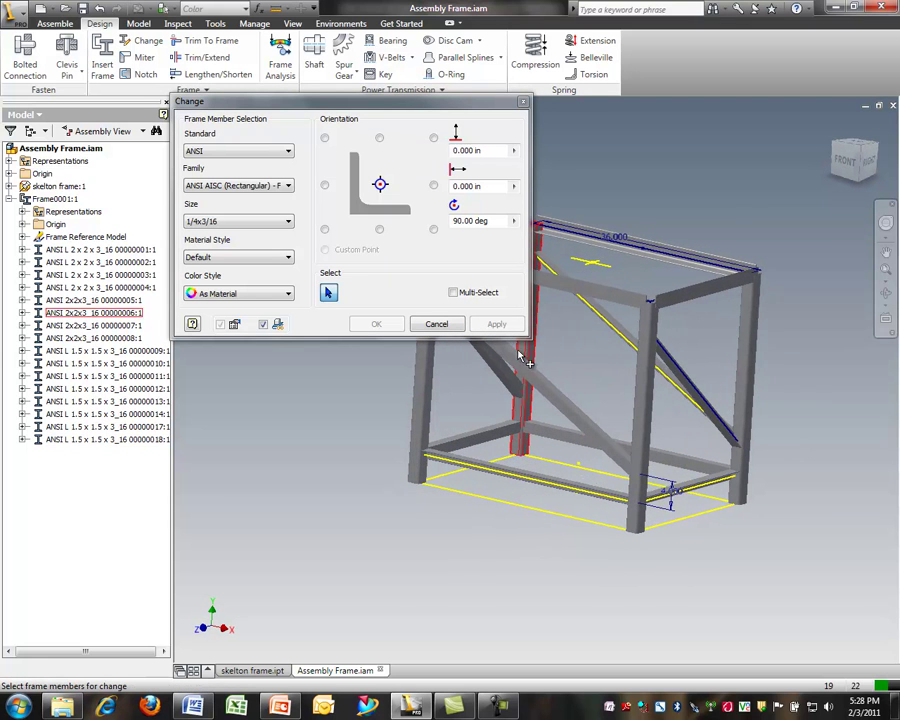
left_click(535, 380)
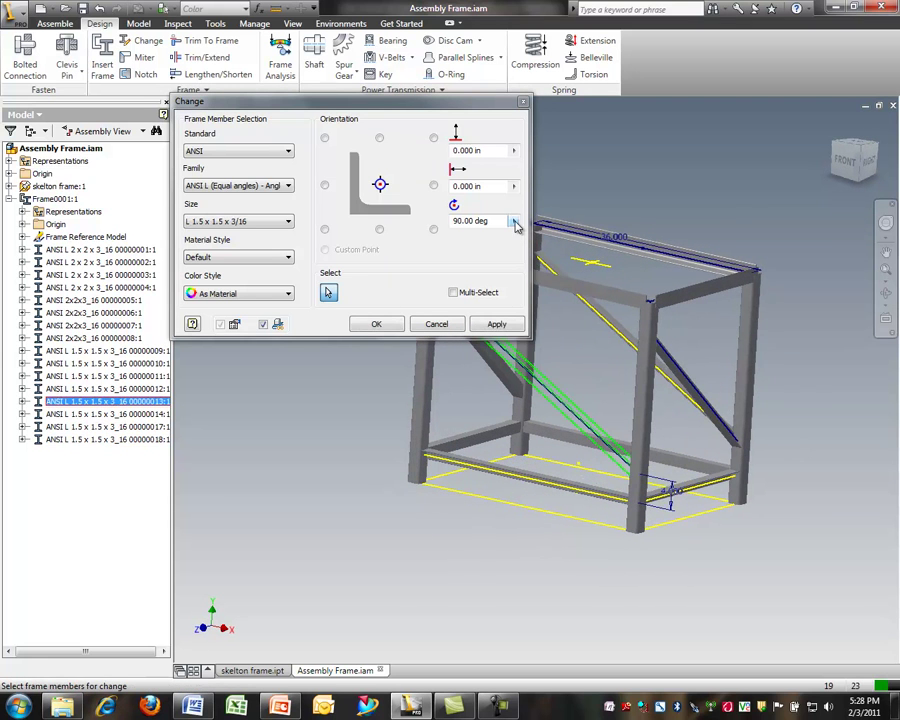
left_click(514, 221)
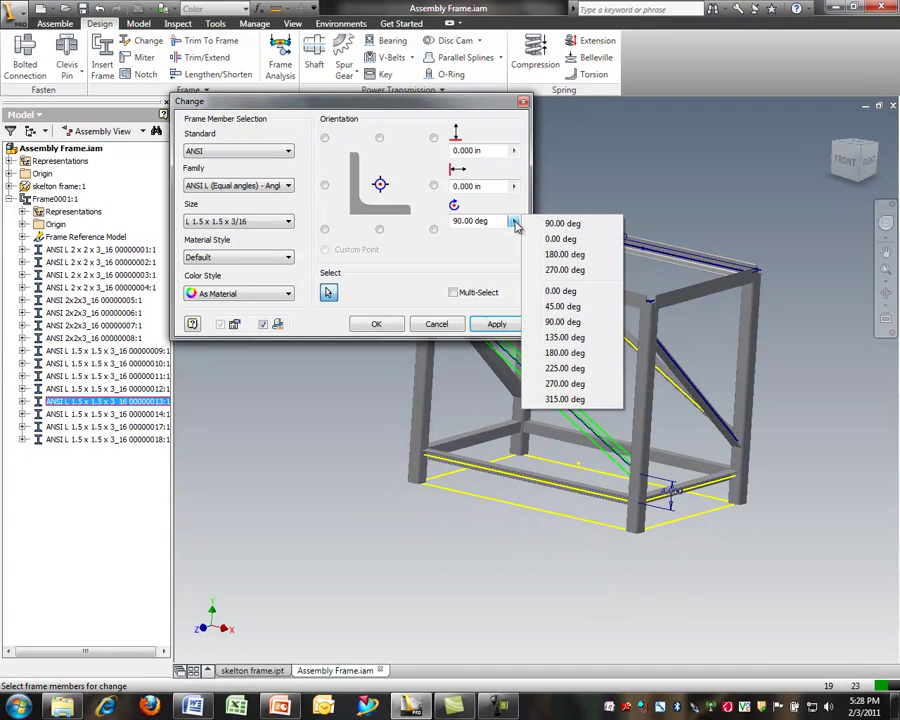
left_click(565, 384)
left_click(497, 325)
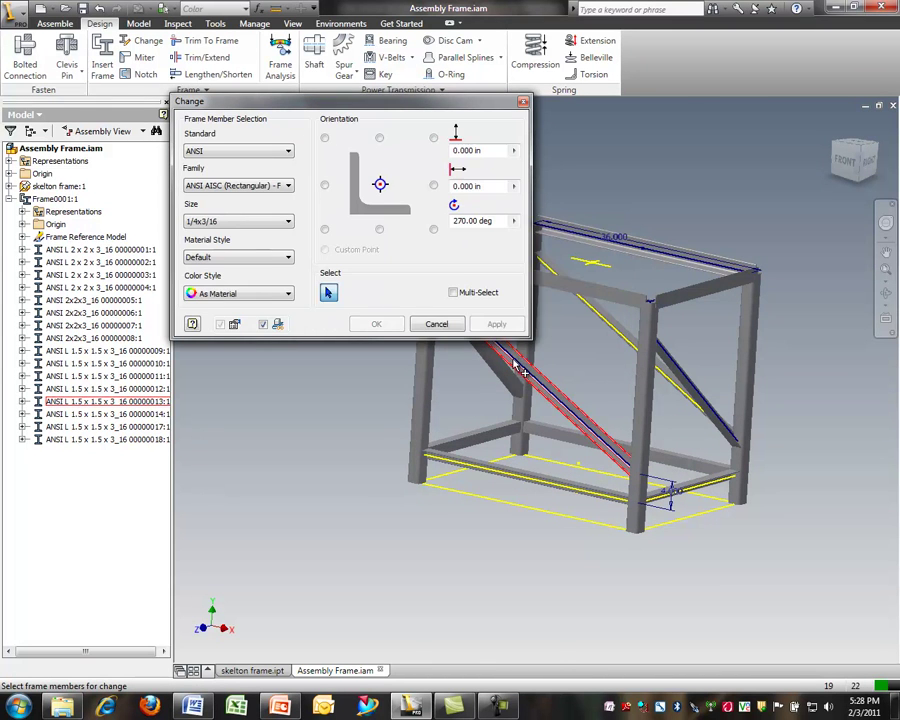
Set the rotation of the diagonal brace angle on the front 36 in side to 180 deg
scroll(522, 371, "down", 5)
scroll(524, 370, "up", 3)
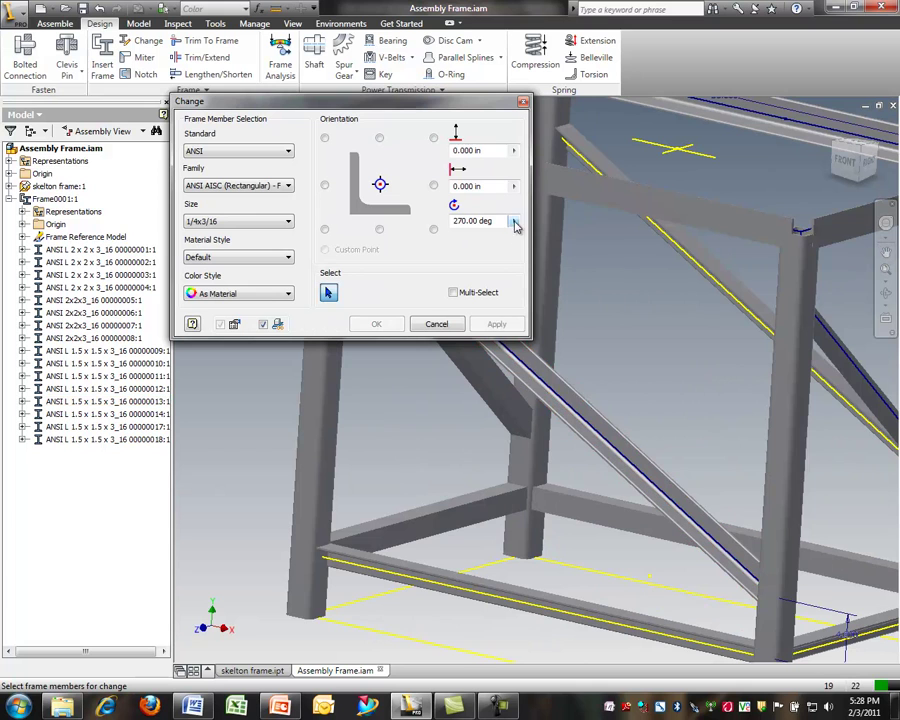
left_click(514, 222)
left_click(563, 353)
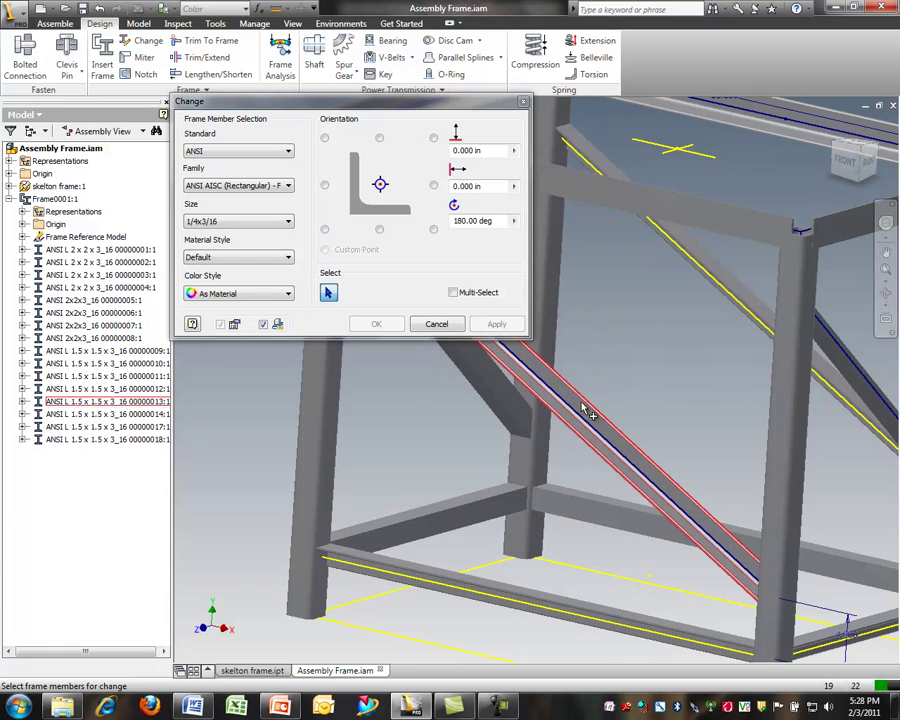
left_click(585, 410)
left_click(514, 222)
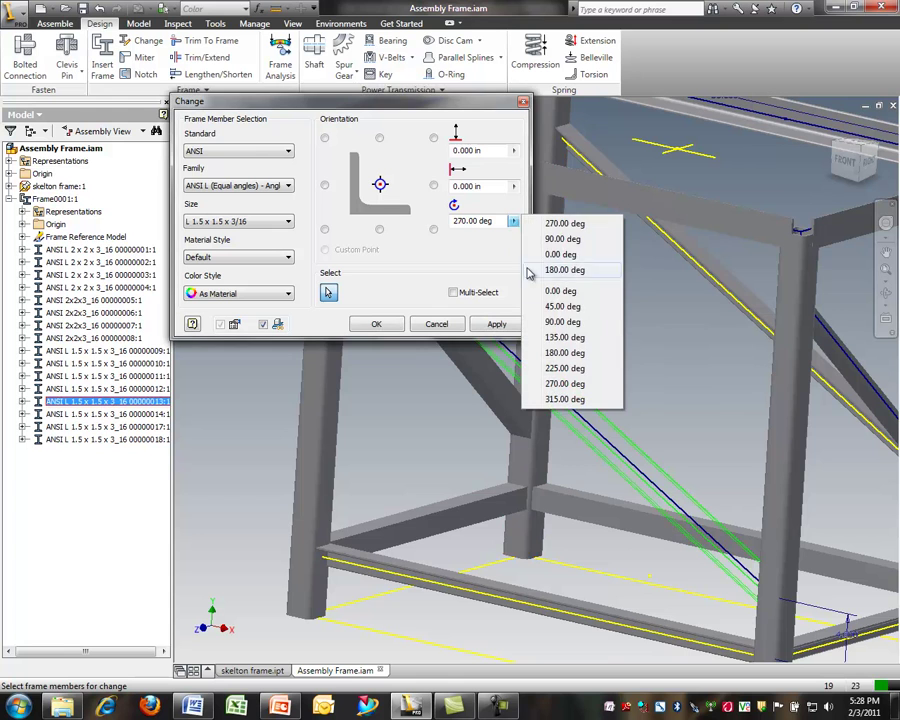
left_click(562, 353)
left_click(498, 323)
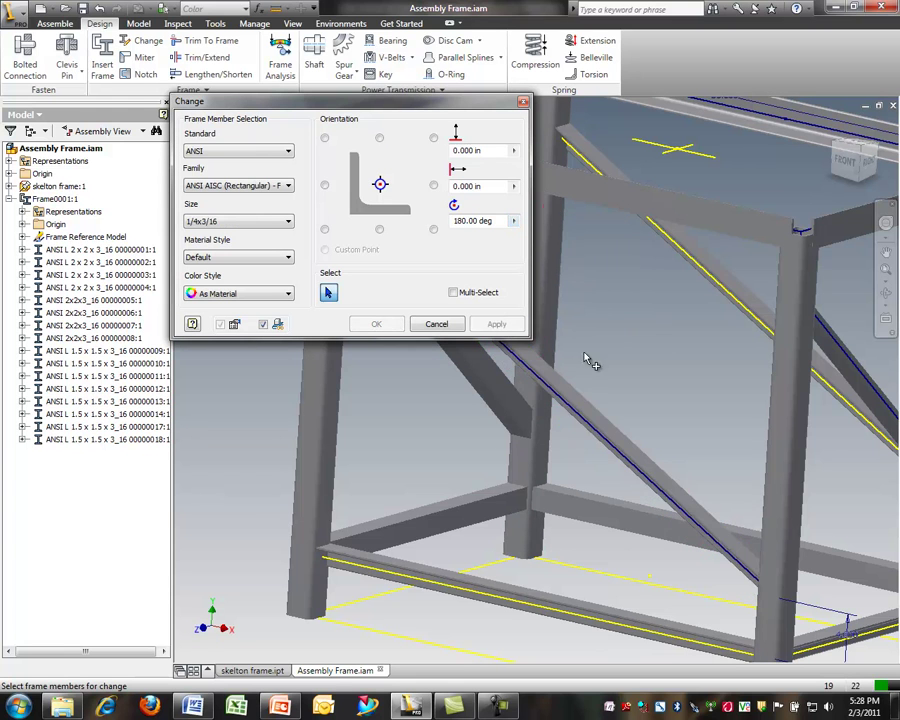
Set the rotation of the diagonal brace angle on the back 36 in side to 180 deg
scroll(683, 434, "up", 4)
scroll(540, 364, "down", 5)
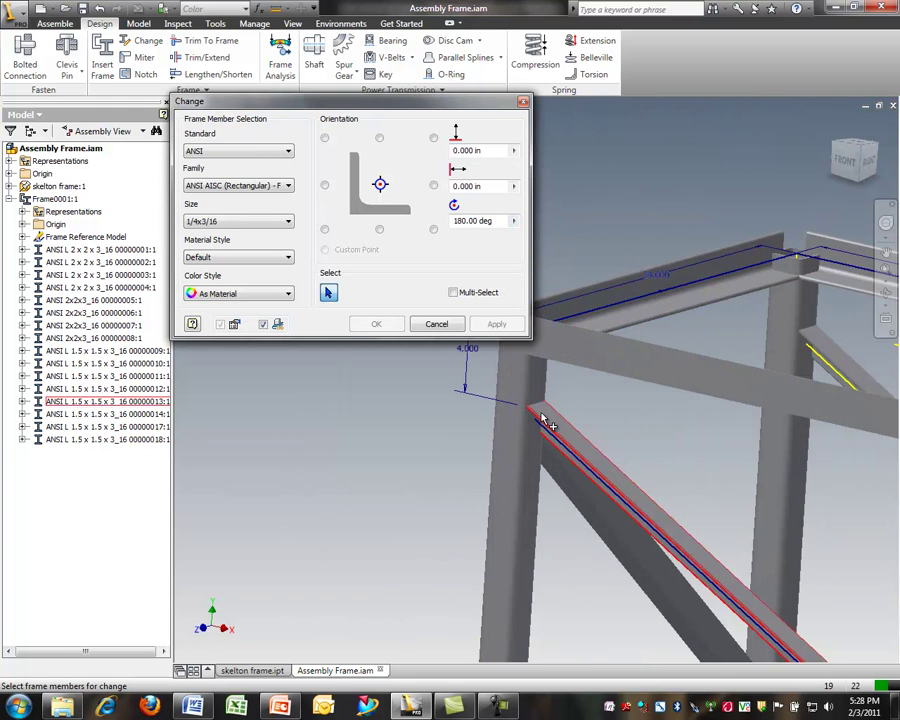
scroll(480, 385, "up", 5)
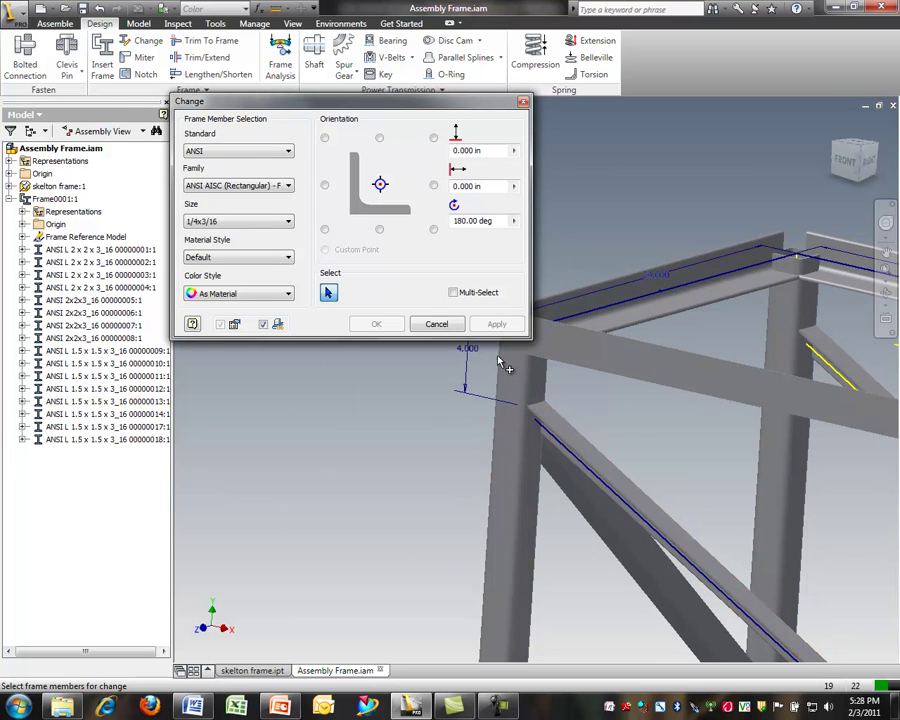
left_click(615, 422)
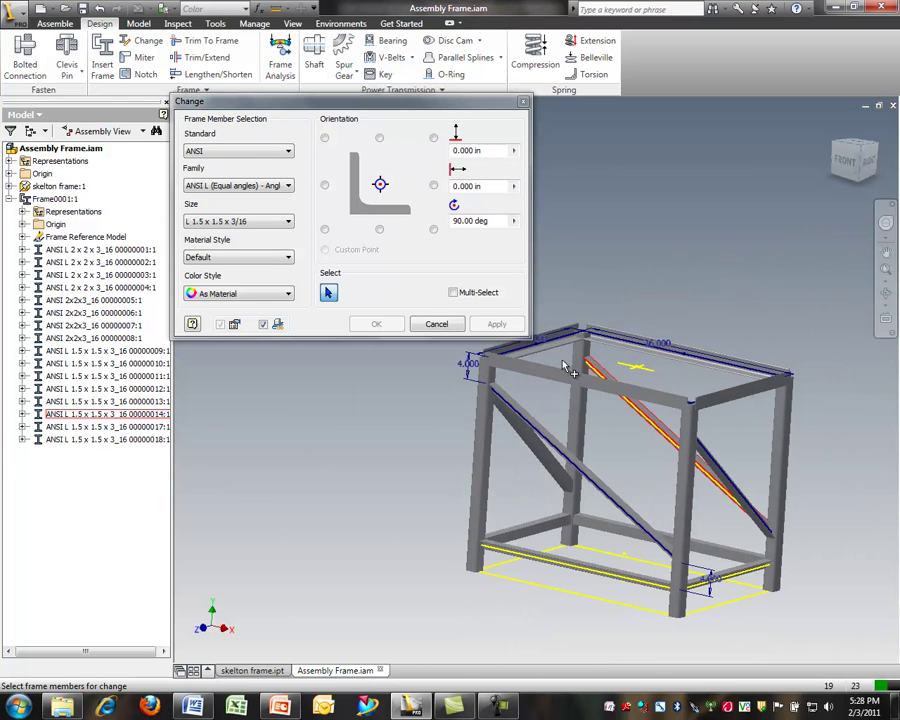
left_click(515, 221)
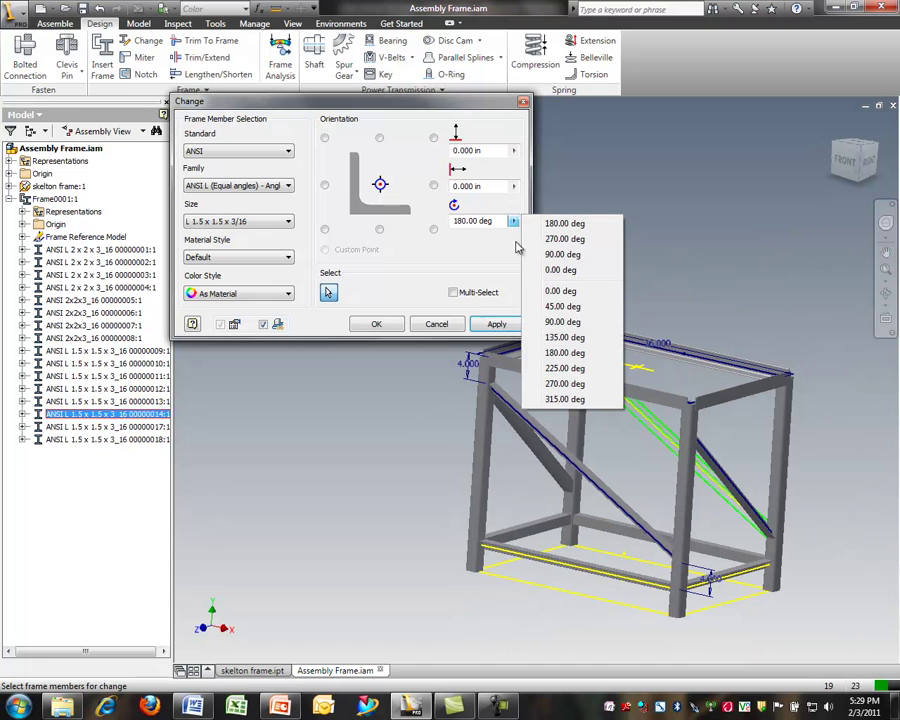
left_click(575, 348)
left_click(494, 326)
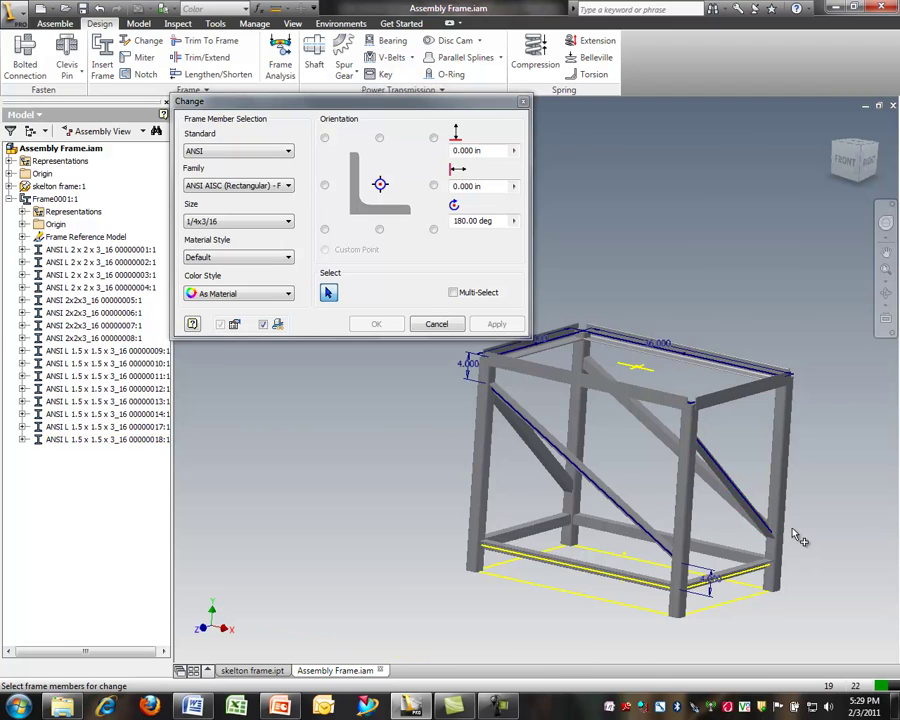
Try a rotation of 180 deg on the diagonal brace angle of the right 24 in side
scroll(797, 532, "down", 5)
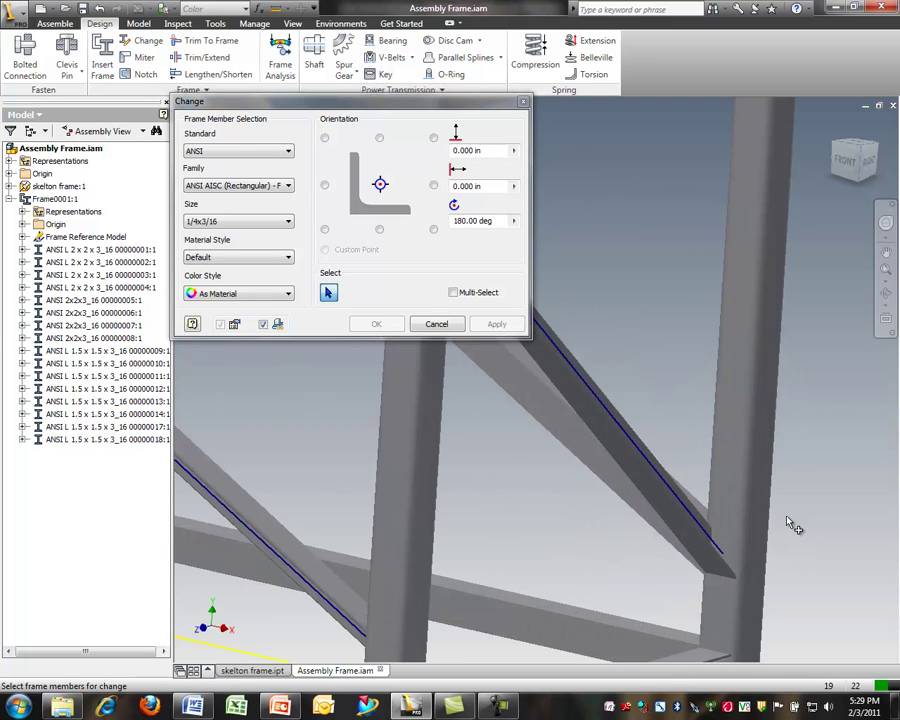
left_click(648, 381)
left_click(607, 440)
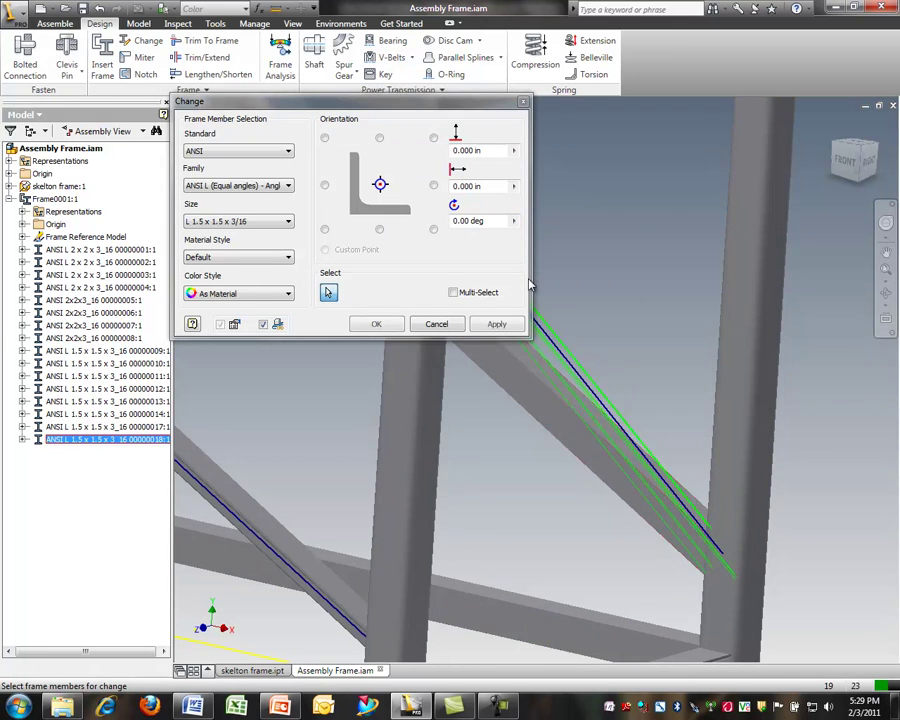
left_click(514, 221)
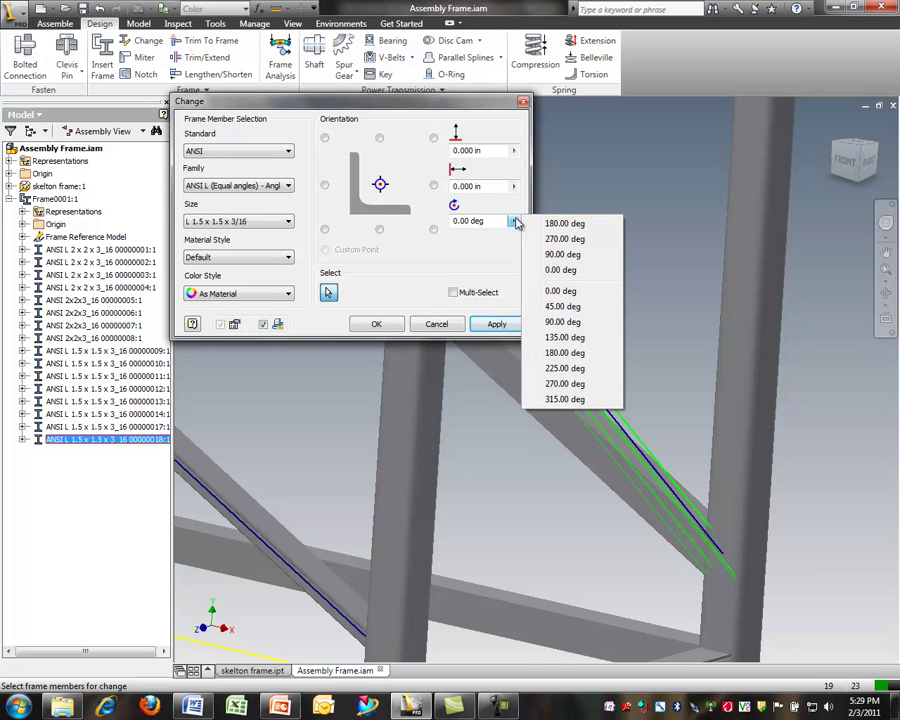
left_click(549, 352)
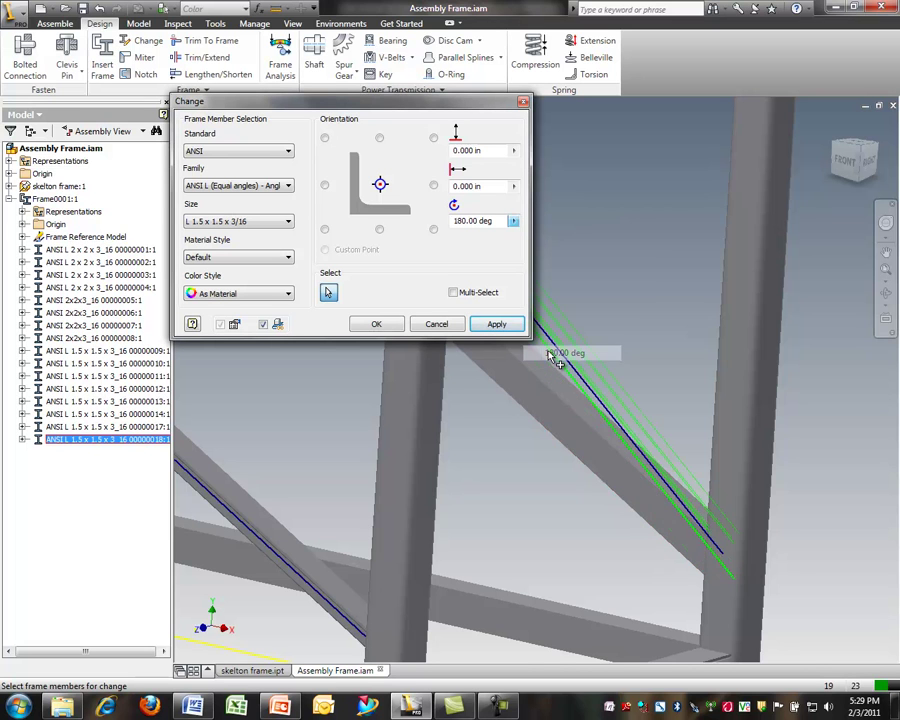
left_click(505, 330)
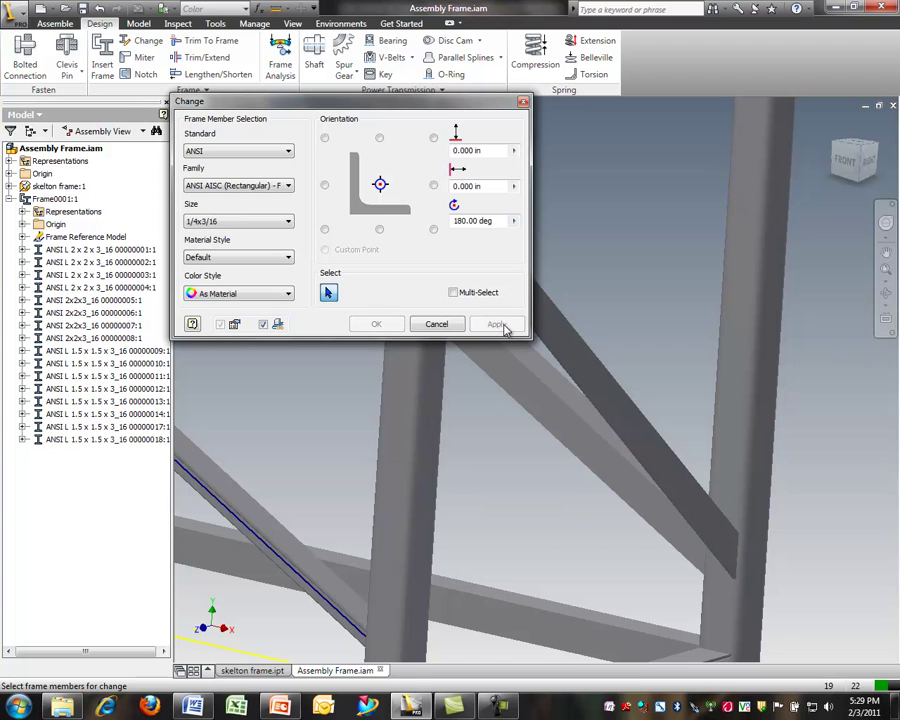
Try a rotation of 270 deg on the diagonal brace angle of the right 24 in side
left_click(513, 222)
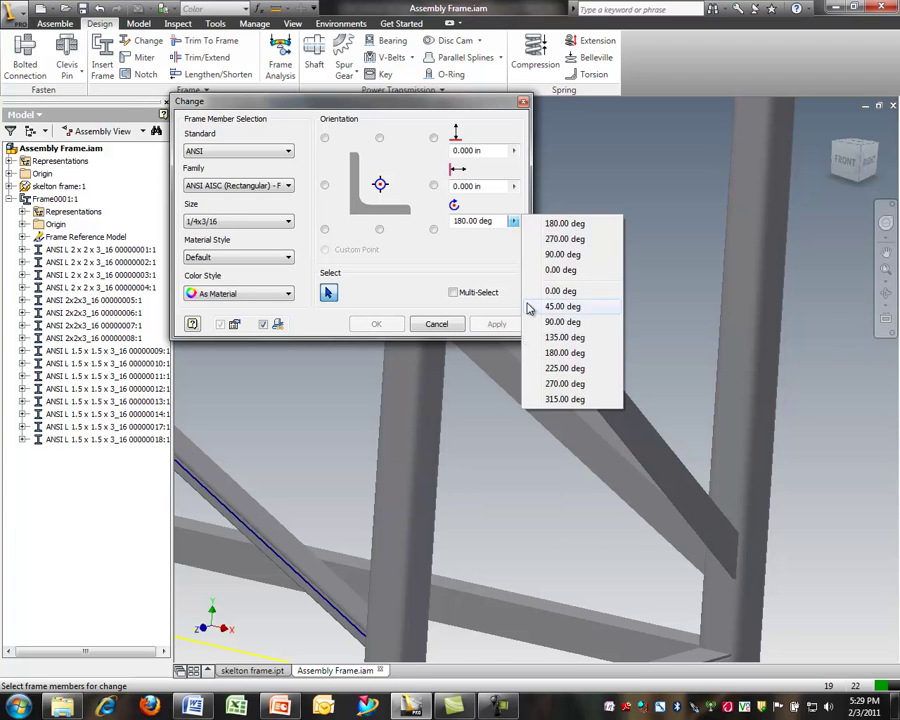
left_click(563, 384)
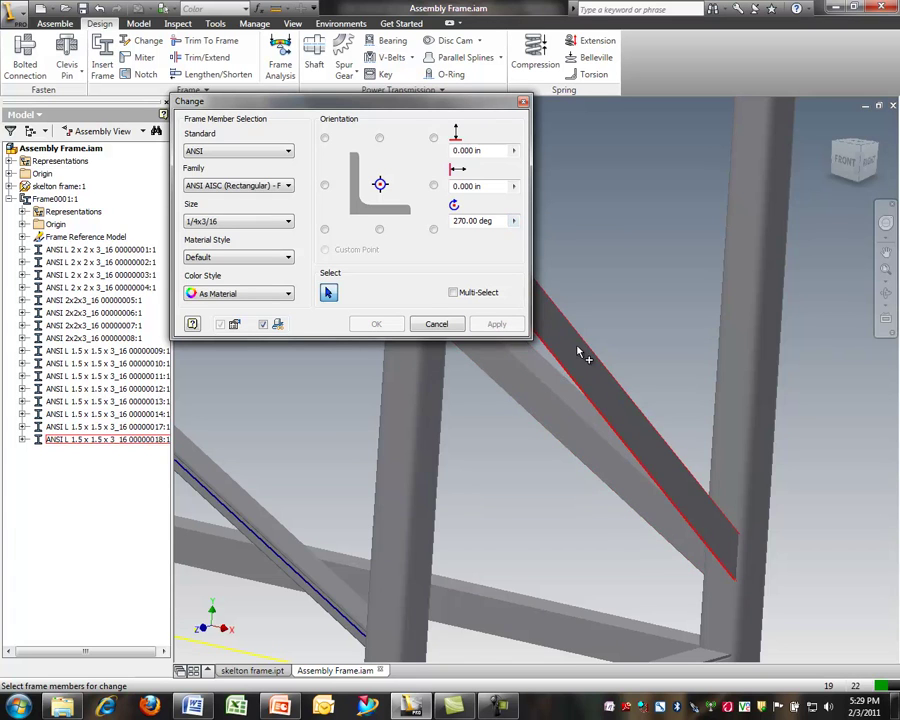
left_click(541, 331)
left_click(513, 221)
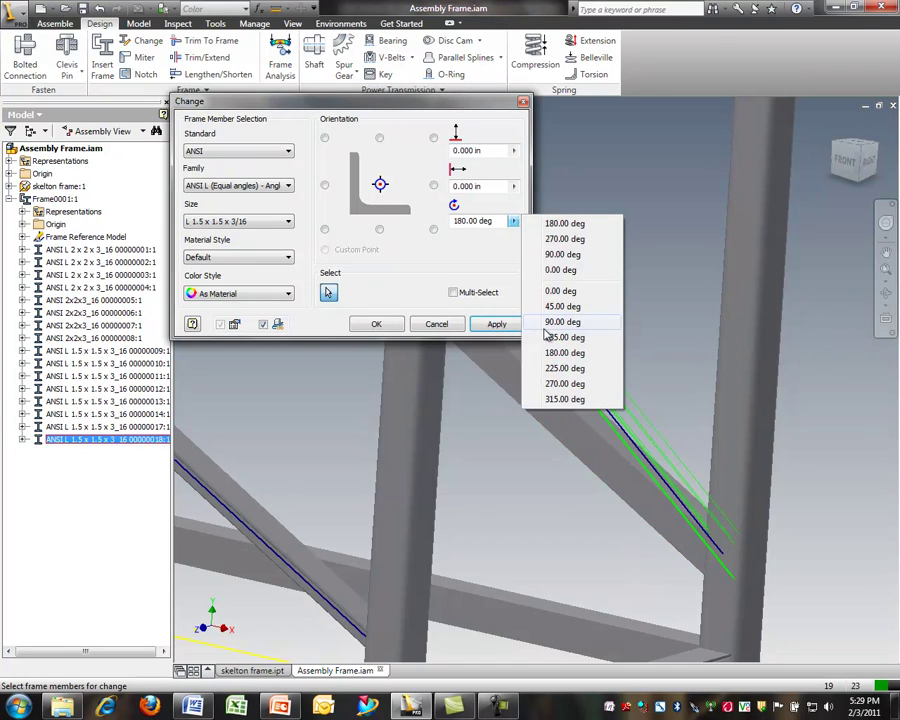
left_click(567, 384)
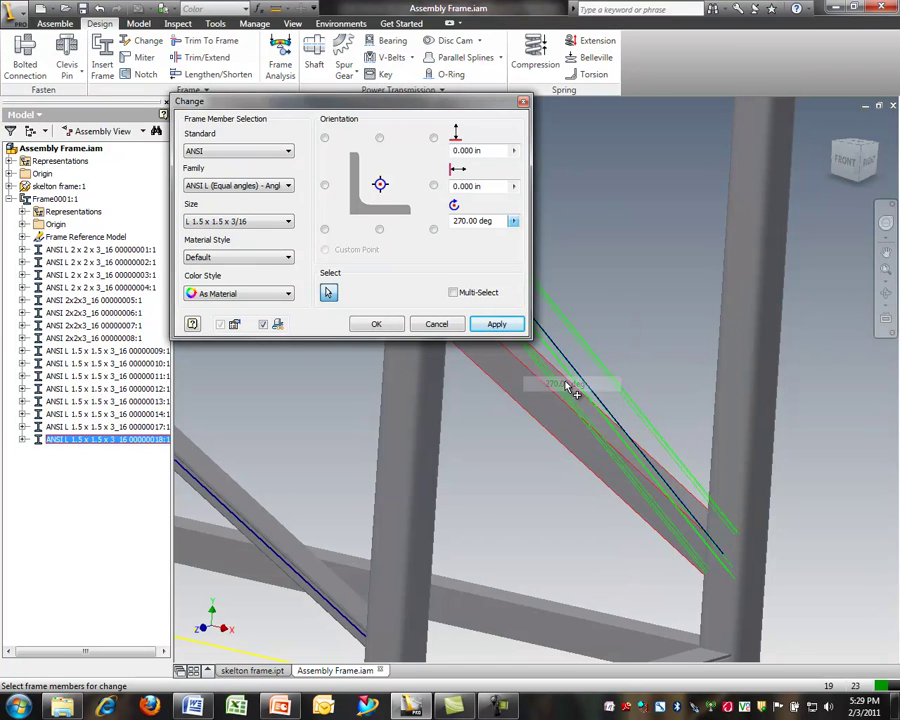
left_click(502, 326)
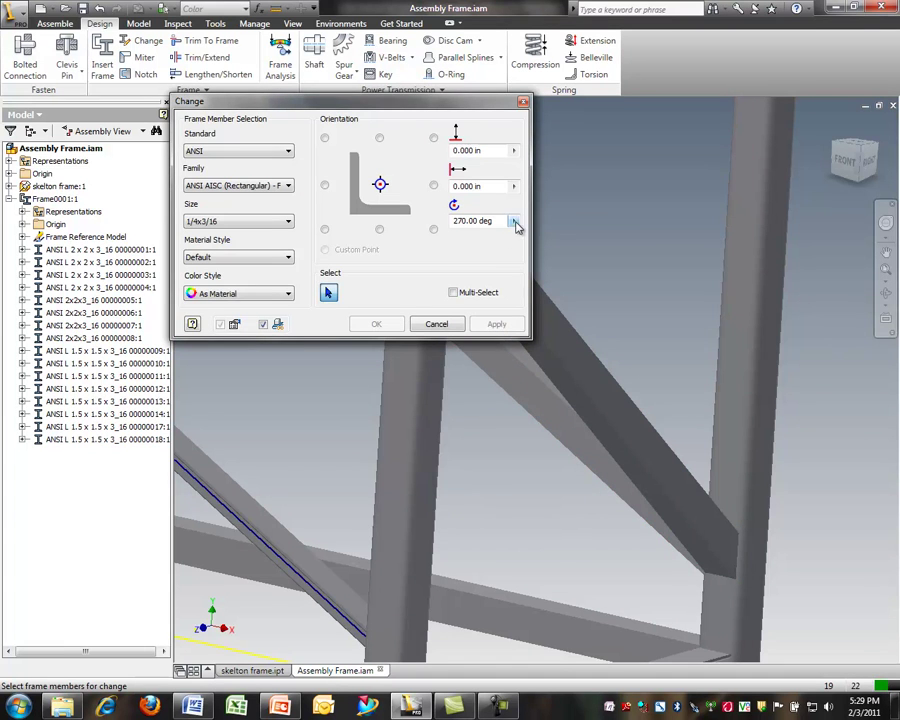
Set the rotation of the diagonal brace angle on the right 24 in side to 90 deg
left_click(514, 222)
left_click(553, 322)
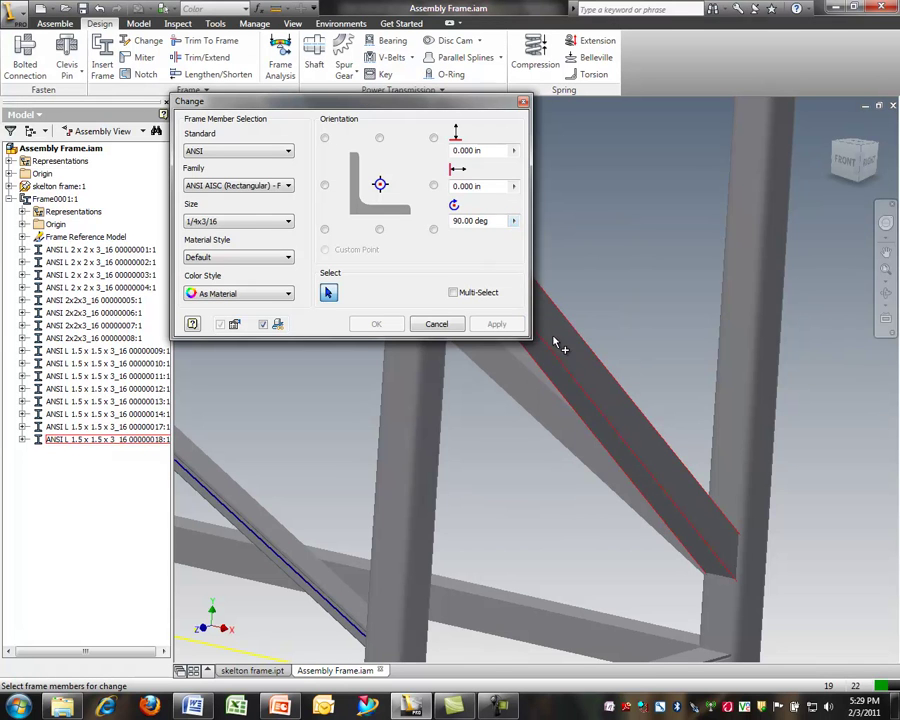
left_click(560, 345)
left_click(514, 222)
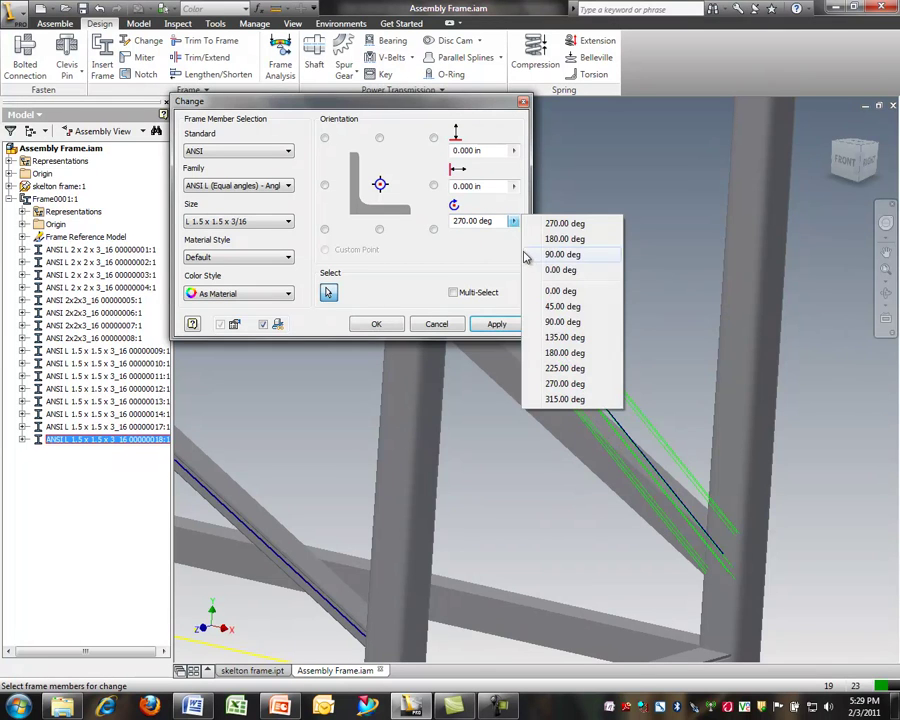
left_click(553, 323)
left_click(516, 323)
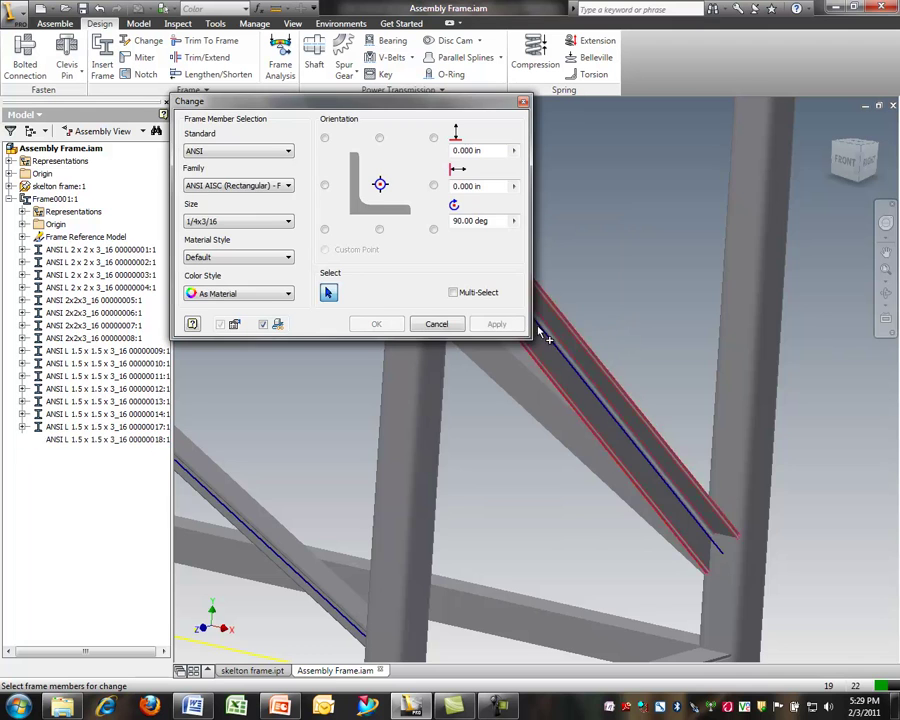
Set the rotation of the diagonal brace angle on the left 24 in side to 90 deg and finish changing members
scroll(741, 400, "up", 5)
scroll(524, 369, "down", 5)
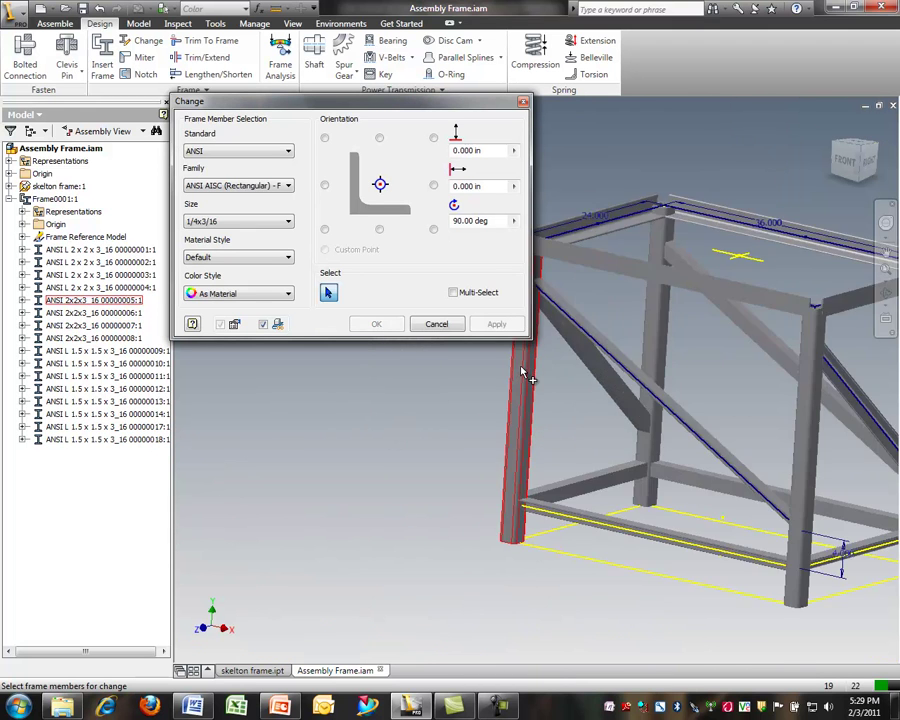
left_click(636, 358)
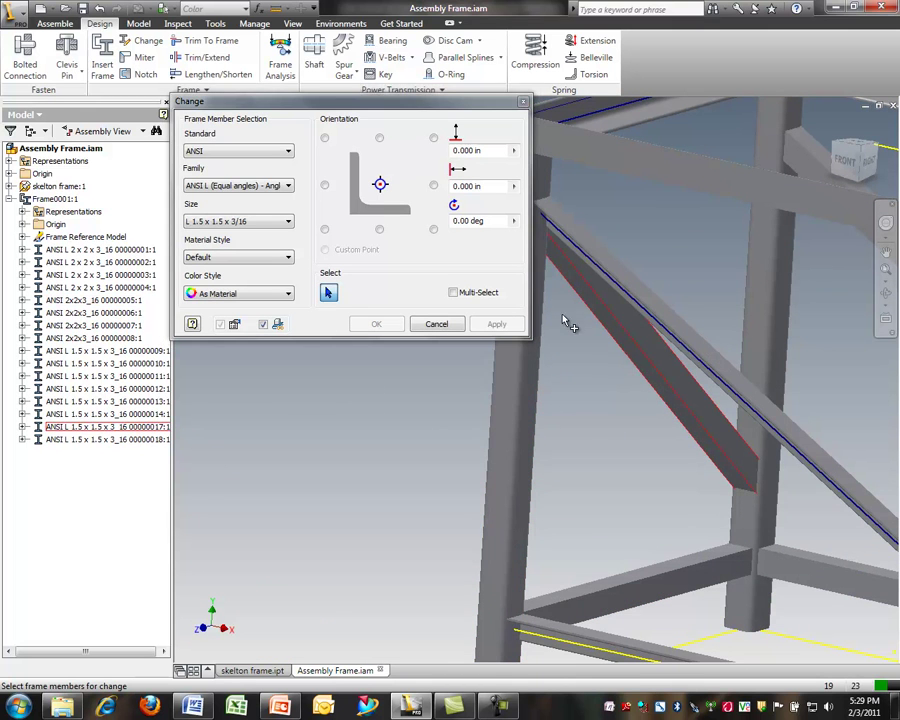
left_click(515, 221)
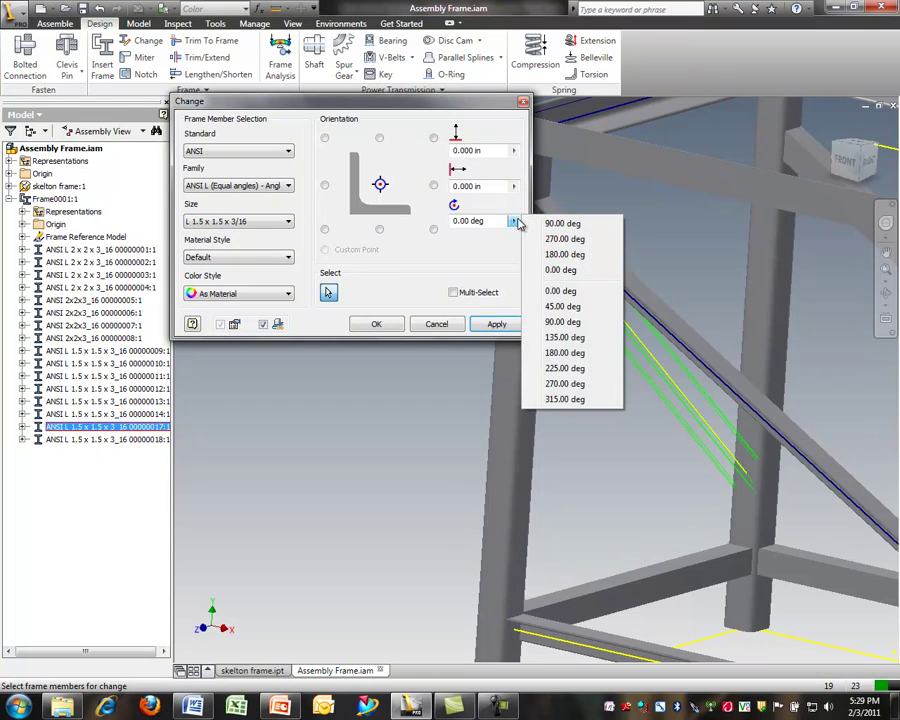
left_click(556, 323)
left_click(506, 326)
mouse_move(598, 365)
middle_mouse_down("shift")
mouse_move(629, 358)
mouse_move(599, 360)
mouse_move(611, 353)
mouse_move(609, 365)
middle_mouse_up("shift")
scroll(599, 360, "down", 5)
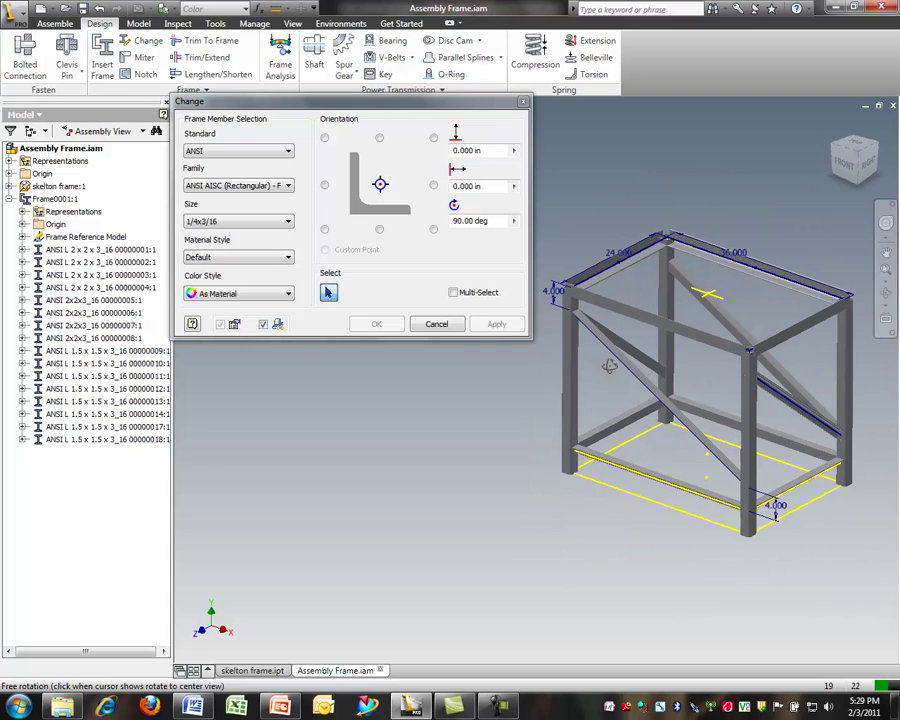
left_click(447, 328)
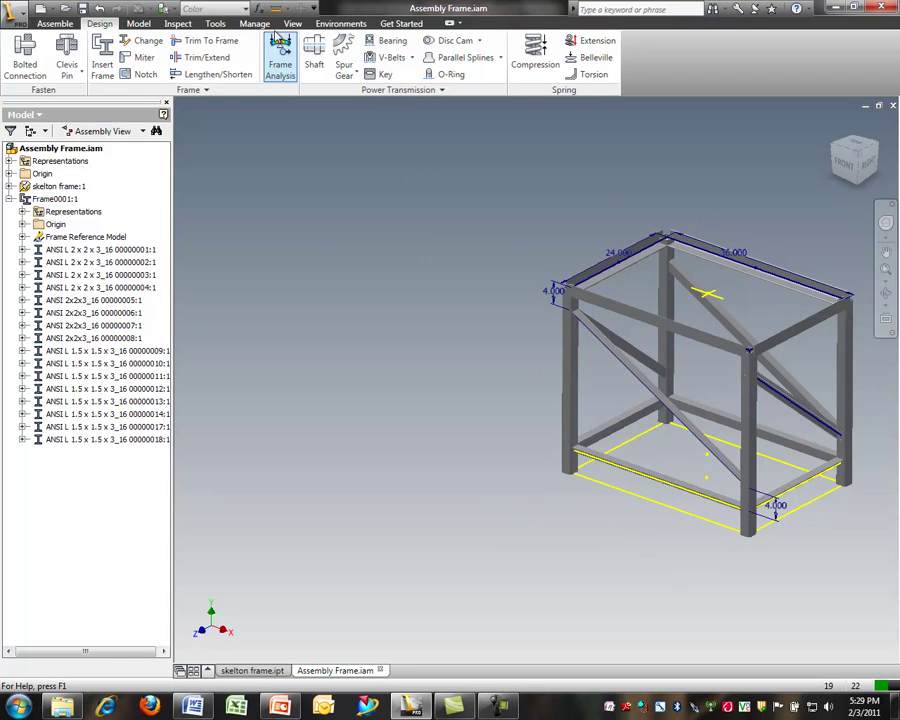
Turn off the visibility of all 2D and 3D sketches in the assembly
left_click(291, 23)
left_click(22, 58)
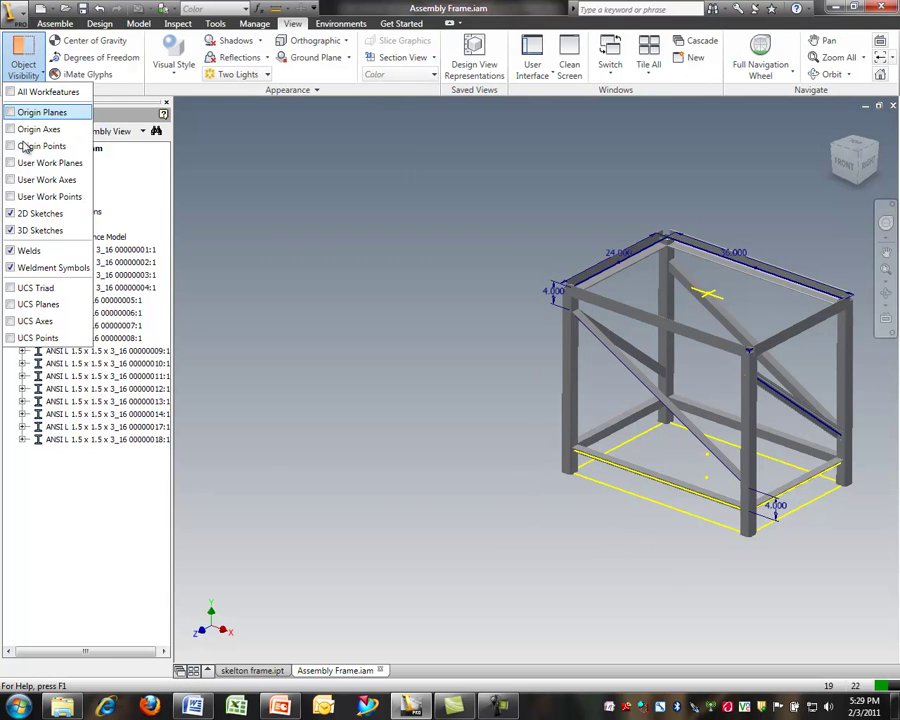
left_click(15, 214)
left_click(14, 230)
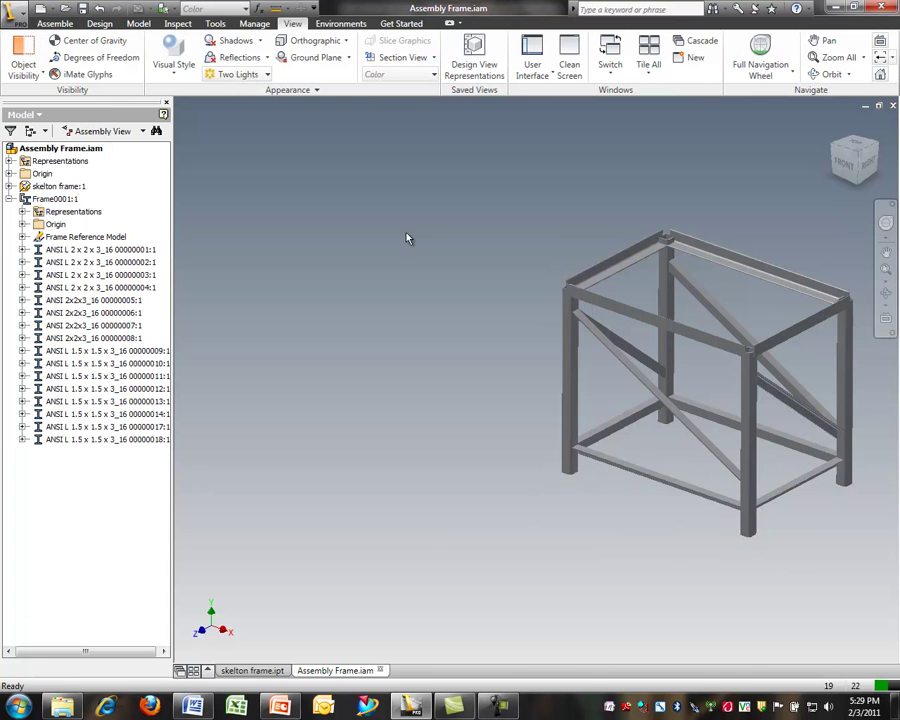
Miter the left 24 in top angle with the back 36 in top angle at their shared corner
scroll(788, 337, "up", 6)
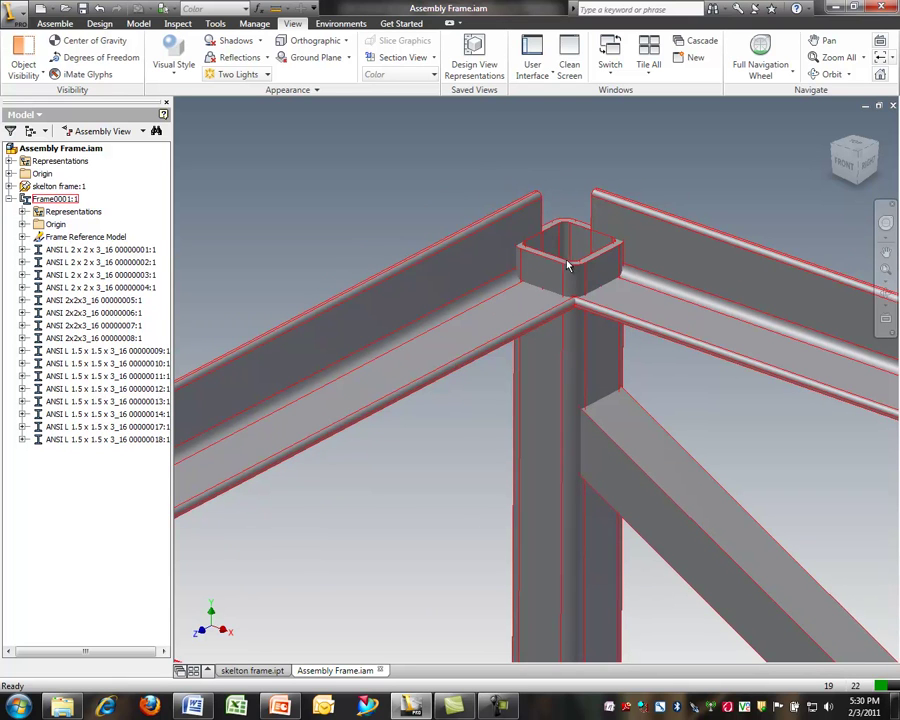
scroll(565, 265, "up", 5)
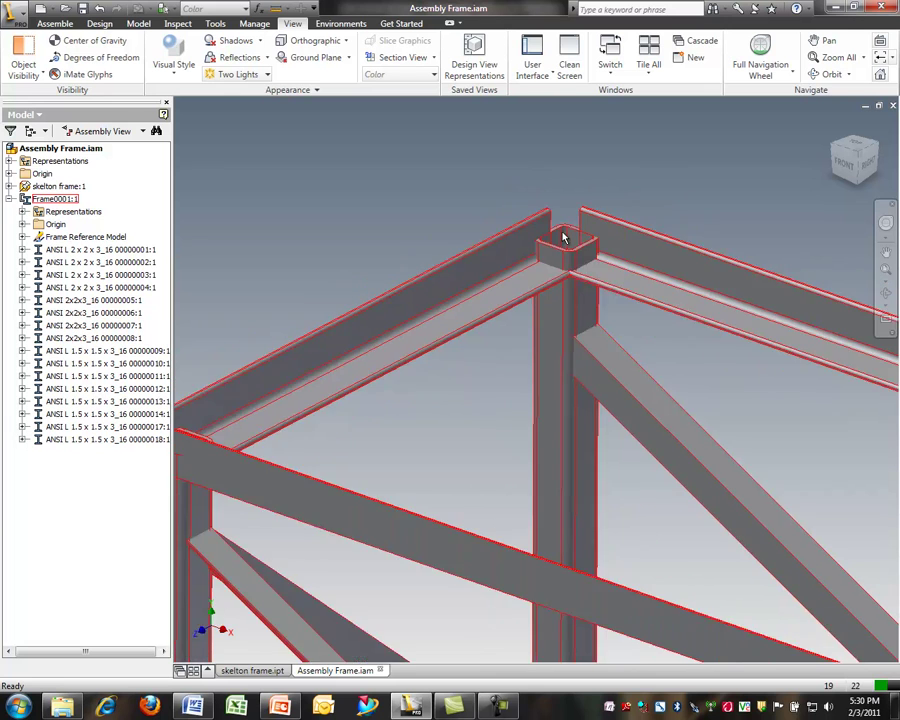
left_click(102, 24)
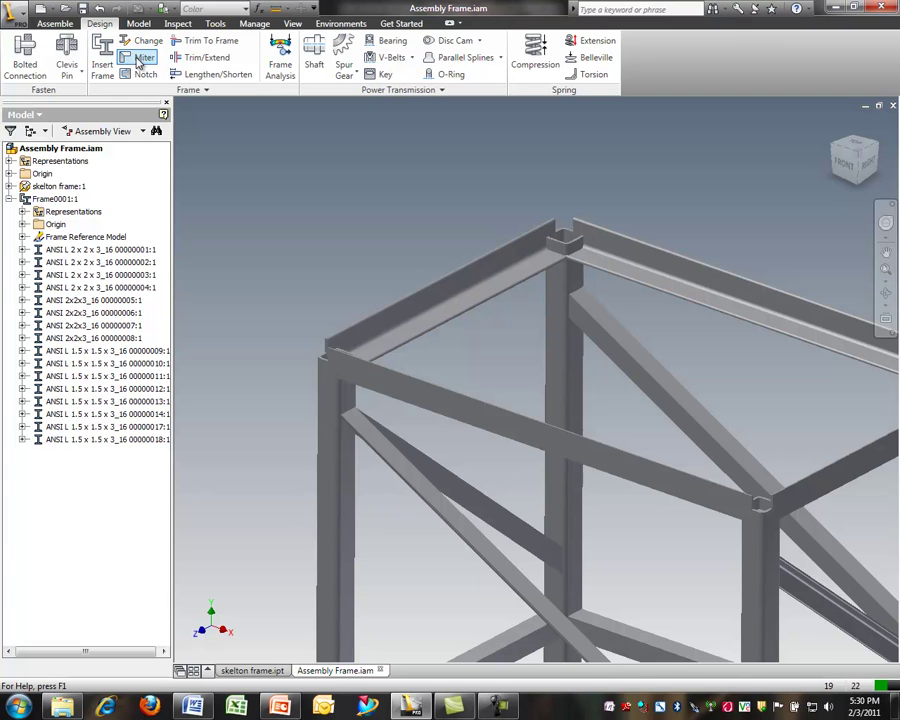
left_click(140, 58)
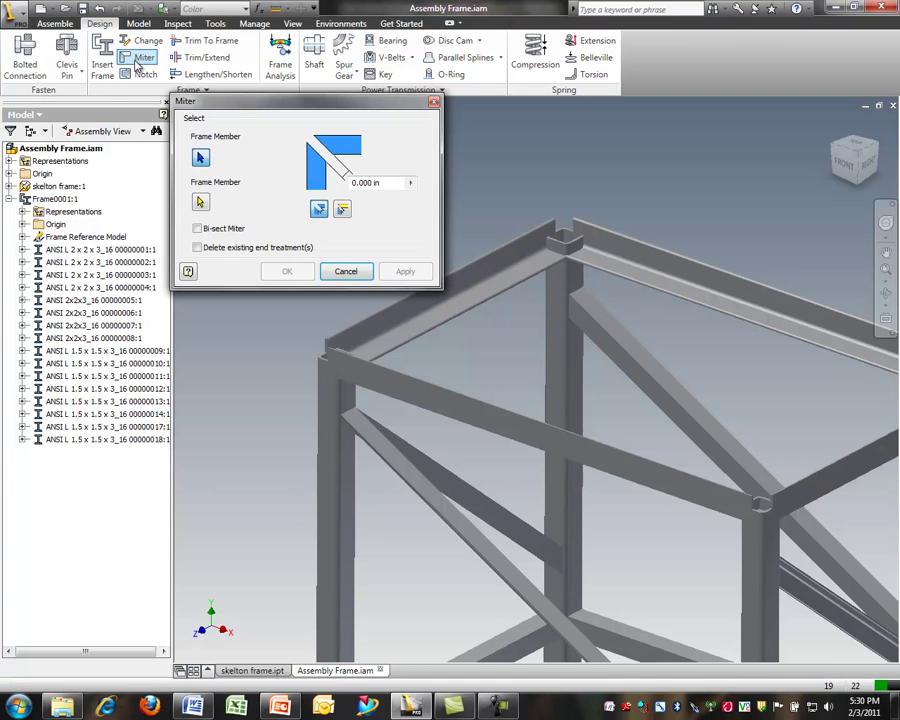
left_click(546, 238)
left_click(562, 263)
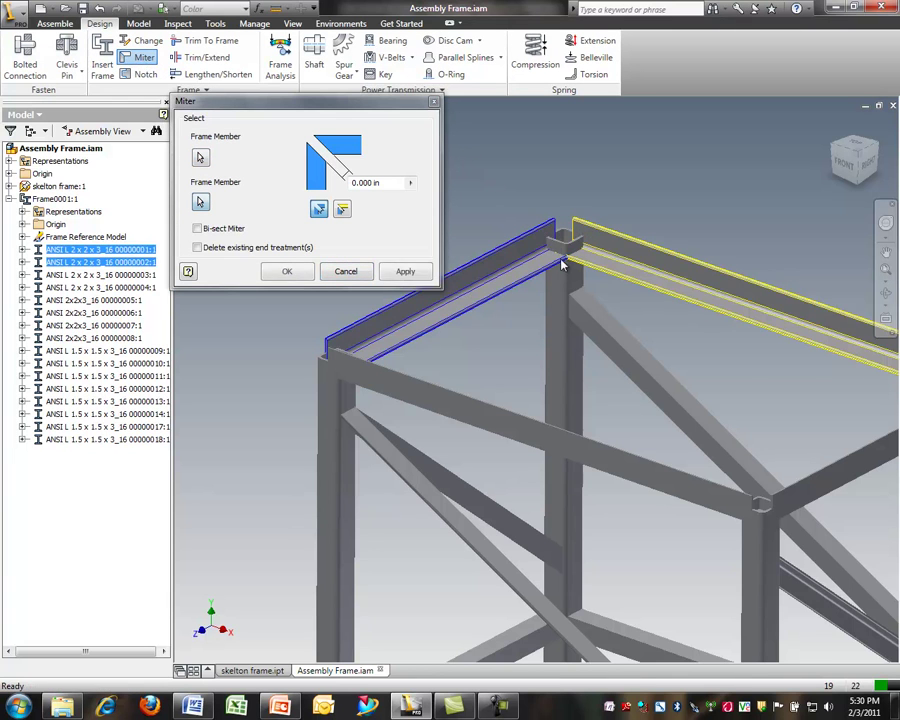
left_click(416, 271)
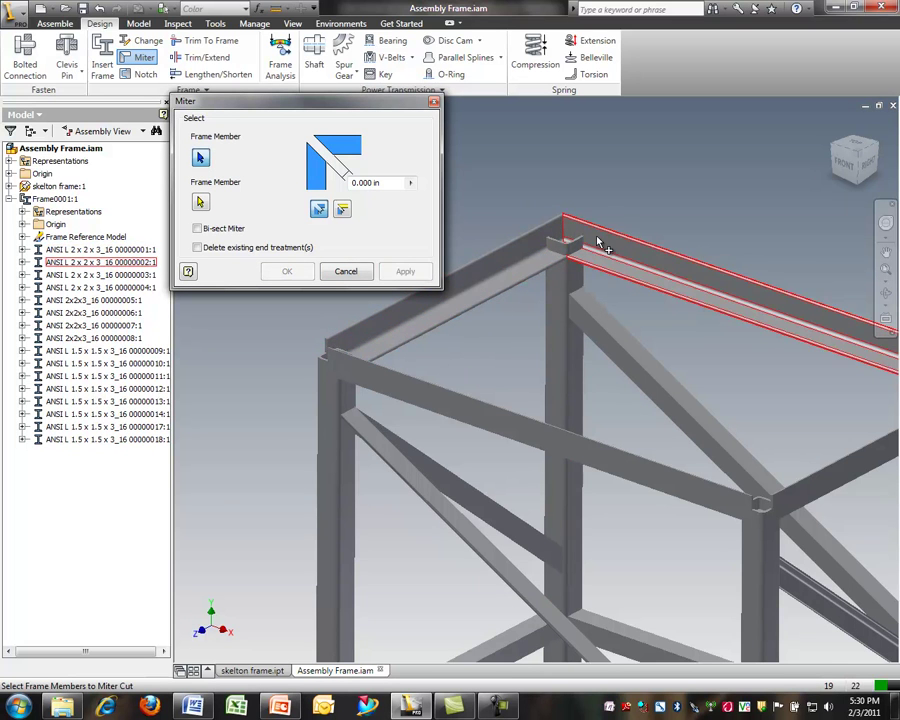
Miter the front 36 in top angle with the left and right 24 in top angles at both front corners
left_click(360, 366)
left_click(345, 338)
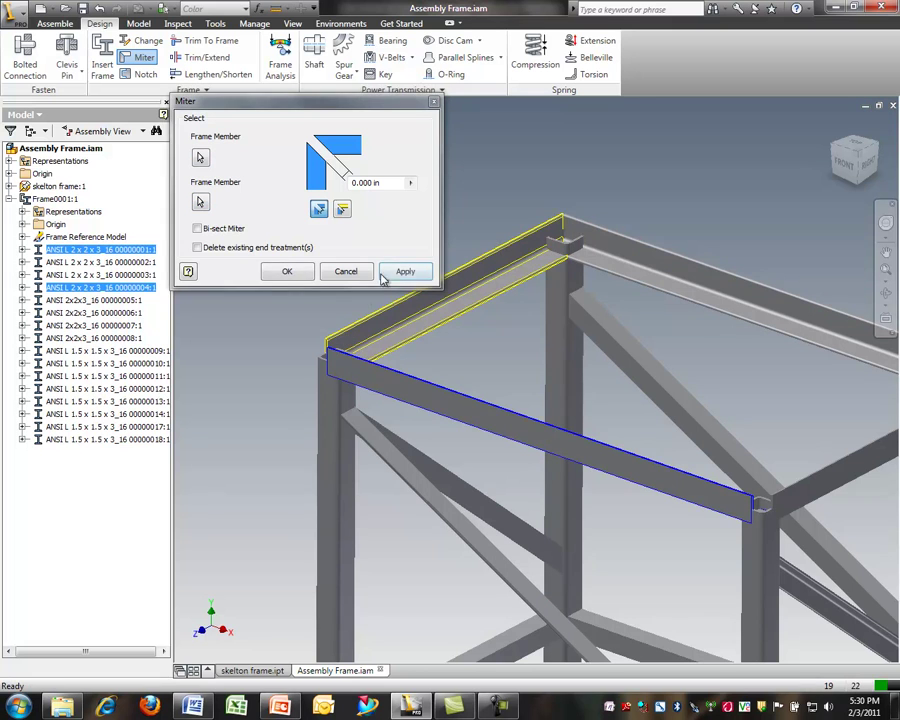
left_click(403, 271)
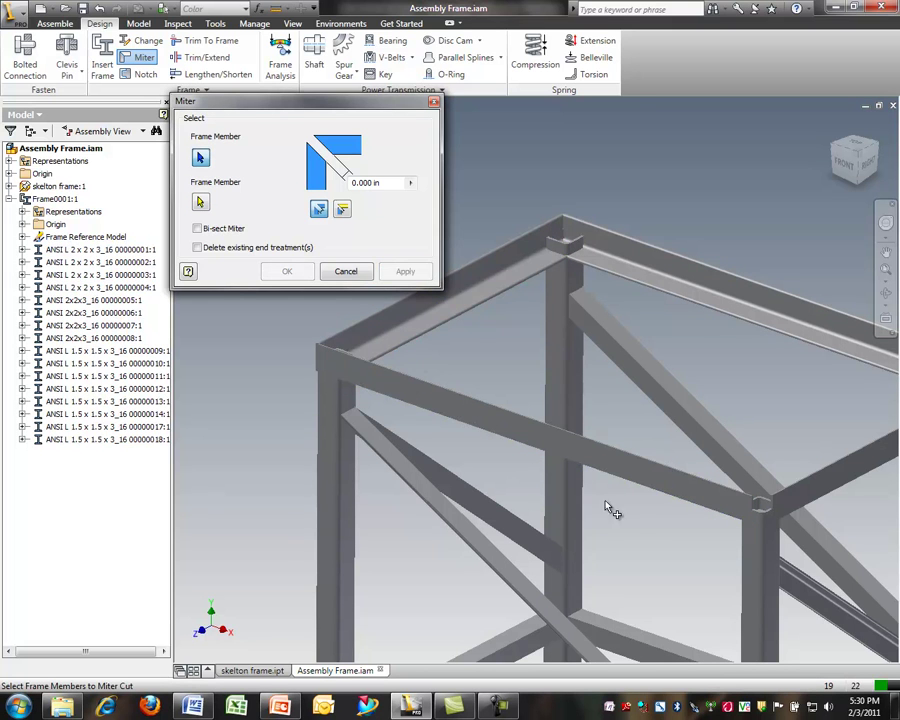
left_click(690, 496)
left_click(804, 484)
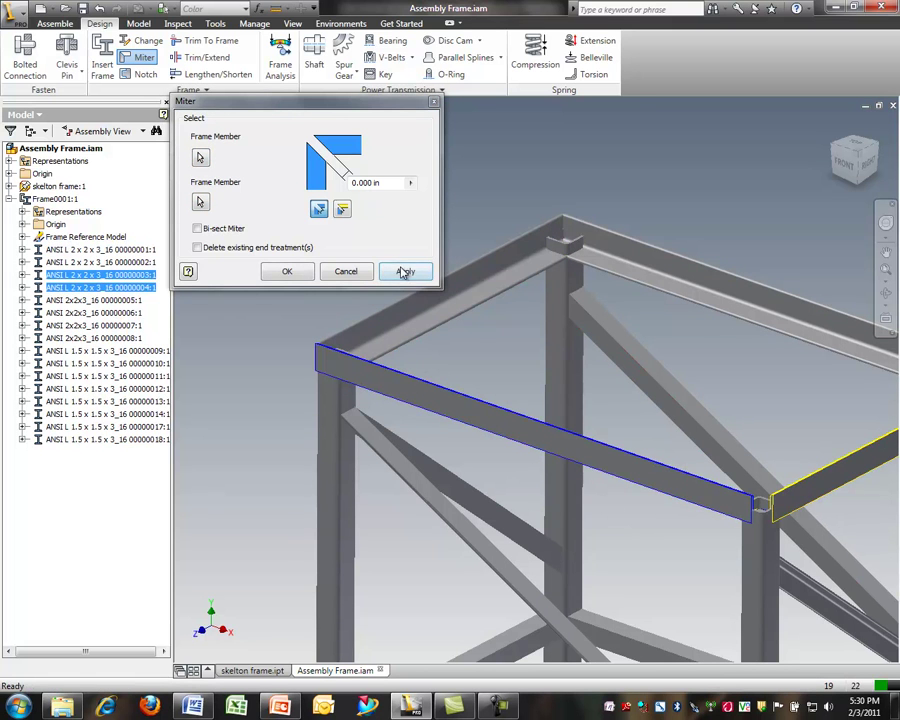
left_click(400, 268)
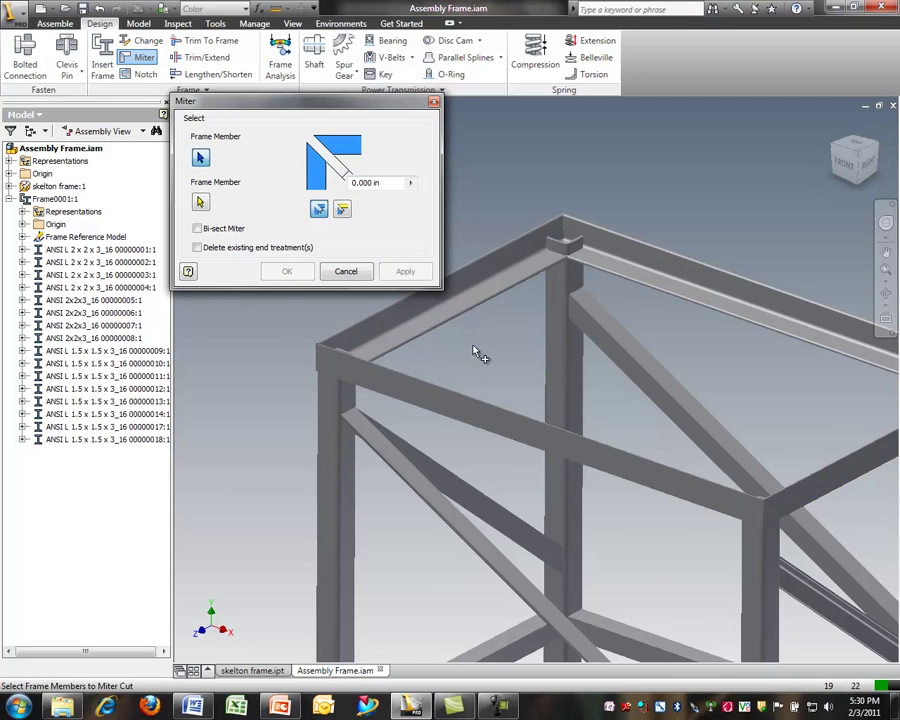
Miter the back 36 in top angle with the right 24 in top angle at their shared corner and finish mitering
scroll(482, 346, "down", 4)
scroll(743, 356, "up", 6)
left_click(783, 377)
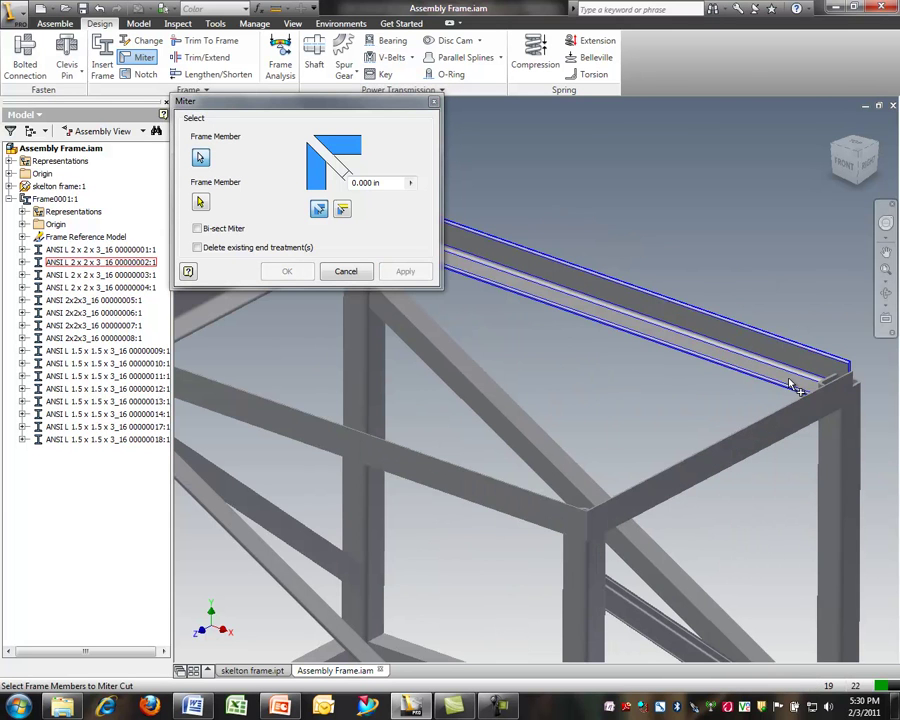
left_click(808, 412)
left_click(419, 277)
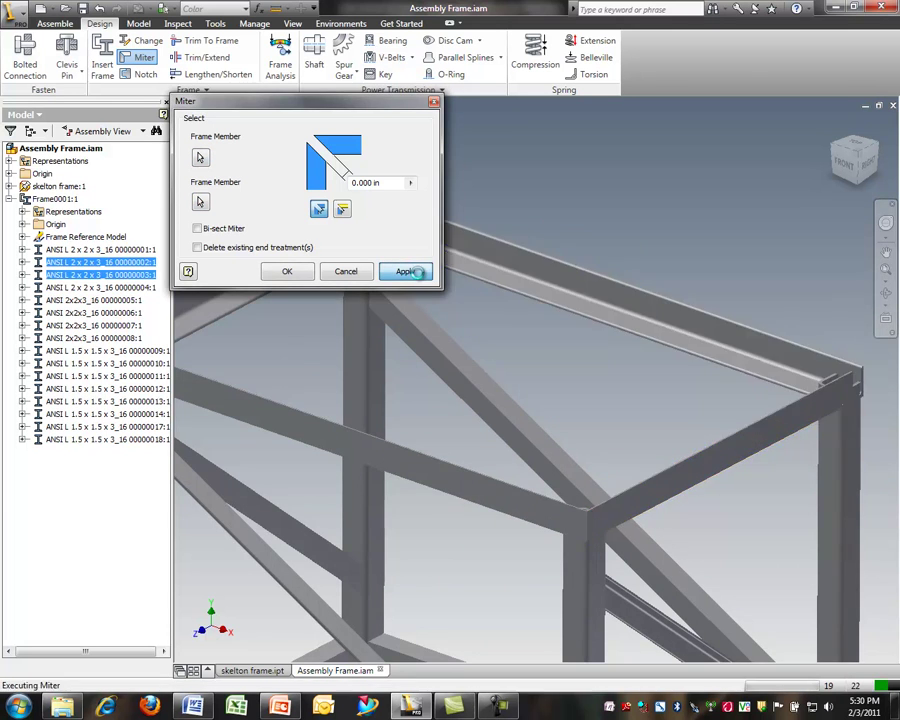
left_click(361, 276)
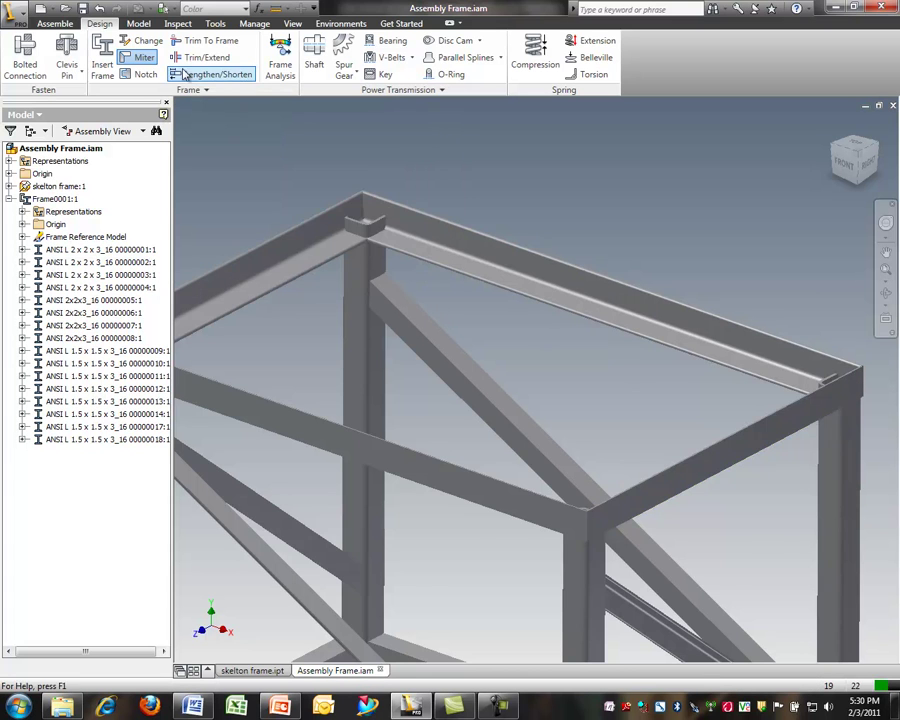
Trim the four vertical square tube legs to the underside face of the left 24 in top angle with Trim/Extend, using a 0.000 in offset
scroll(448, 244, "down", 3)
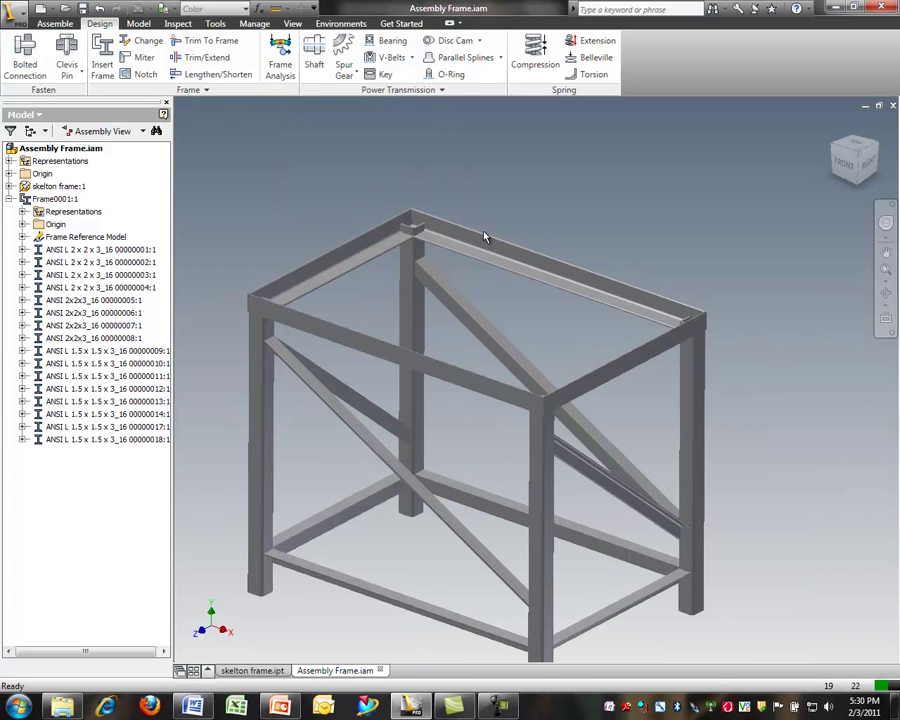
left_click(204, 63)
left_click_drag(243, 101, 208, 99)
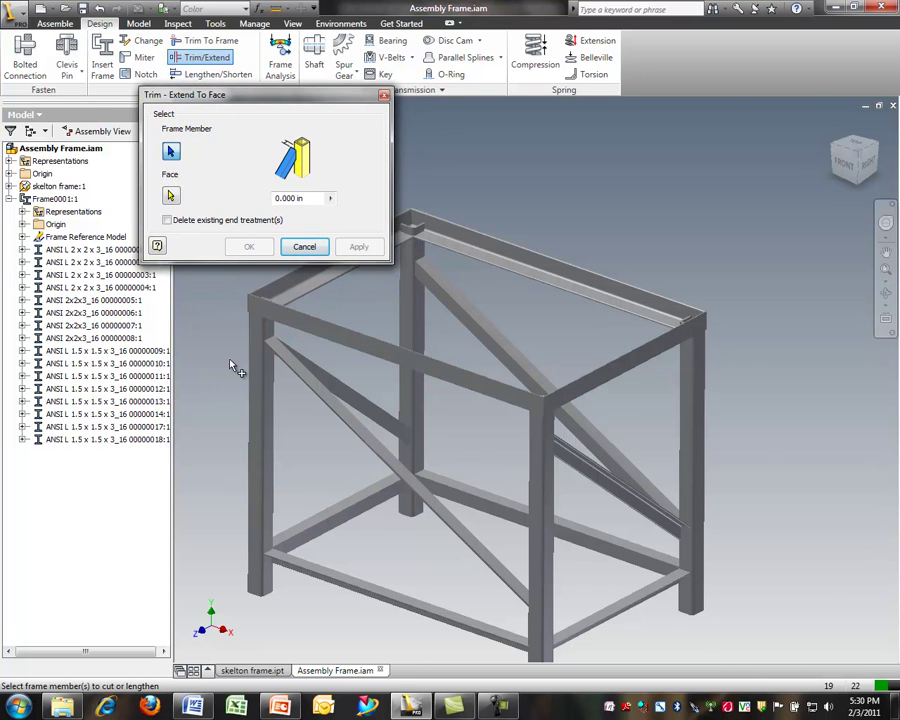
scroll(240, 315, "up", 4)
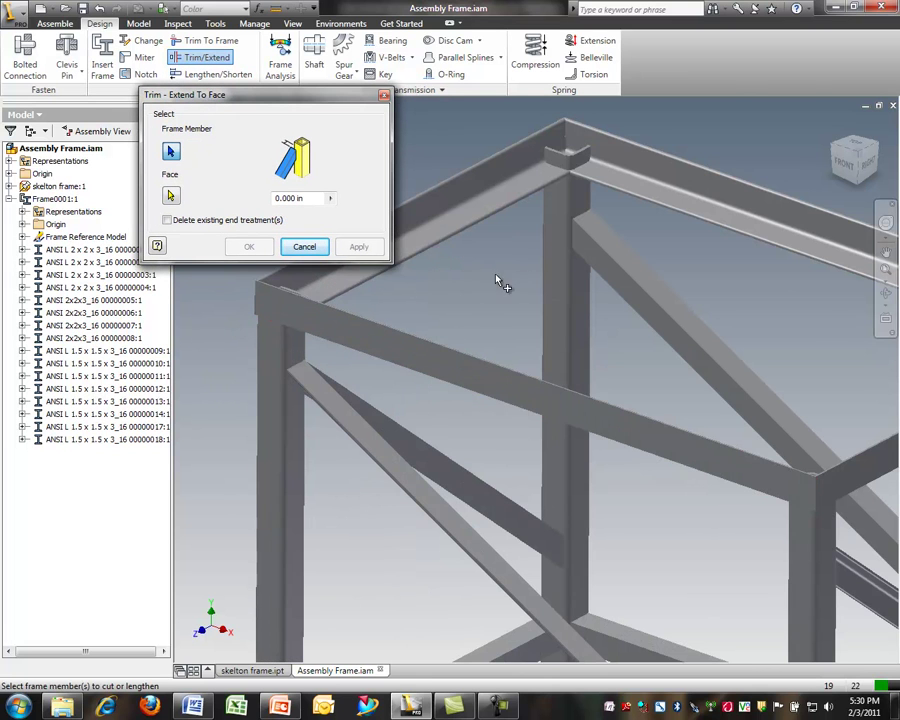
left_click(557, 218)
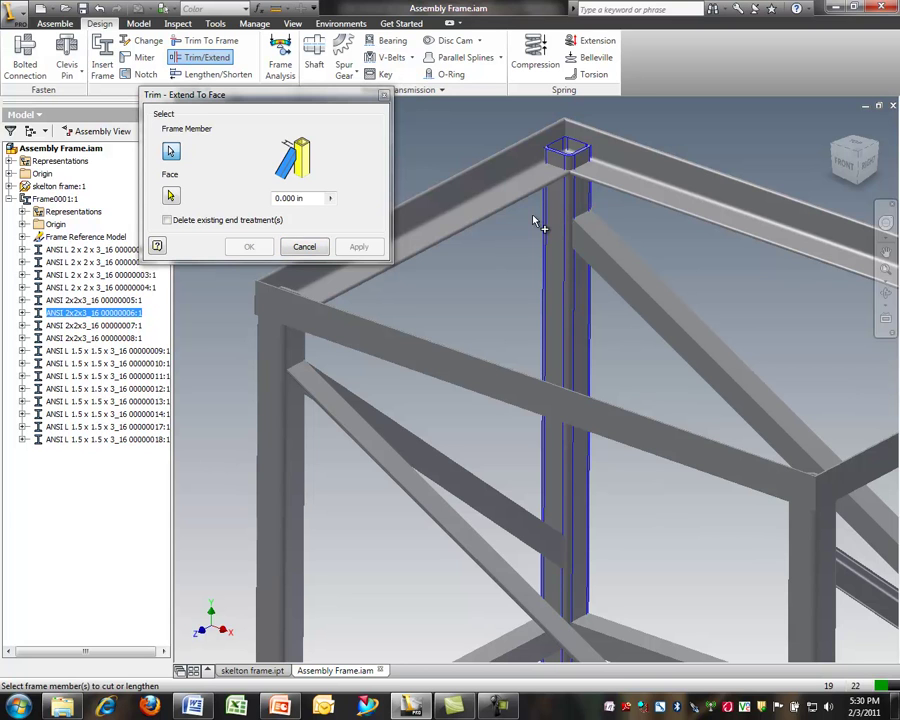
left_click(270, 338)
scroll(266, 326, "down", 4)
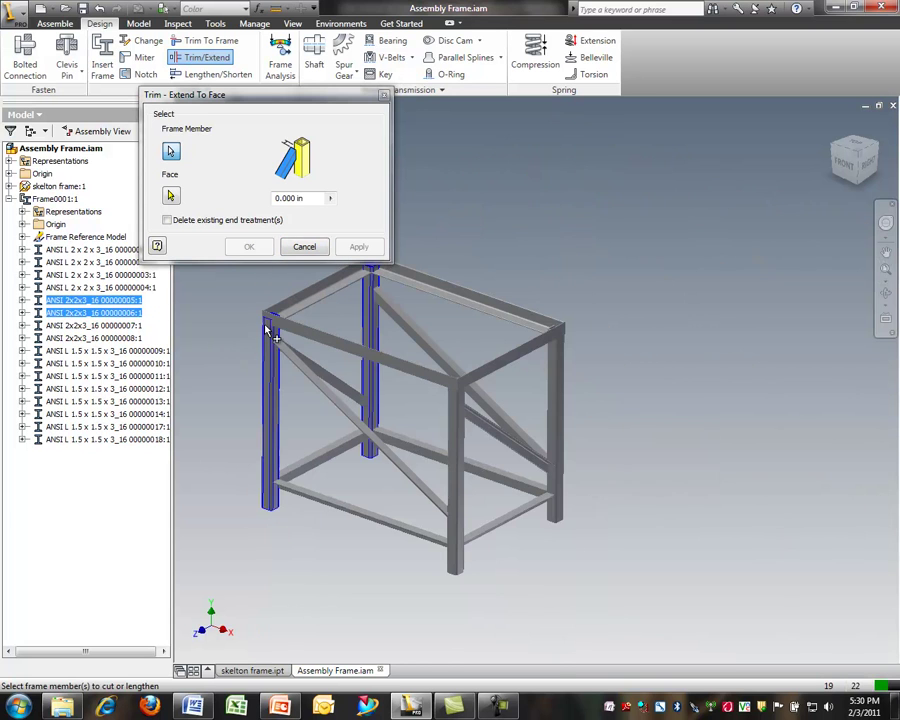
left_click(463, 426)
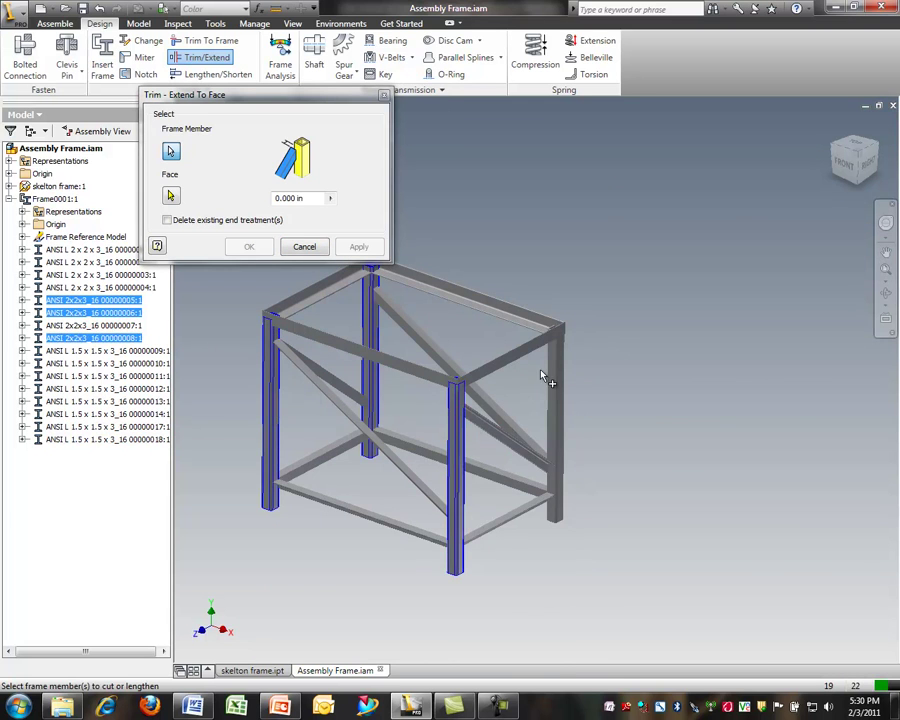
left_click(557, 368)
middle_click_drag(520, 388, 526, 327, "shift")
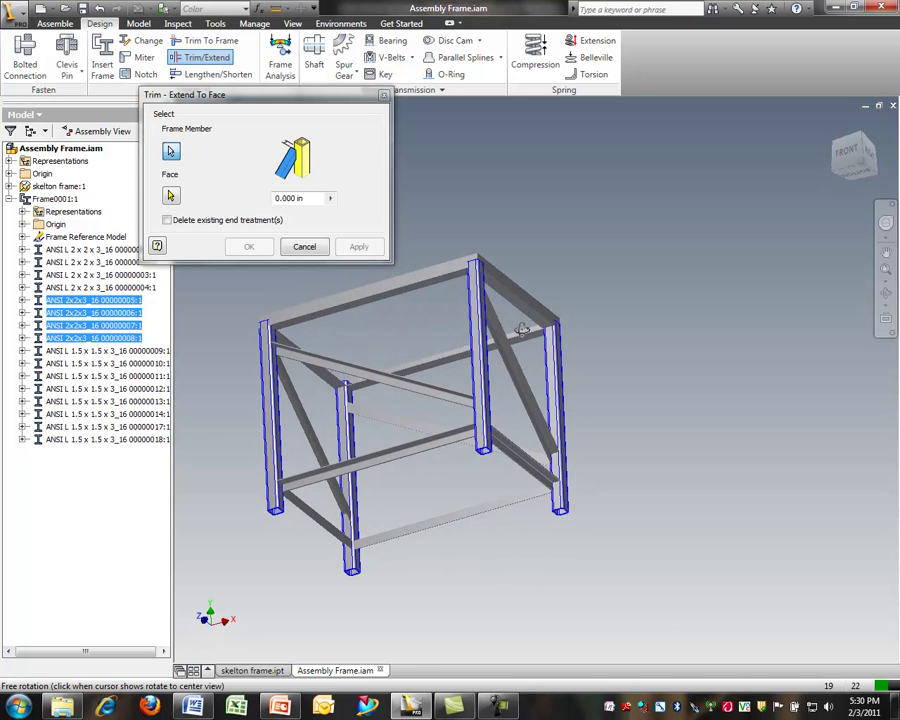
left_click(171, 197)
scroll(277, 327, "up", 3)
scroll(308, 342, "up", 4)
scroll(414, 510, "down", 3)
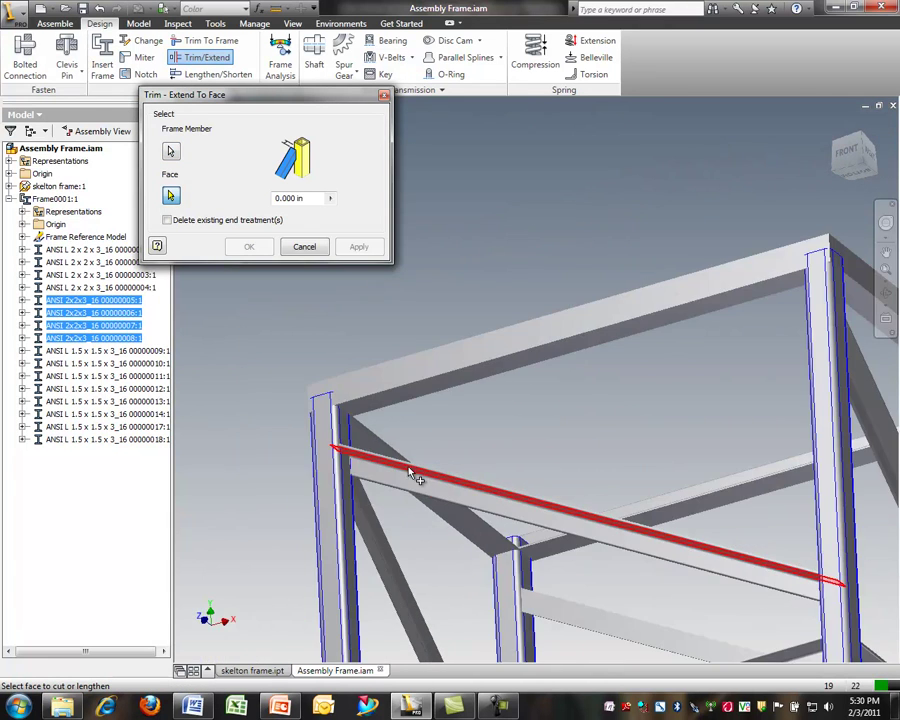
scroll(478, 543, "up", 3)
left_click(475, 543)
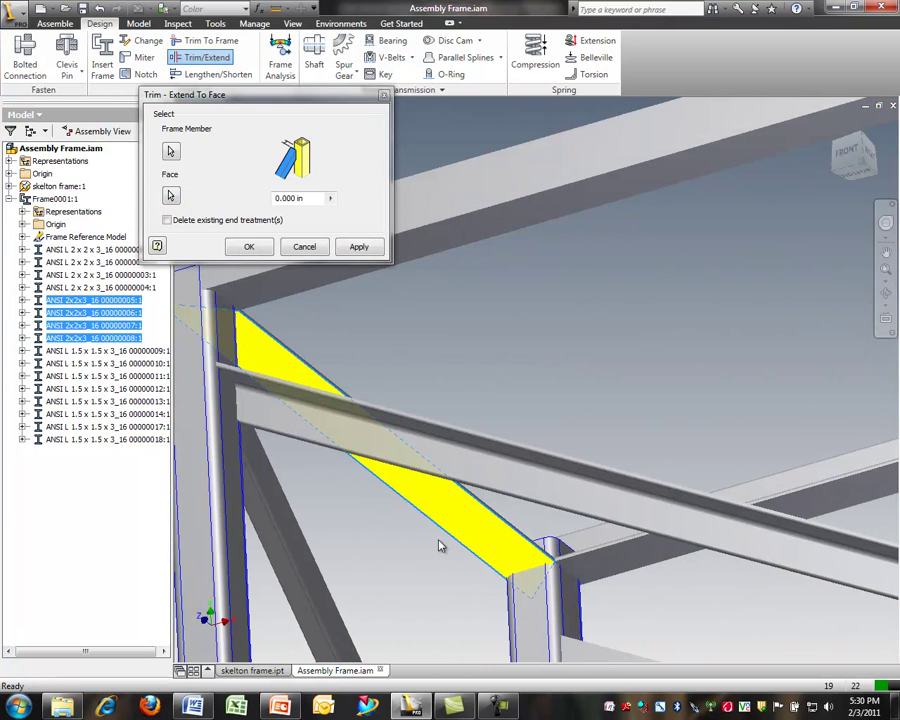
left_click(358, 247)
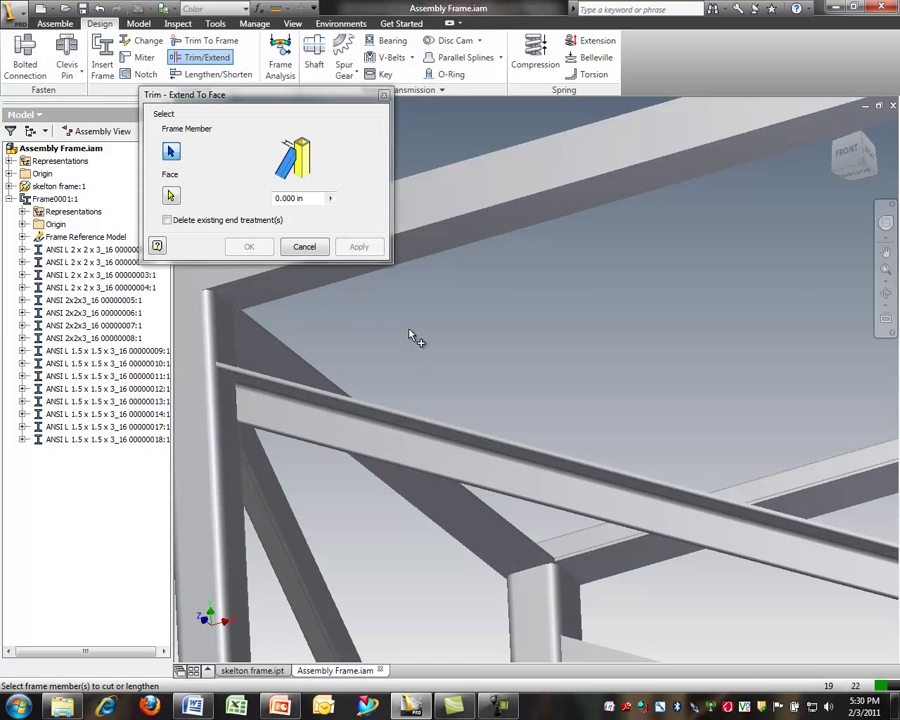
Trim the upper ends of the front and back diagonal brace angles to the inner face of the front-left leg
scroll(414, 331, "down", 5)
mouse_move(430, 331)
middle_mouse_down("shift")
mouse_move(436, 397)
mouse_move(420, 347)
middle_mouse_up("shift")
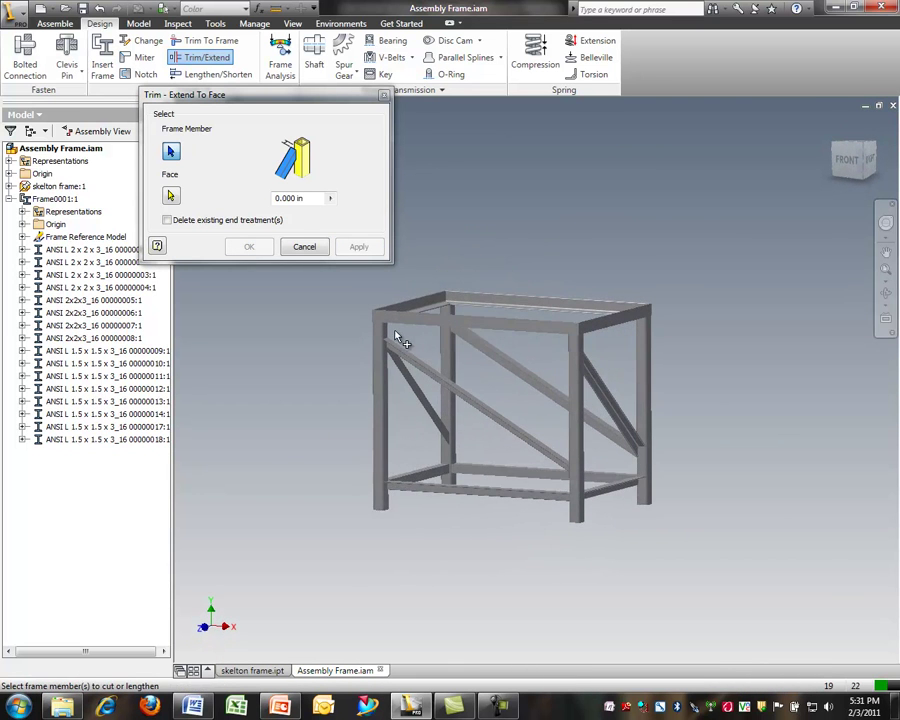
scroll(397, 338, "up", 3)
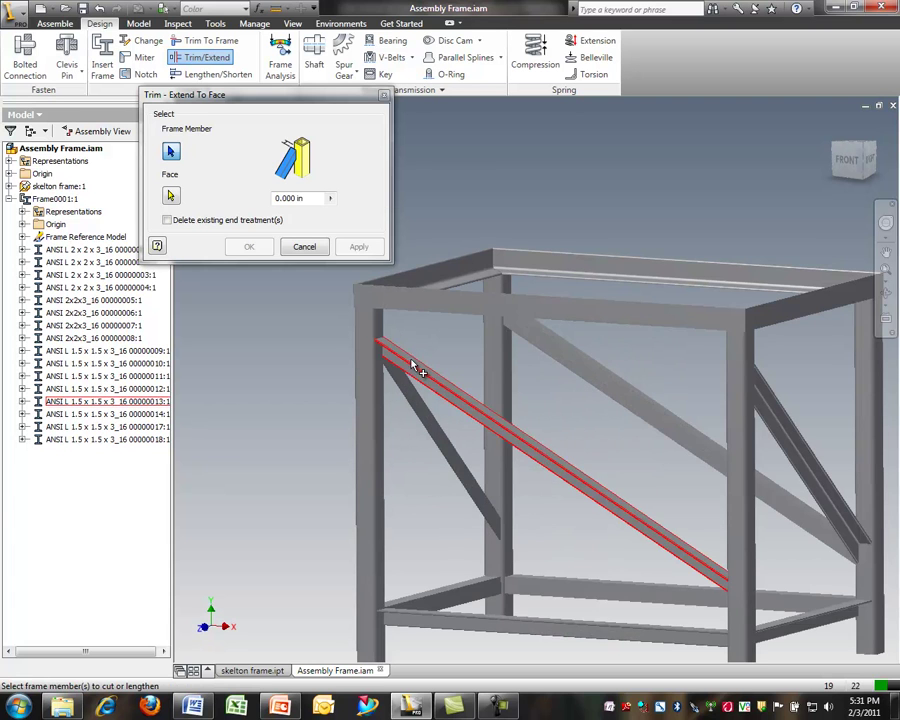
left_click(412, 362)
left_click(558, 347)
left_click(171, 197)
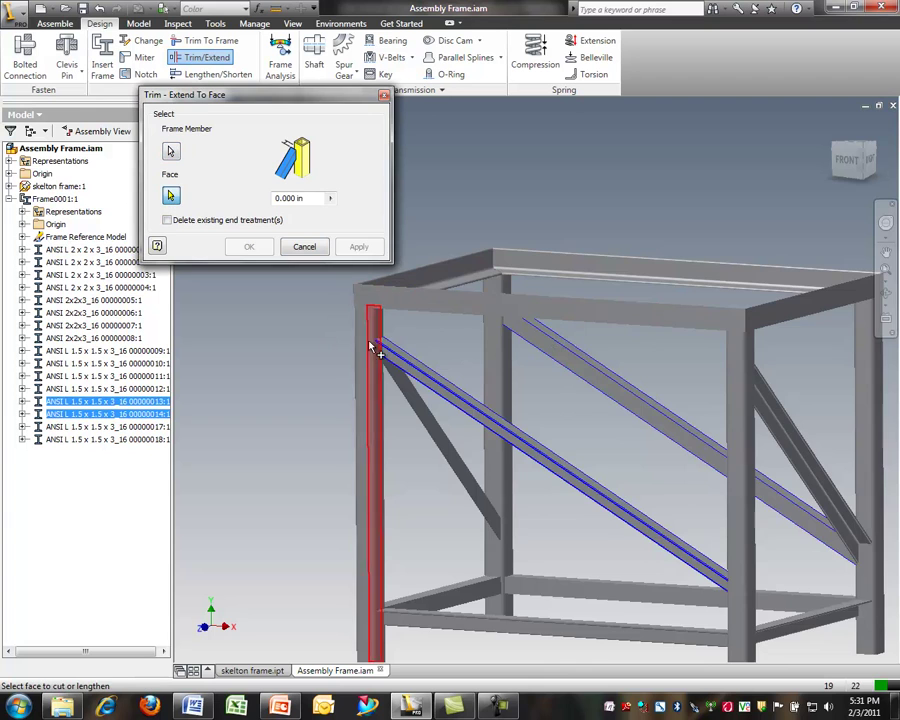
scroll(313, 333, "up", 5)
left_click(592, 321)
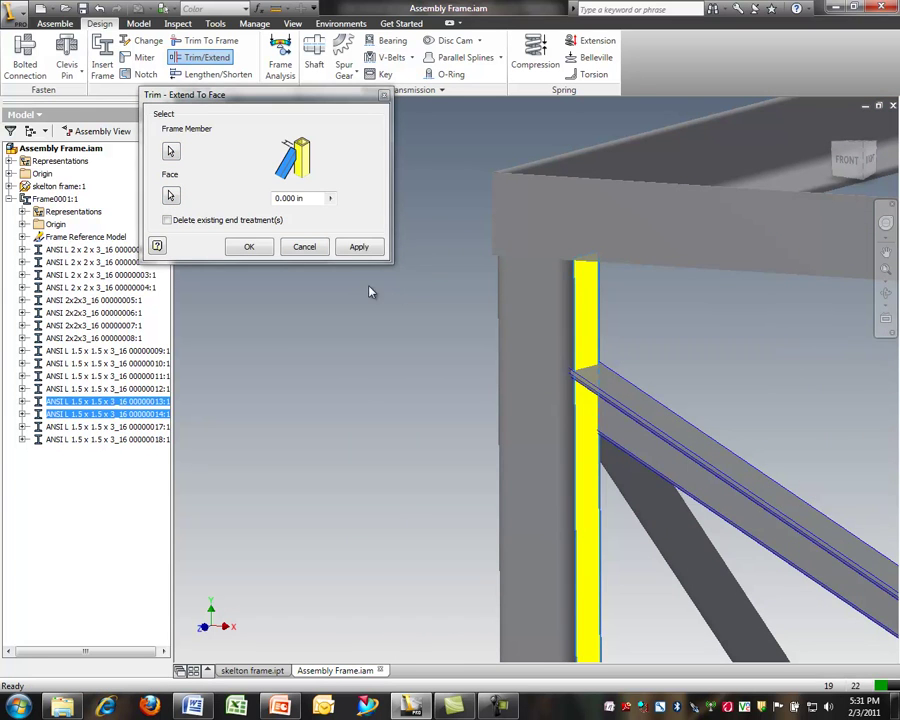
left_click(353, 250)
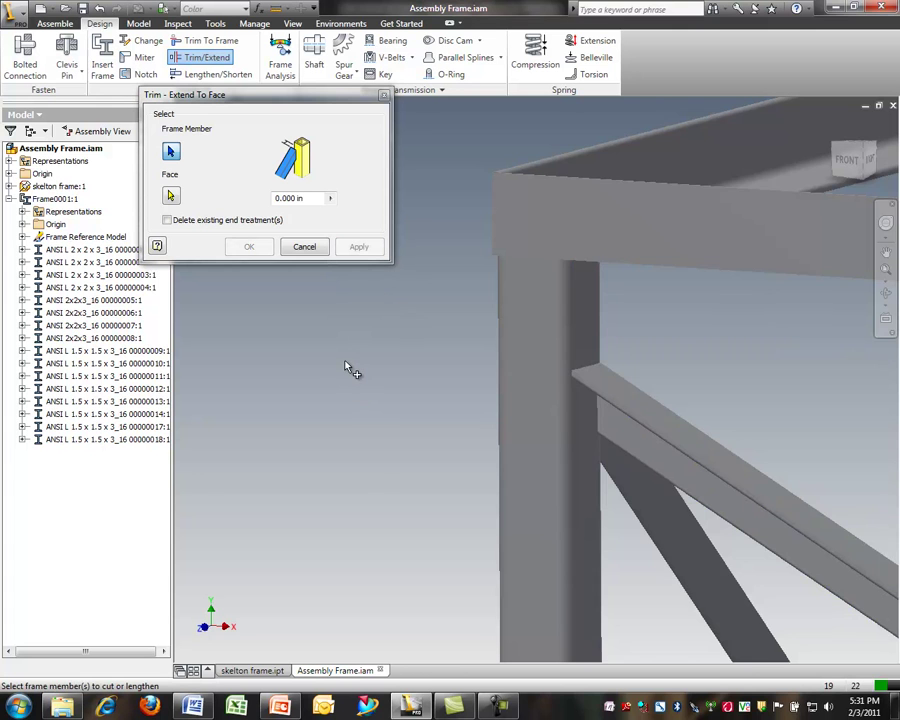
Trim the lower ends of the front and back diagonal brace angles to the inner face of the front-right leg
scroll(345, 363, "down", 5)
middle_click_drag(347, 364, 444, 377, "shift")
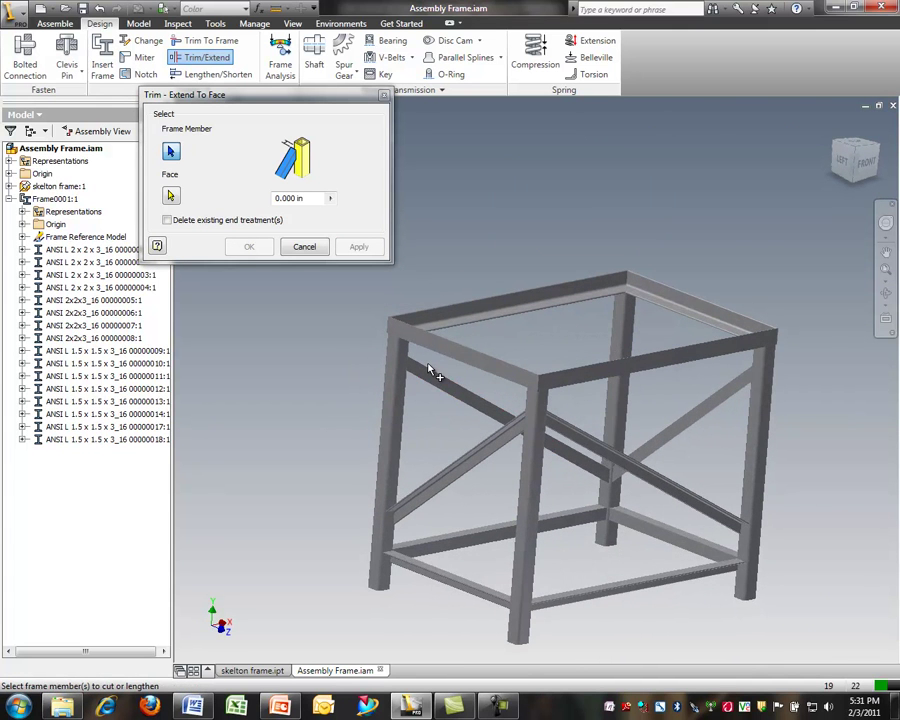
left_click(645, 475)
left_click(589, 467)
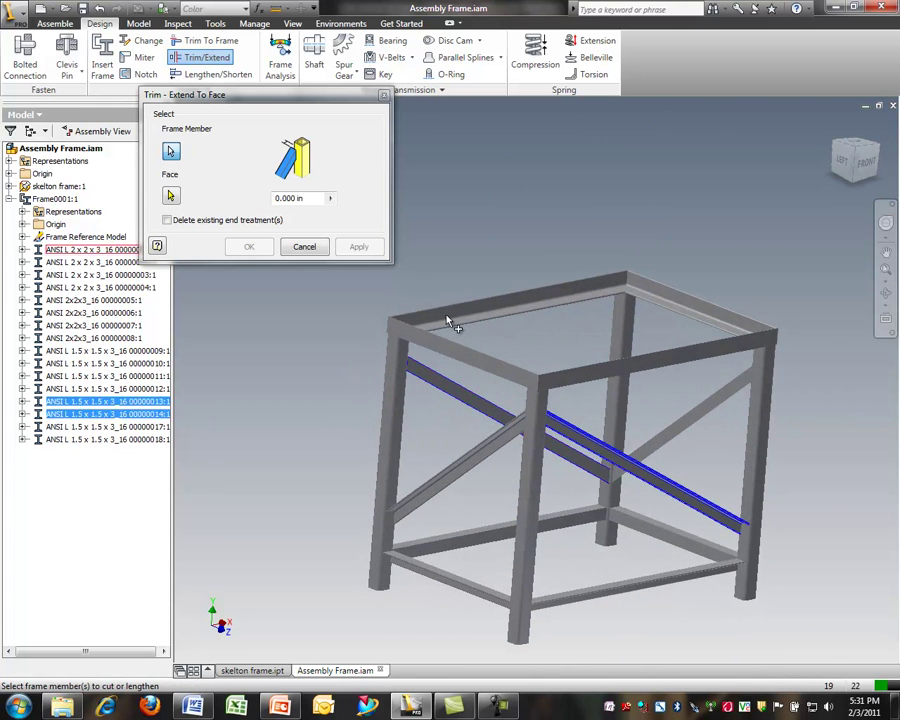
left_click(173, 196)
scroll(740, 490, "up", 5)
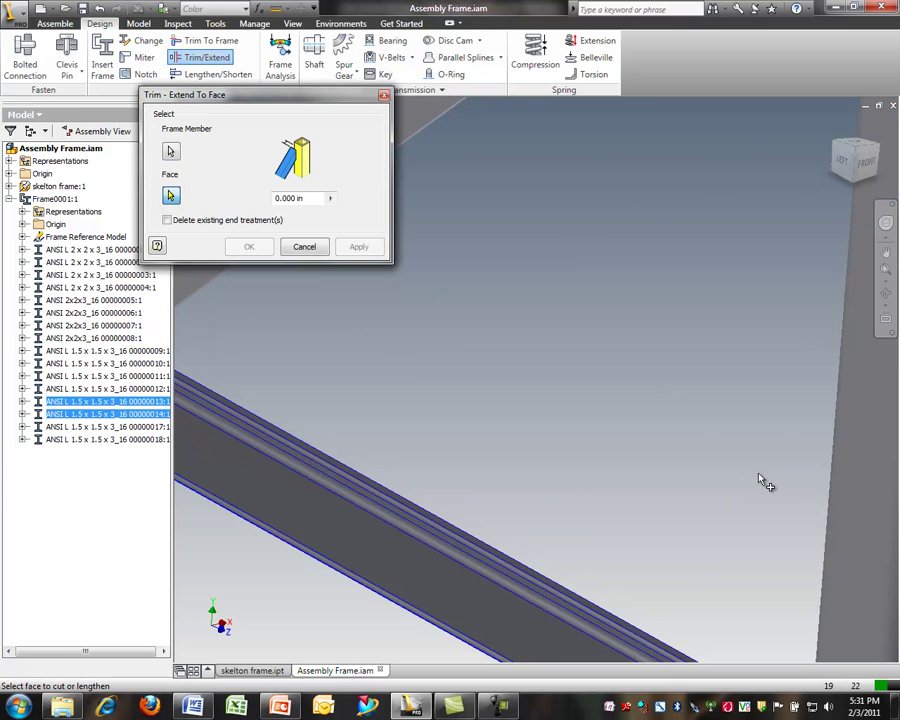
scroll(770, 478, "down", 3)
left_click(797, 530)
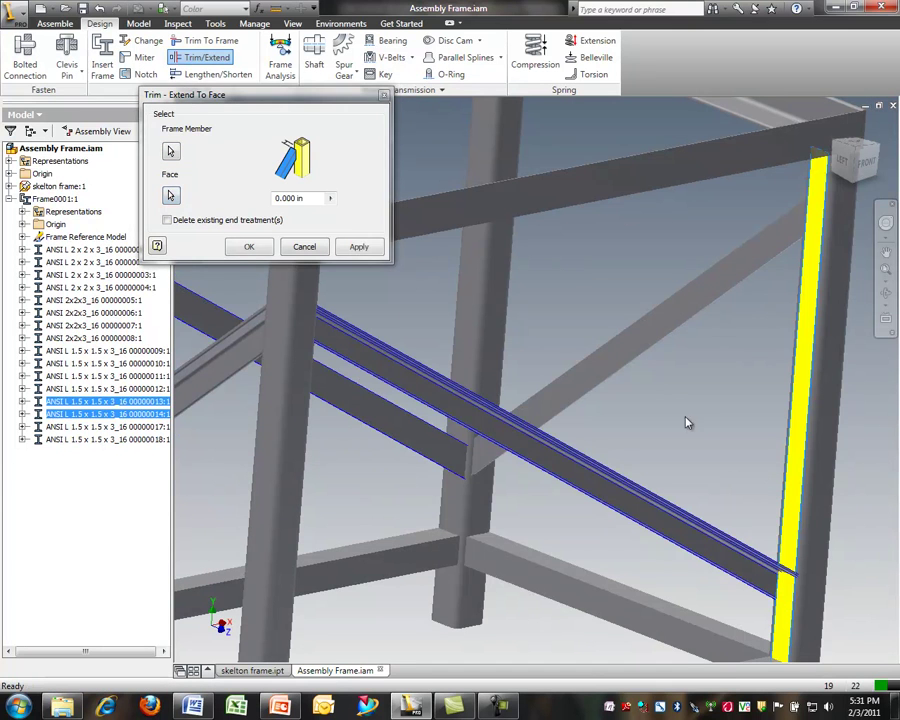
left_click(358, 247)
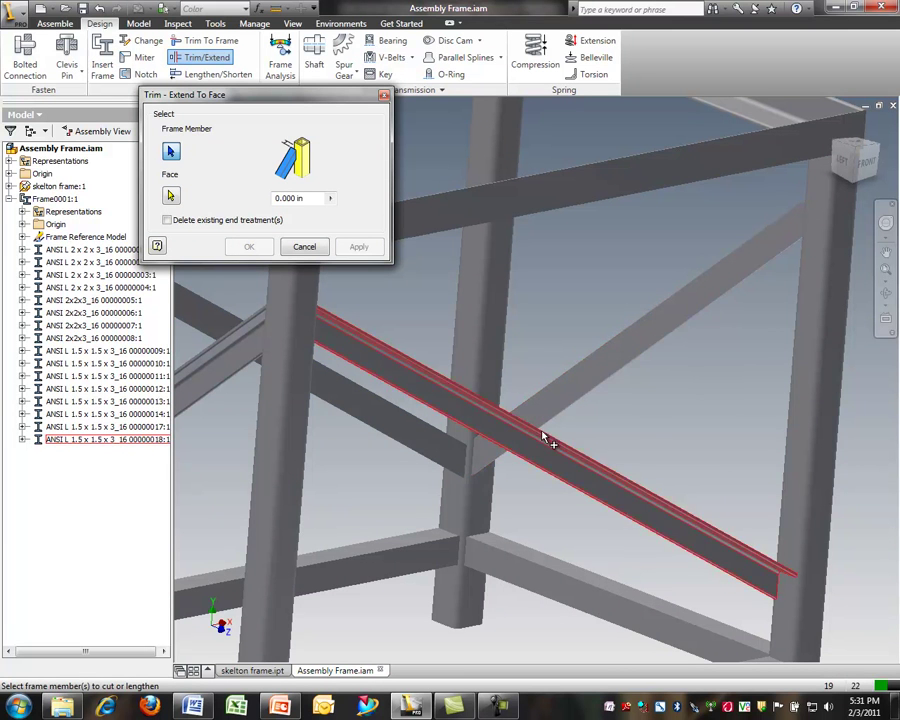
Trim the lower ends of the two 24 in side diagonal brace angles to the inner face of the back-right leg
middle_click_drag(579, 440, 491, 411, "shift")
scroll(489, 411, "up", 2)
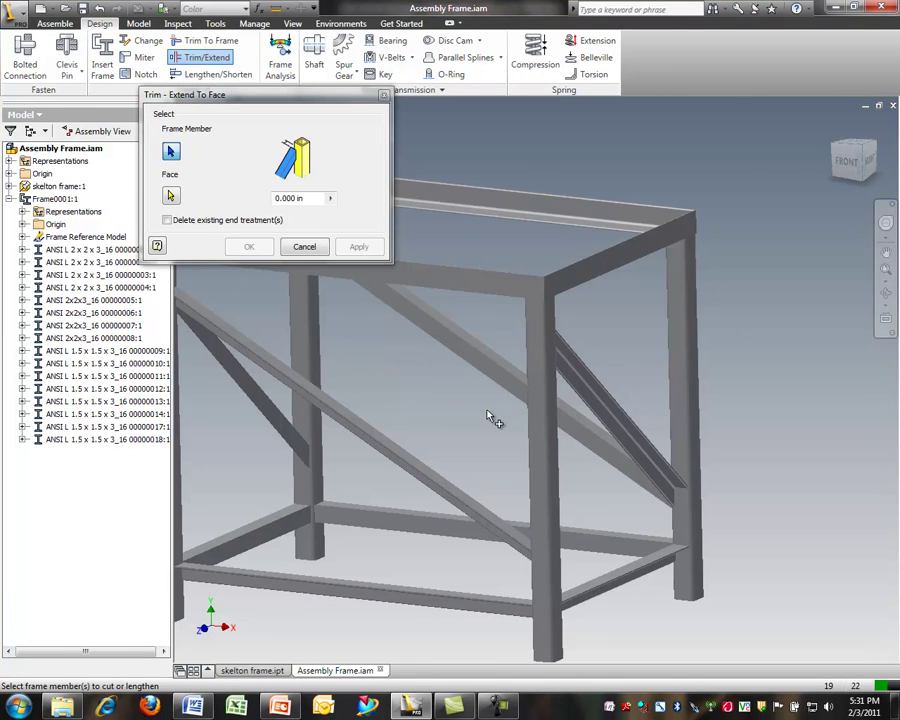
left_click(572, 358)
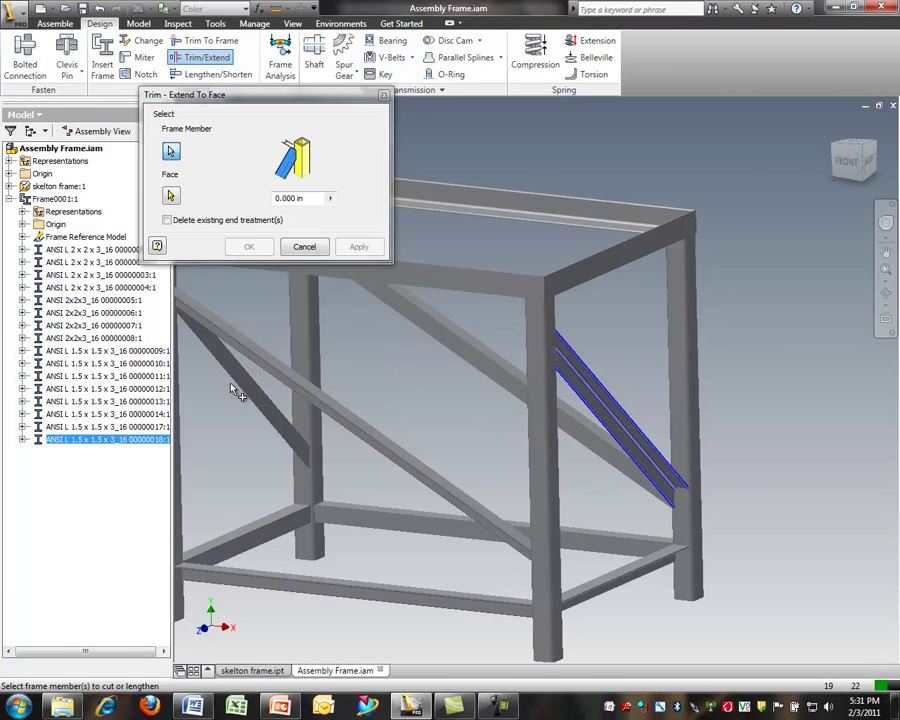
left_click(244, 381)
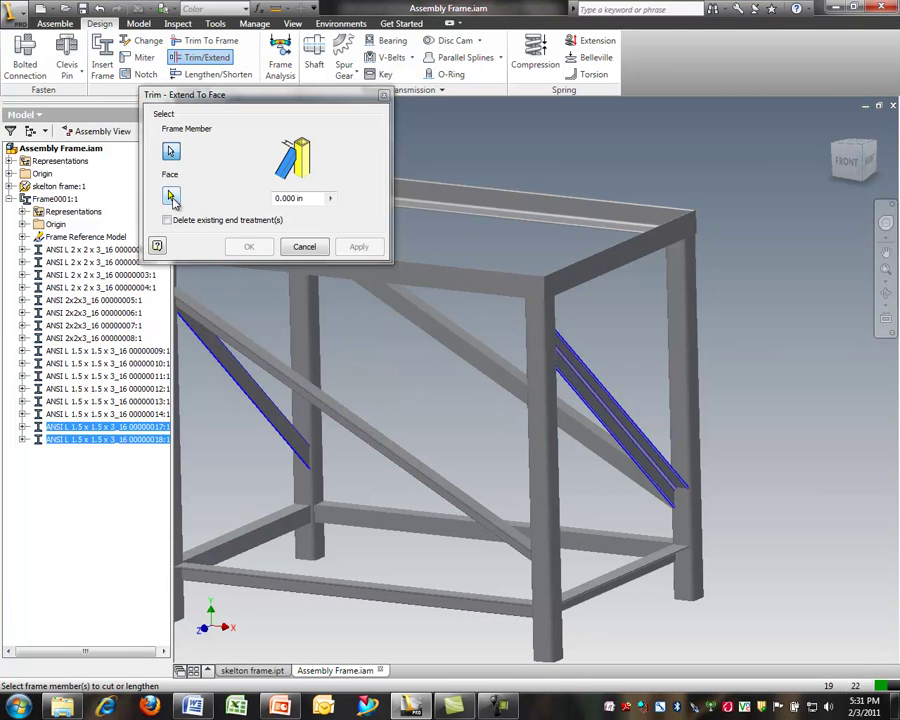
left_click(171, 196)
left_click(685, 364)
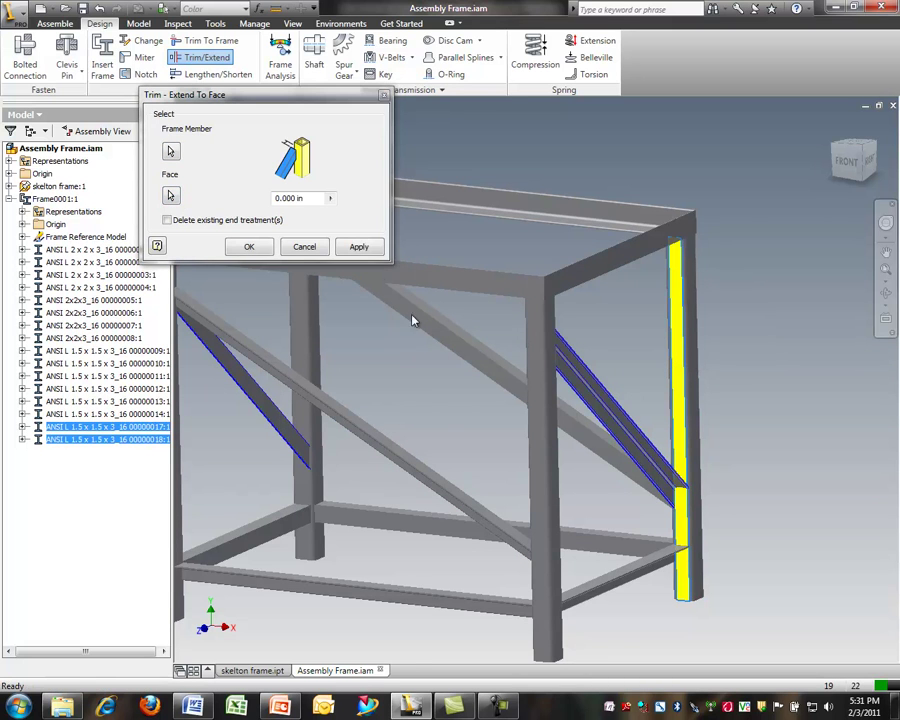
left_click(359, 247)
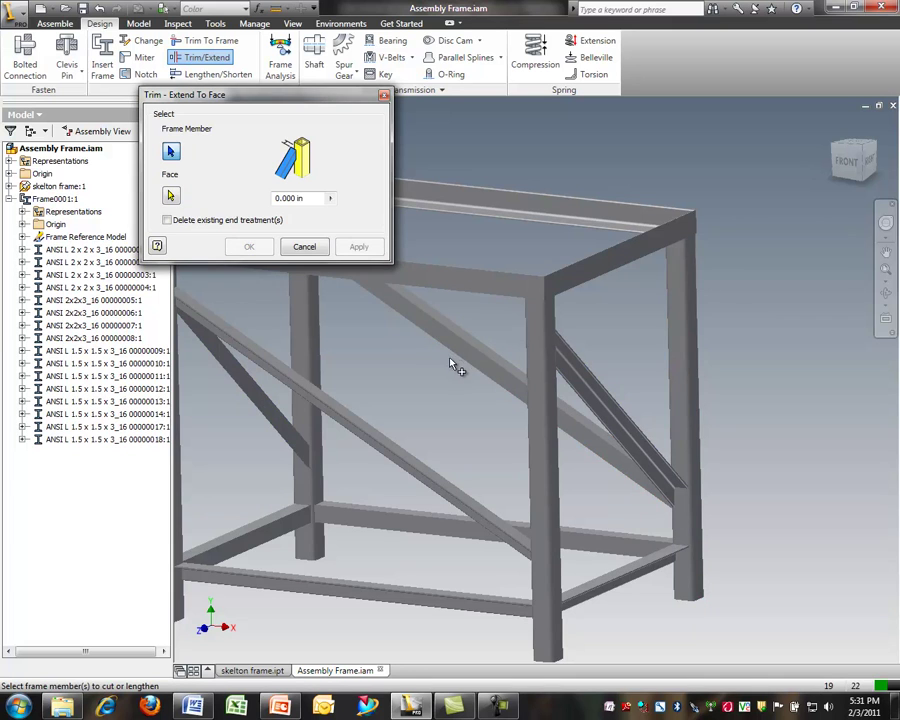
Trim the upper ends of the two 24 in side diagonal brace angles to the inner face of the front-right leg
left_click(586, 372)
left_click(245, 397)
scroll(363, 345, "up", 5)
middle_click_drag(370, 408, 233, 398, "shift")
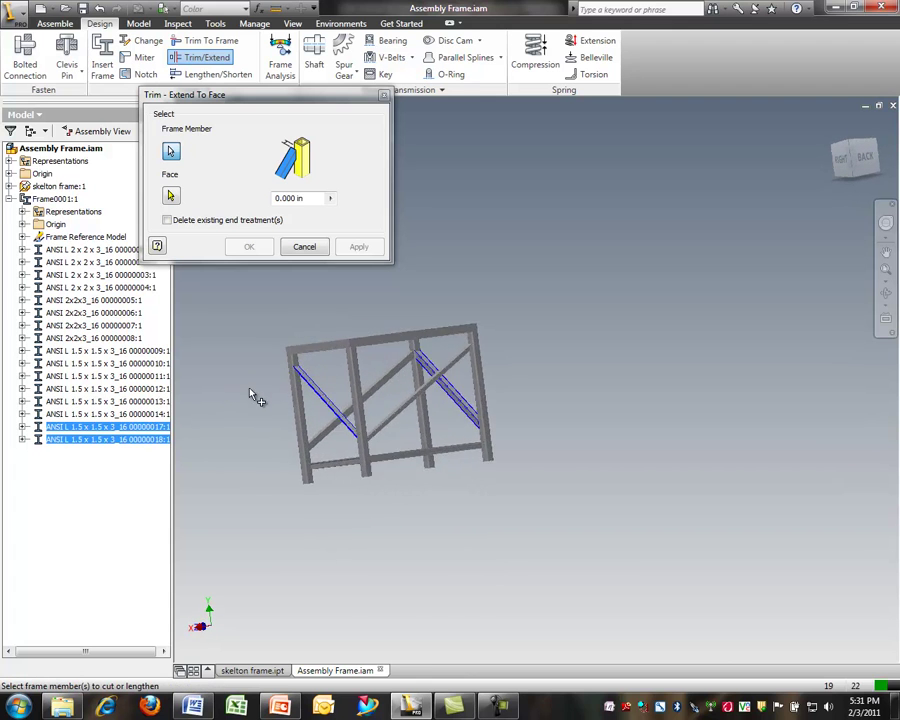
scroll(282, 362, "up", 2)
left_click(170, 196)
scroll(262, 354, "down", 5)
left_click(333, 460)
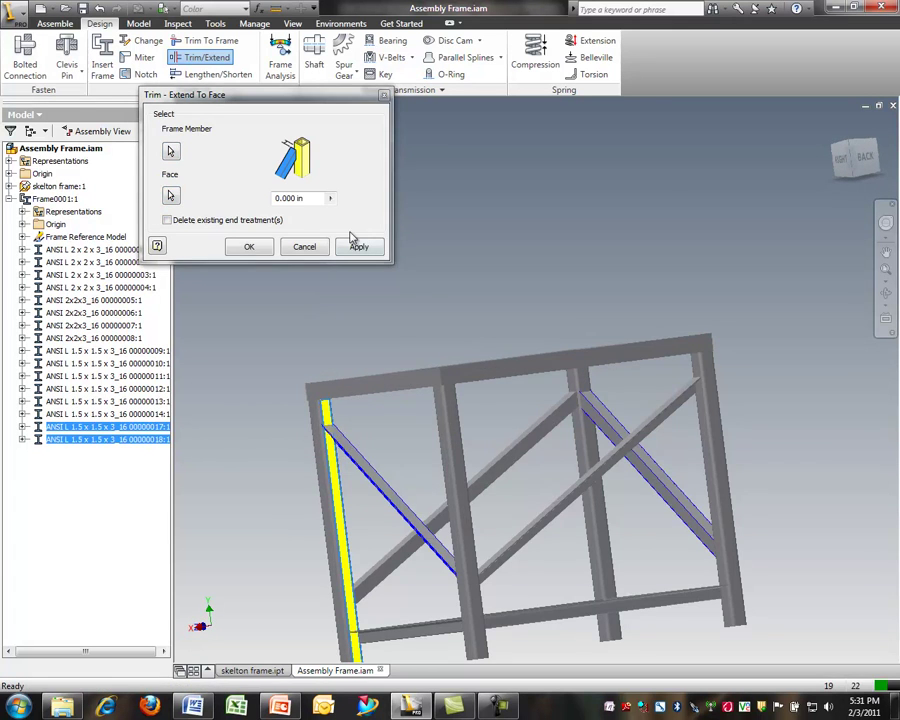
left_click(359, 247)
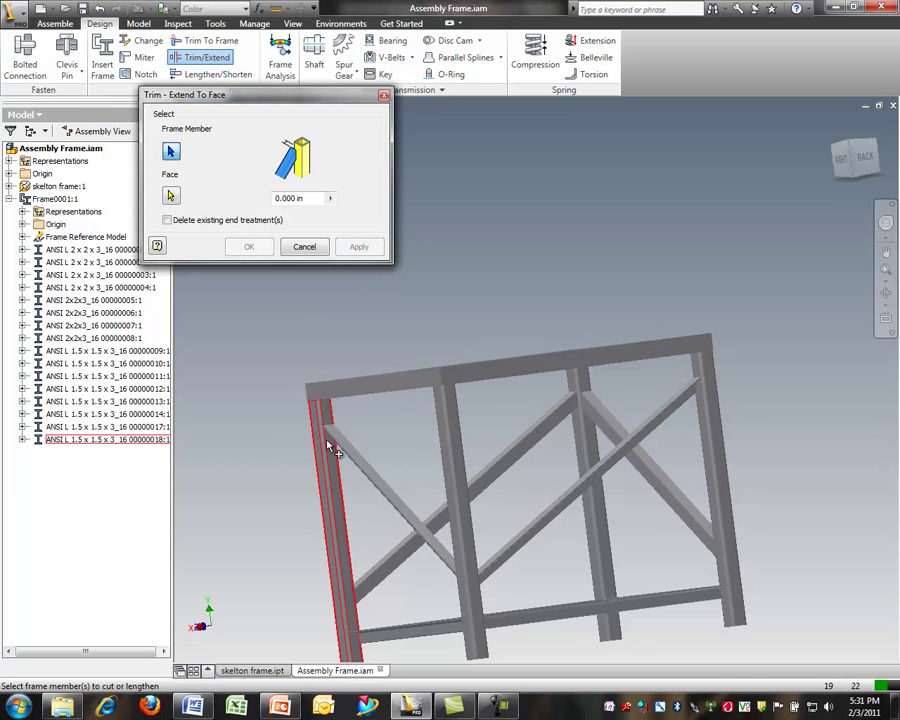
Trim the front ends of the two lower 24 in side angles to the inner face of the front-right leg
middle_click_drag(300, 510, 293, 428, "shift")
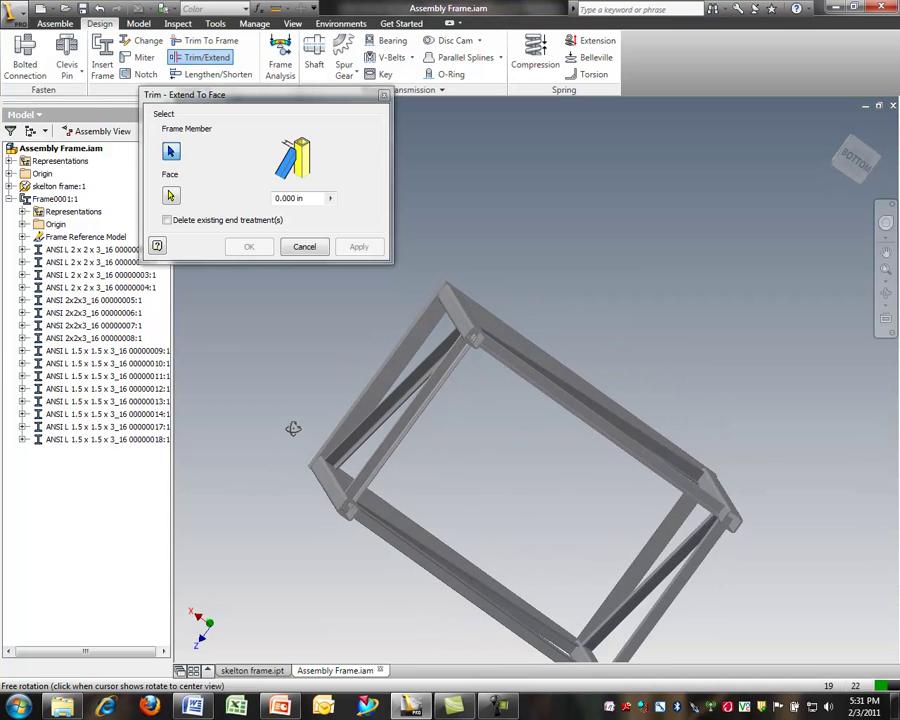
scroll(482, 370, "down", 5)
scroll(458, 351, "up", 8)
middle_click_drag(466, 356, 449, 422, "shift")
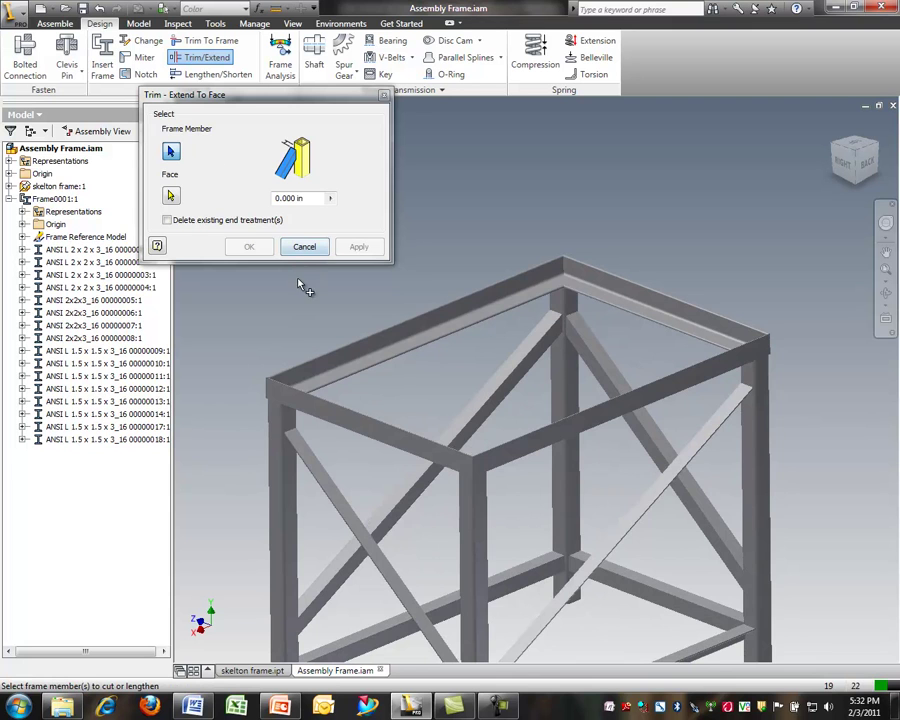
scroll(288, 308, "up", 3)
left_click(369, 531)
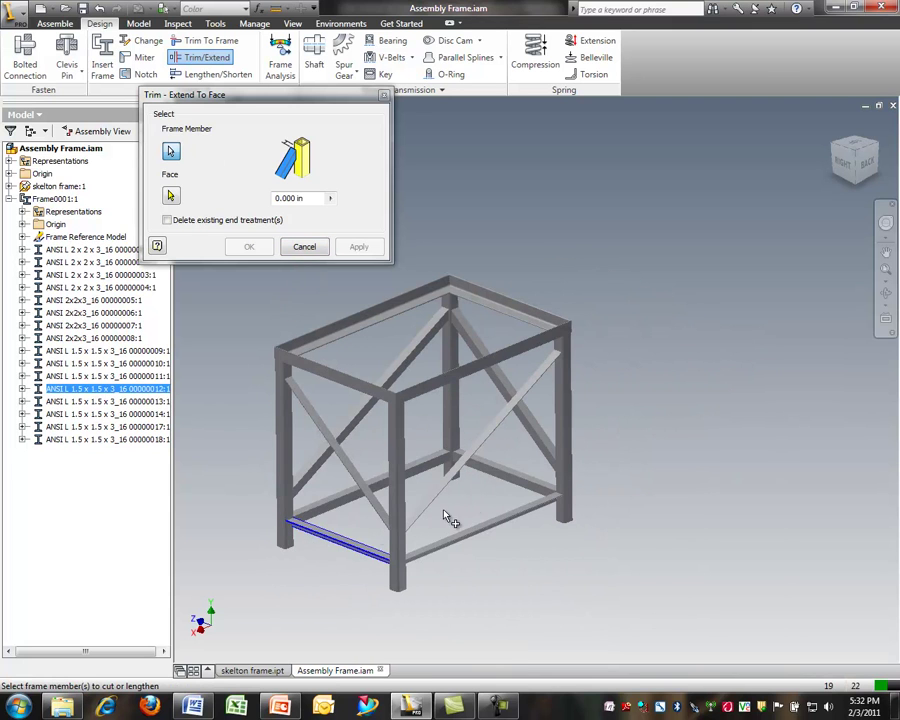
left_click(497, 480)
left_click(170, 195)
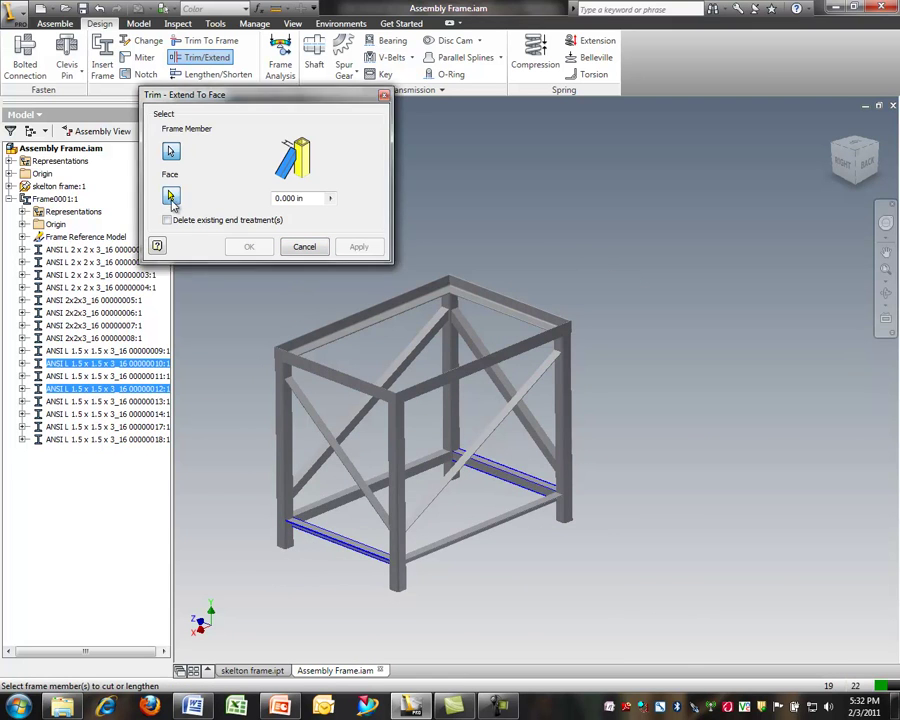
scroll(275, 525, "down", 3)
scroll(275, 525, "down", 2)
left_click(343, 330)
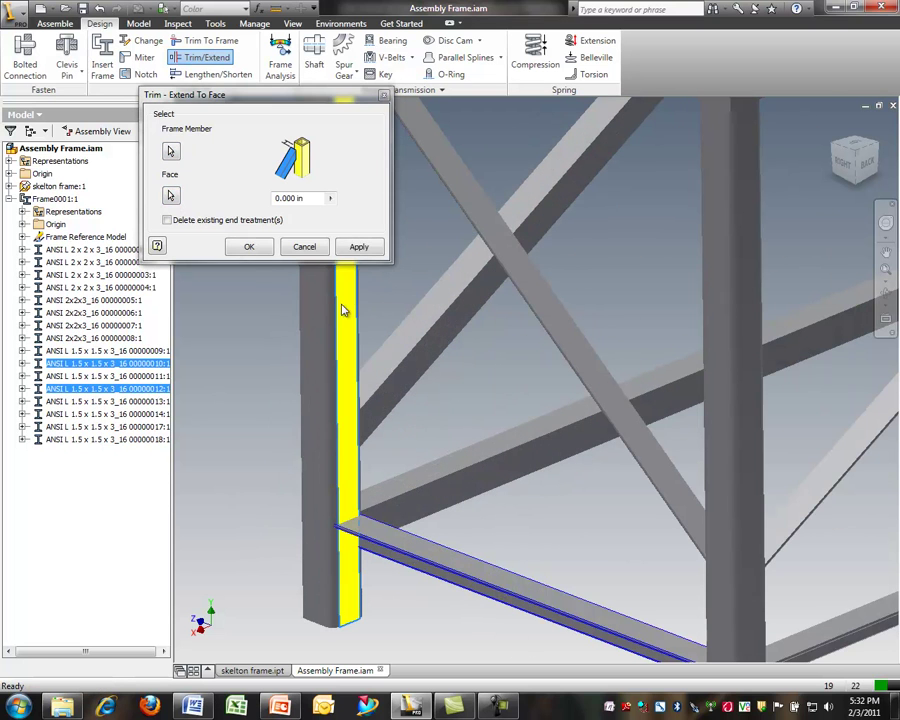
left_click(357, 247)
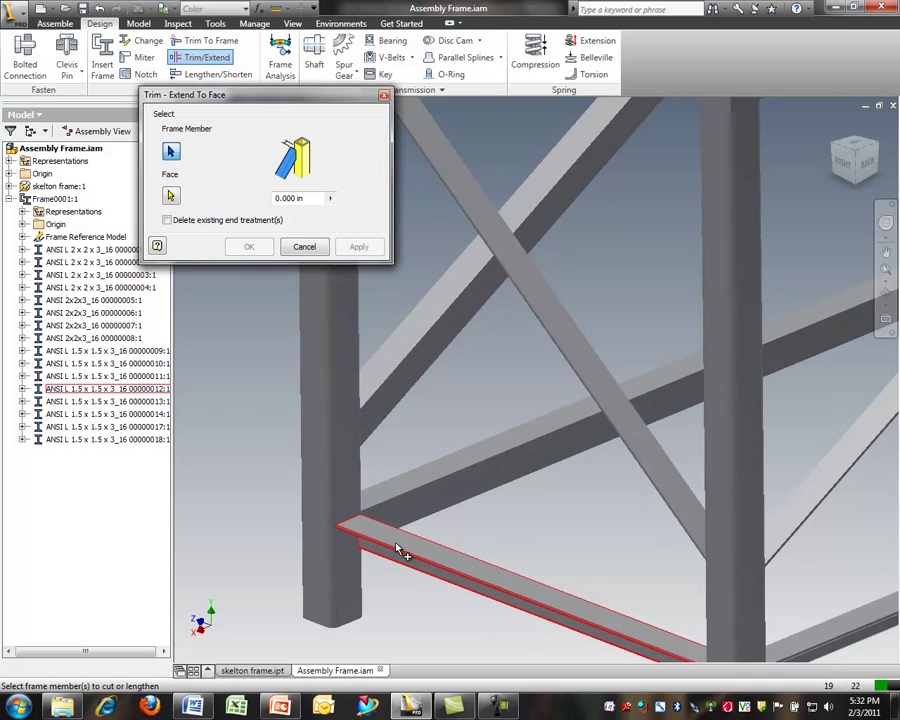
Trim the back ends of the two lower 24 in side angles to the inner face of the back-right leg
scroll(380, 522, "up", 5)
scroll(380, 522, "up", 3)
left_click(540, 484)
middle_click_drag(520, 486, 597, 466, "shift")
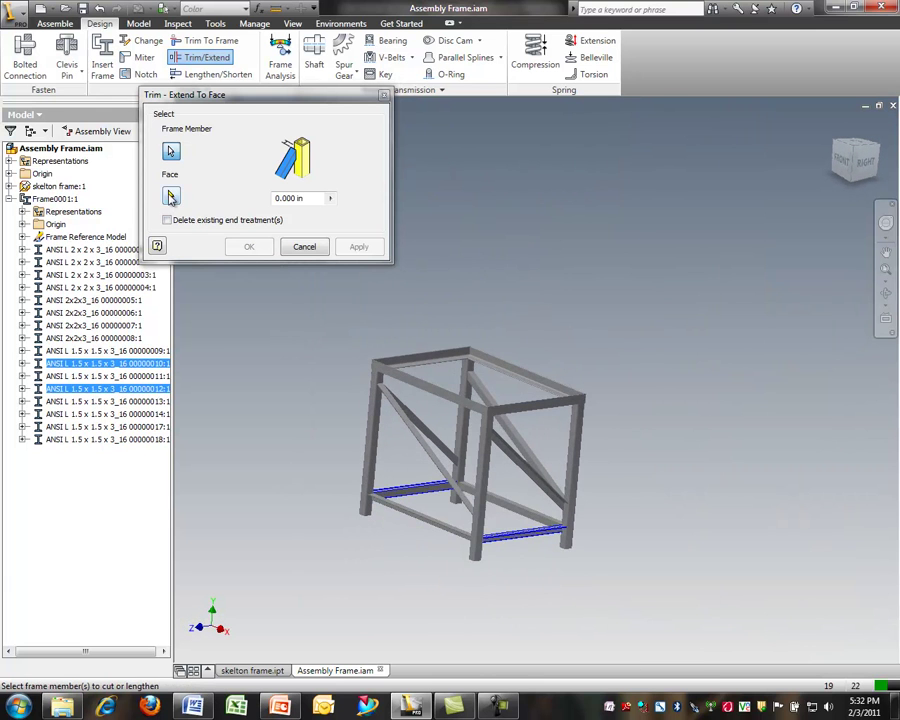
left_click(170, 197)
scroll(562, 507, "down", 5)
scroll(650, 570, "down", 5)
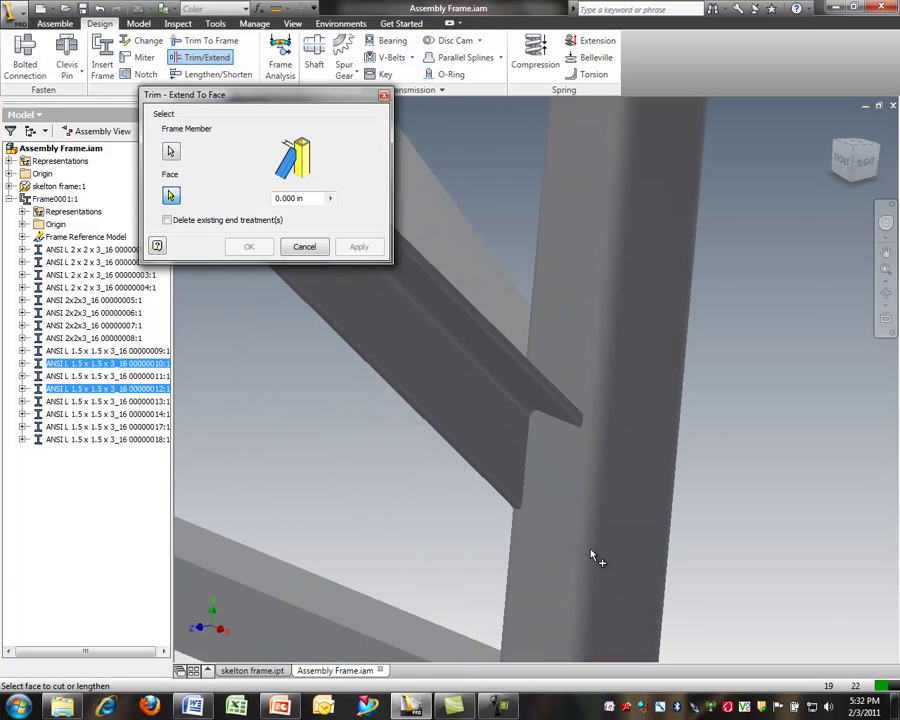
left_click(557, 543)
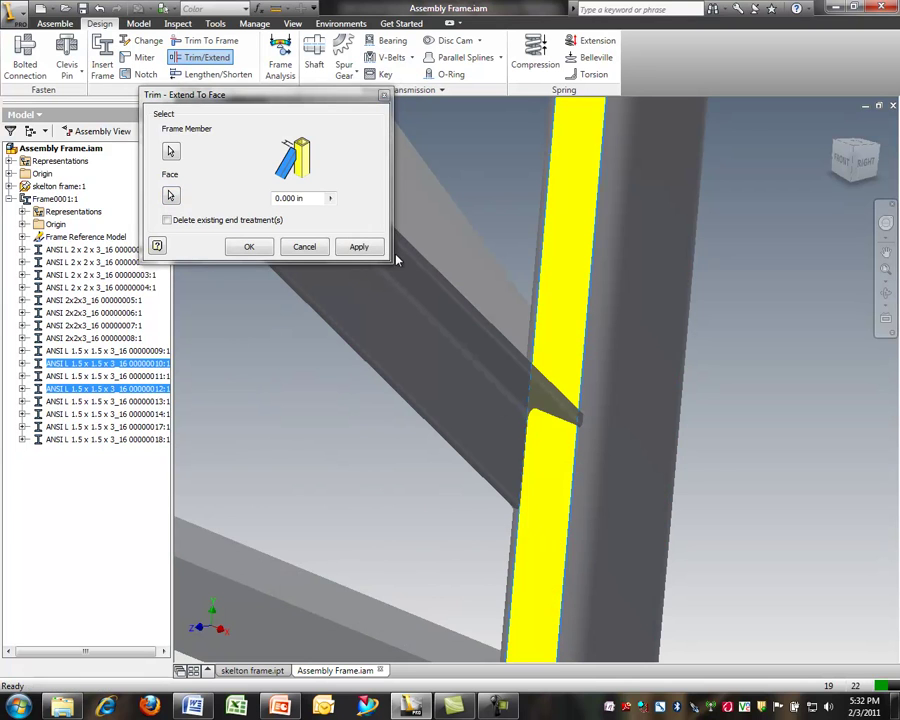
left_click(360, 248)
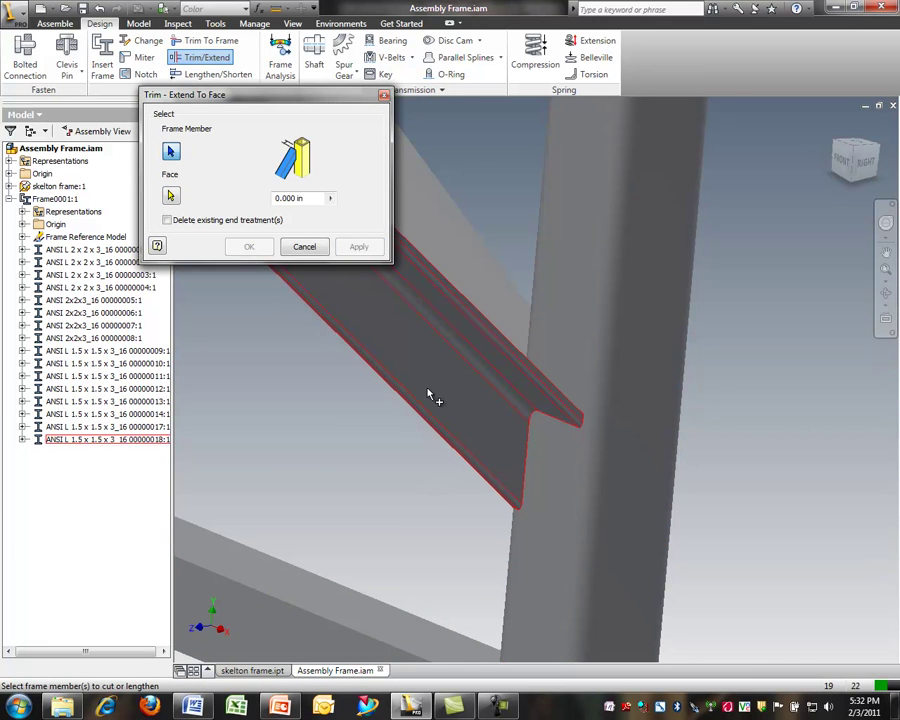
Trim one end of the front and back lower 36 in angles to the inner face of the back-left leg
scroll(382, 432, "up", 6)
left_click(383, 430)
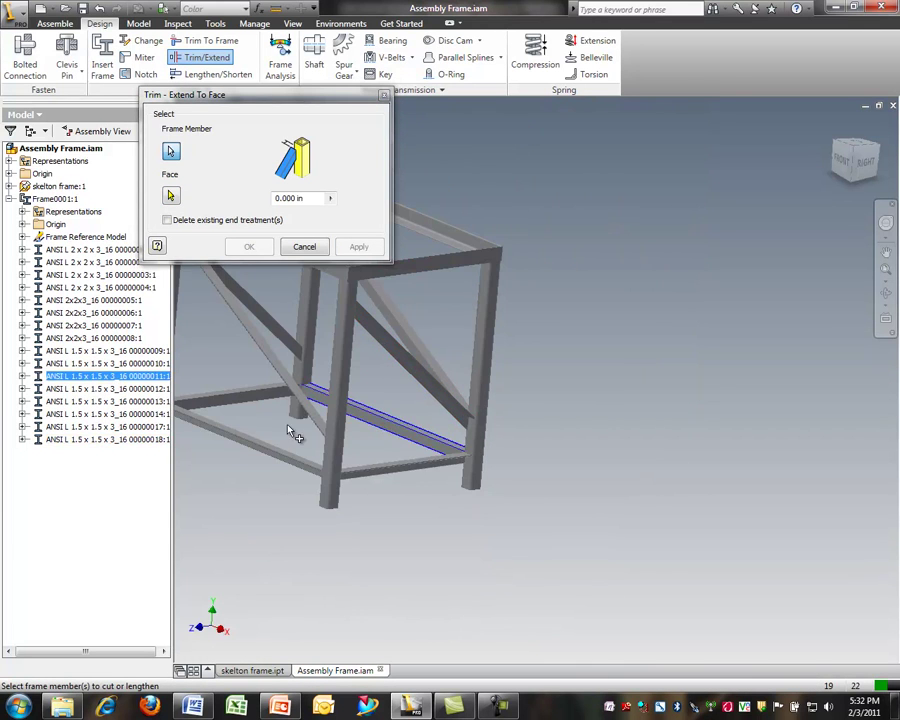
left_click(250, 442)
left_click(170, 197)
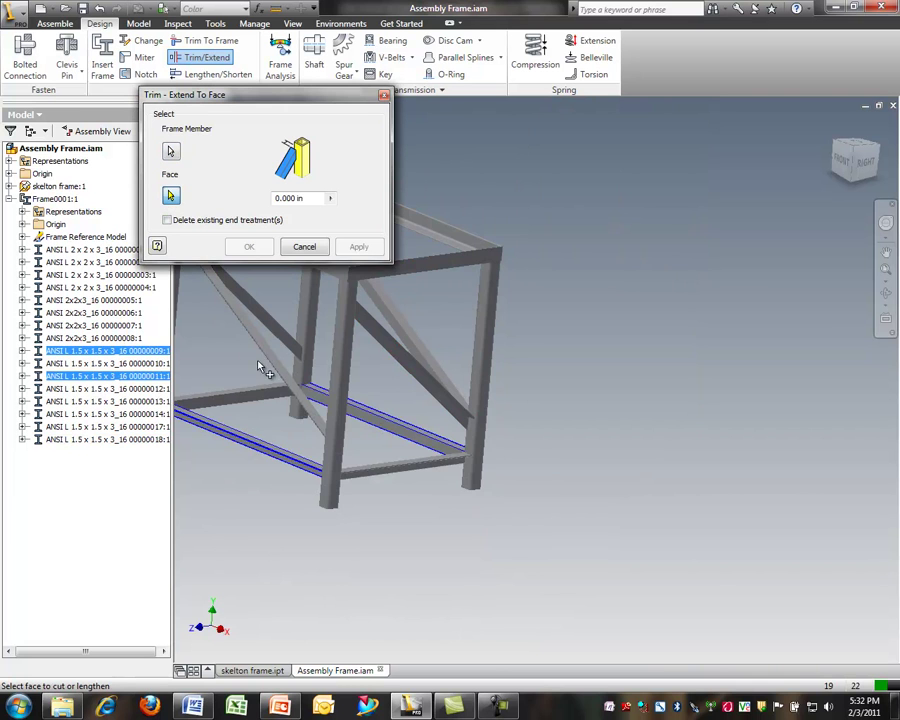
scroll(280, 362, "down", 5)
left_click(337, 374)
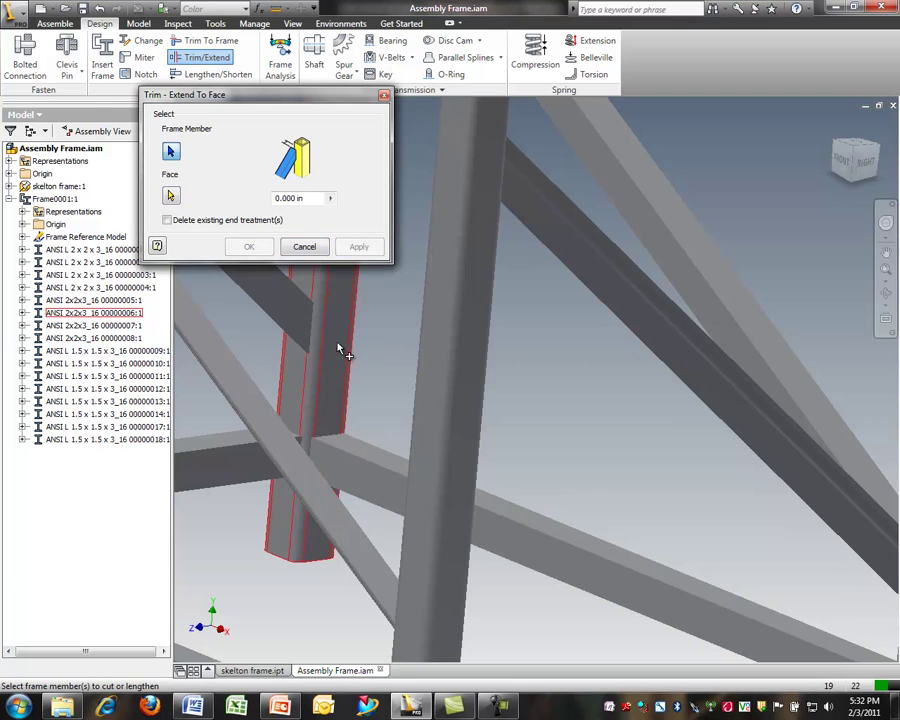
Trim the opposite ends of the front and back lower 36 in angles to the front-right leg's inner face and close Trim/Extend
scroll(400, 370, "down", 5)
left_click(436, 402)
left_click(360, 428)
middle_click_drag(345, 405, 494, 402, "shift")
left_click(170, 196)
scroll(440, 362, "up", 5)
left_click(350, 360)
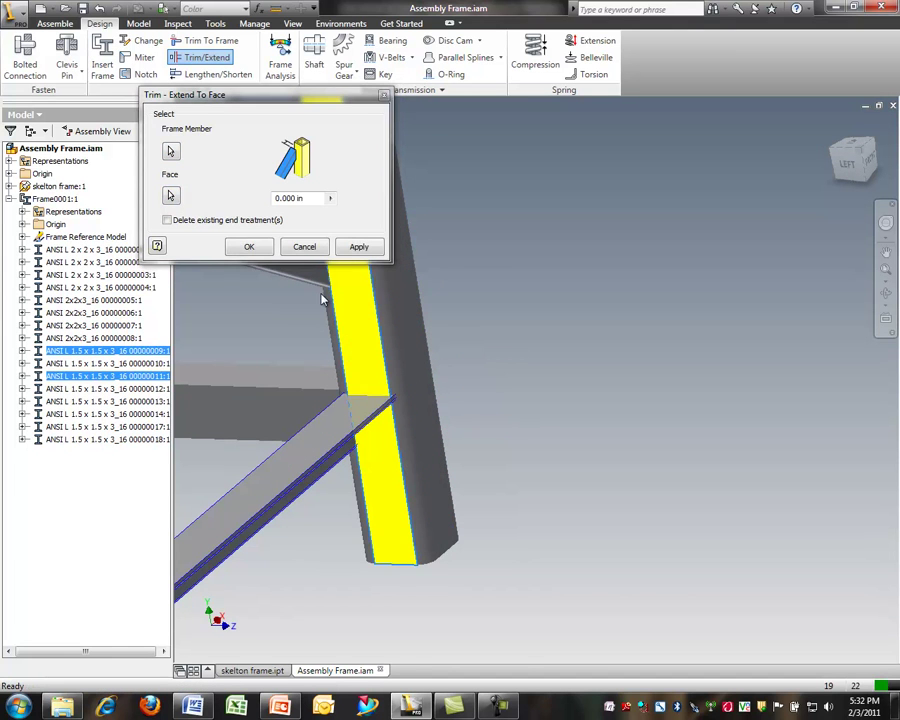
left_click(355, 248)
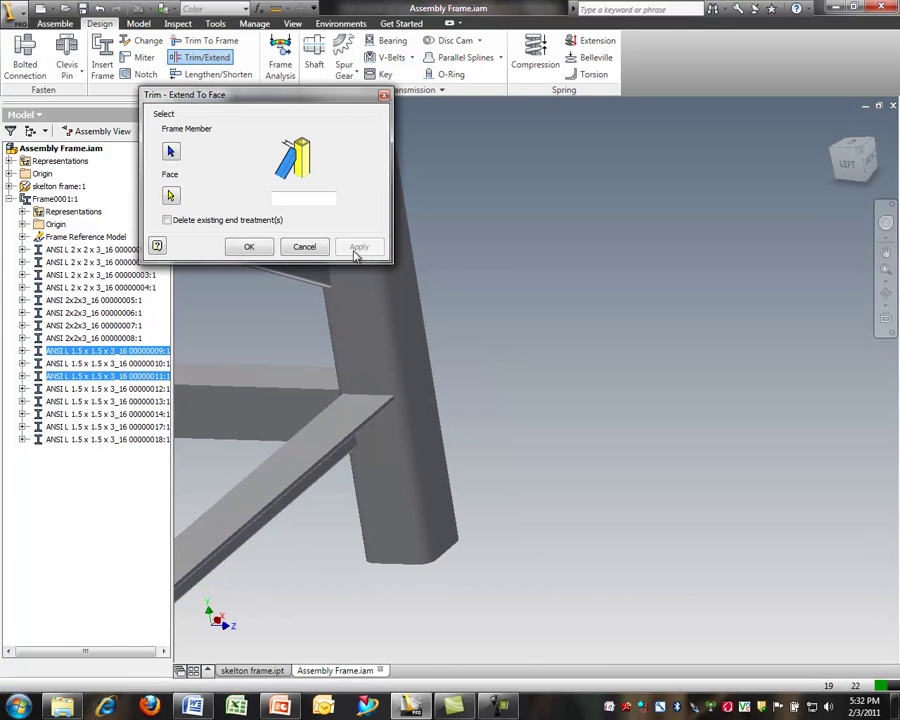
left_click(304, 247)
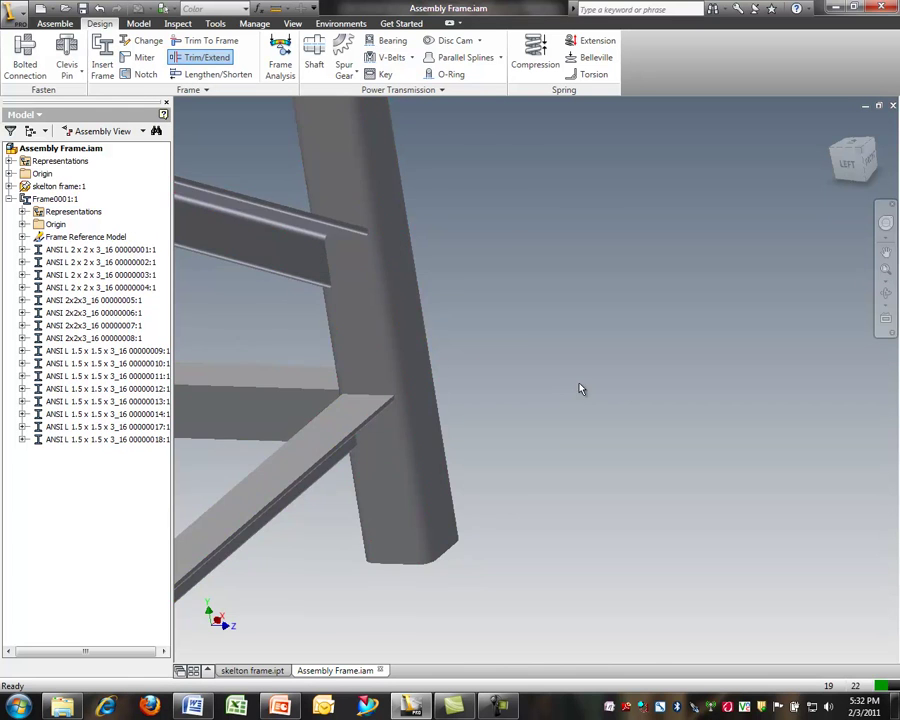
Examine the trimmed joints of the whole frame from below and from the front
scroll(554, 386, "down", 5)
middle_click_drag(603, 394, 462, 329, "shift")
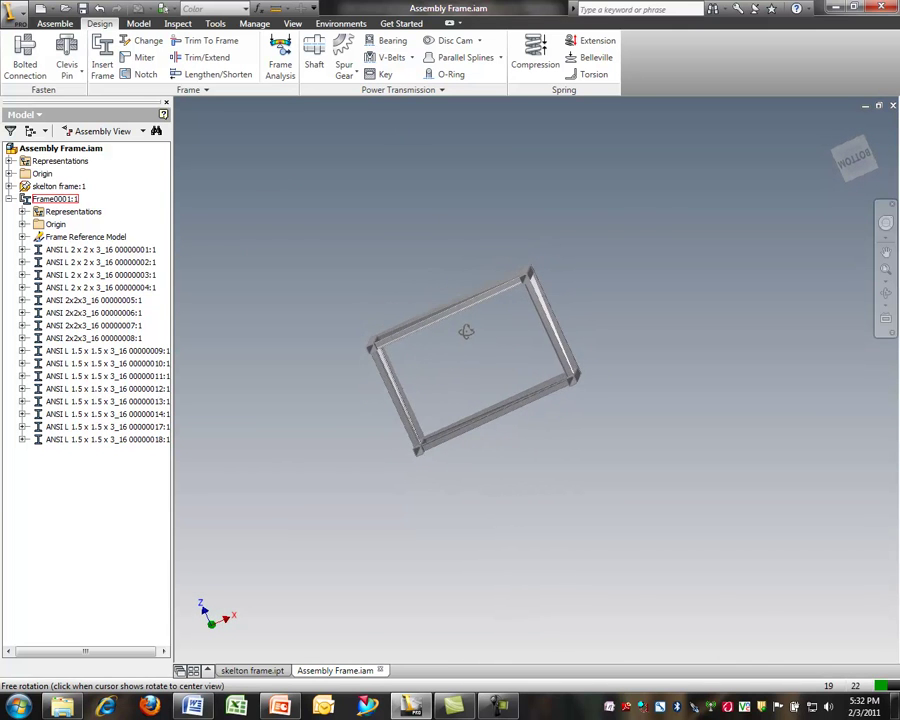
scroll(522, 267, "up", 5)
middle_click_drag(522, 276, 520, 410, "shift")
scroll(538, 411, "down", 5)
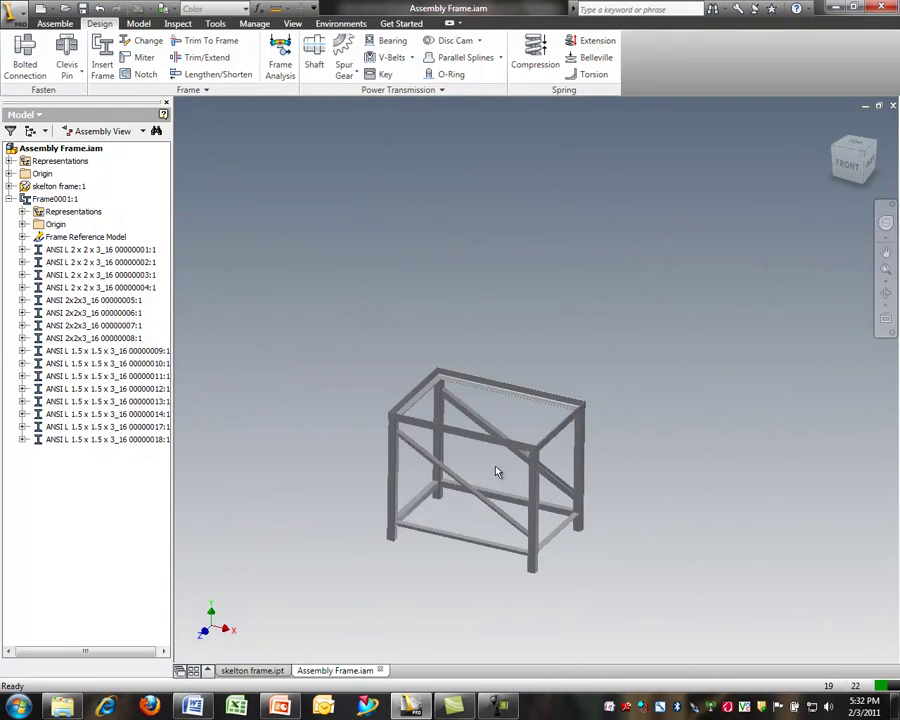
scroll(500, 465, "up", 3)
middle_click_drag(496, 472, 508, 382)
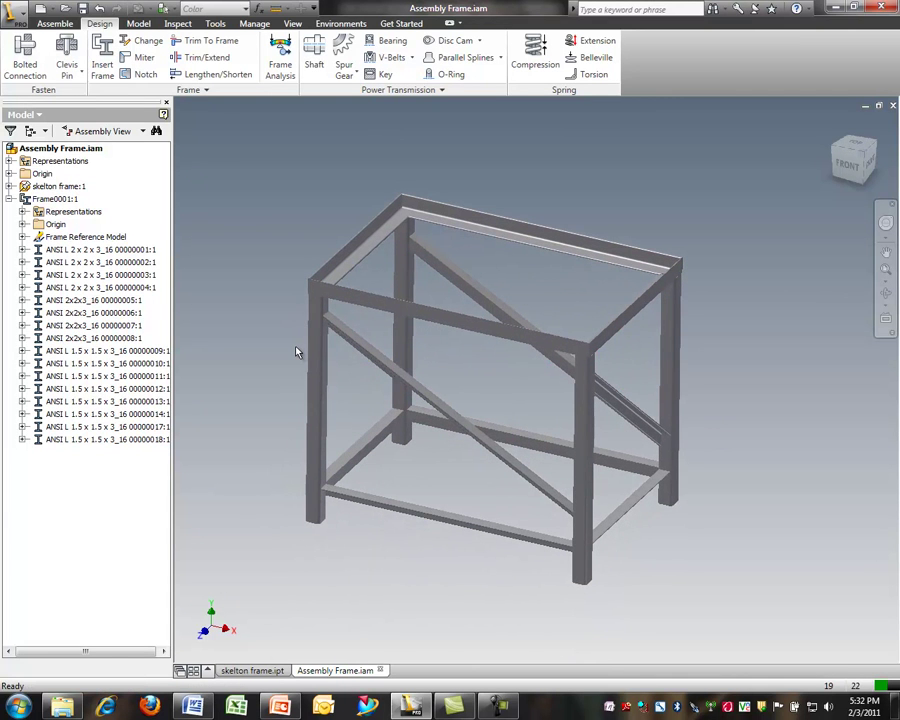